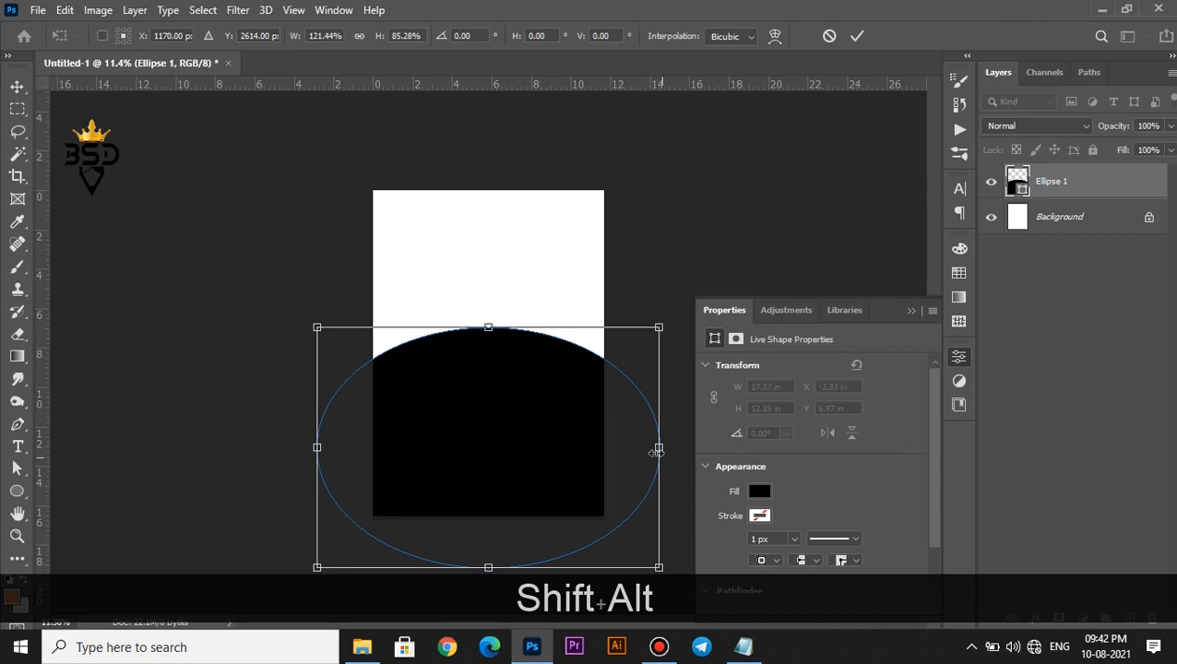
Commit the widened Ellipse 1 dome so it fills the lower canvas
key("Return")
scroll(465, 360, "up", 2)
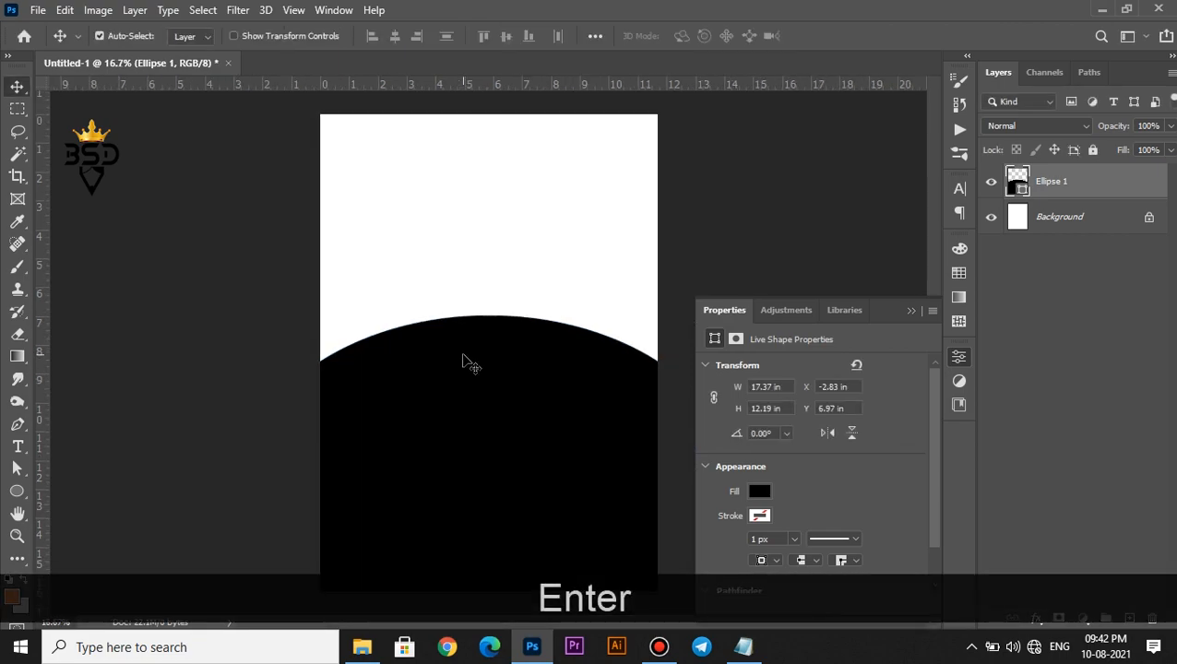
Change the Ellipse 1 fill to dark navy #01032e and close the Properties panel
double_click(1020, 189)
left_click(964, 375)
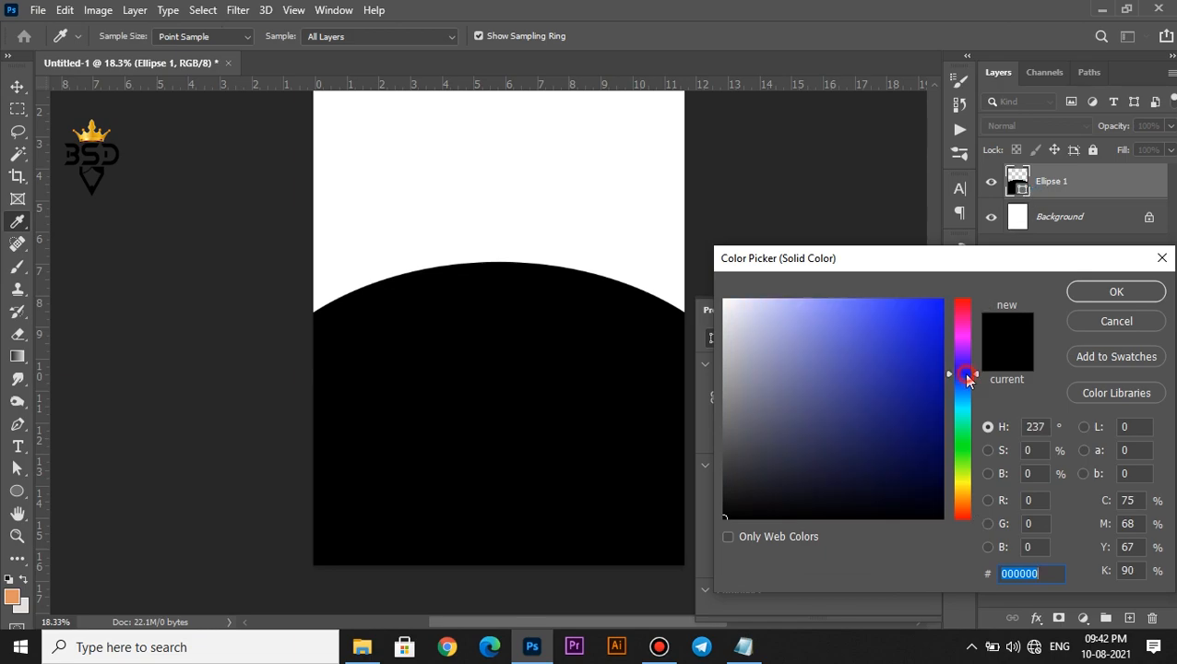
left_click(940, 460)
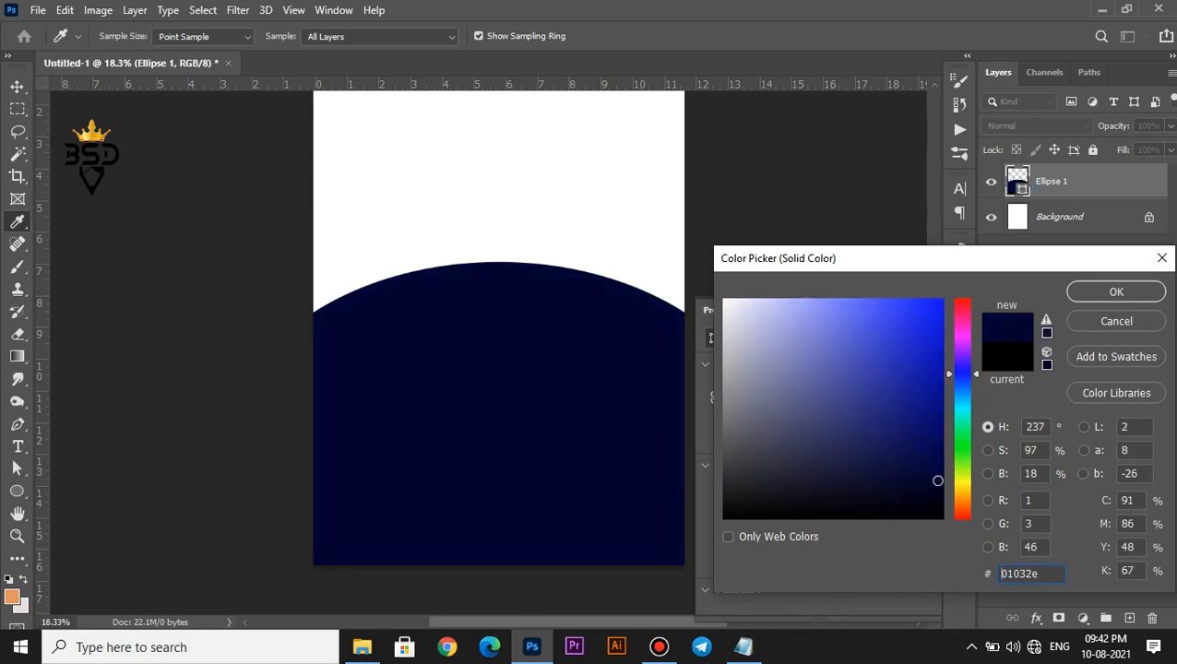
left_click(1114, 291)
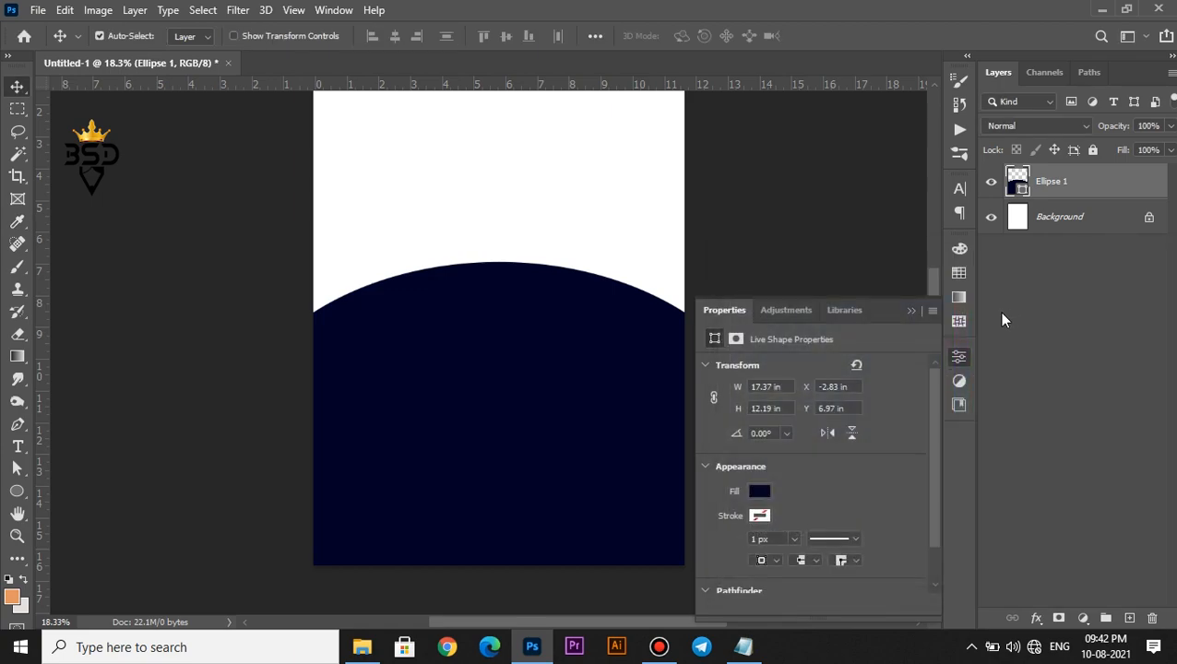
left_click(913, 313)
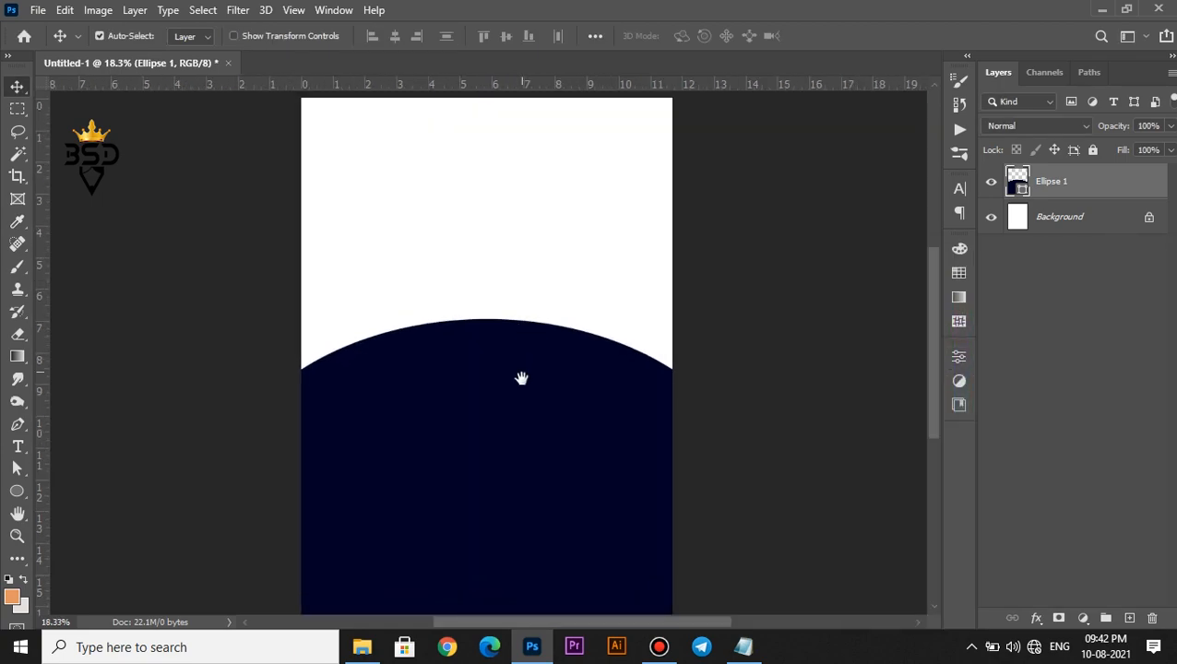
left_click_drag(521, 369, 526, 376)
scroll(470, 288, "down", 2)
scroll(470, 289, "up", 1)
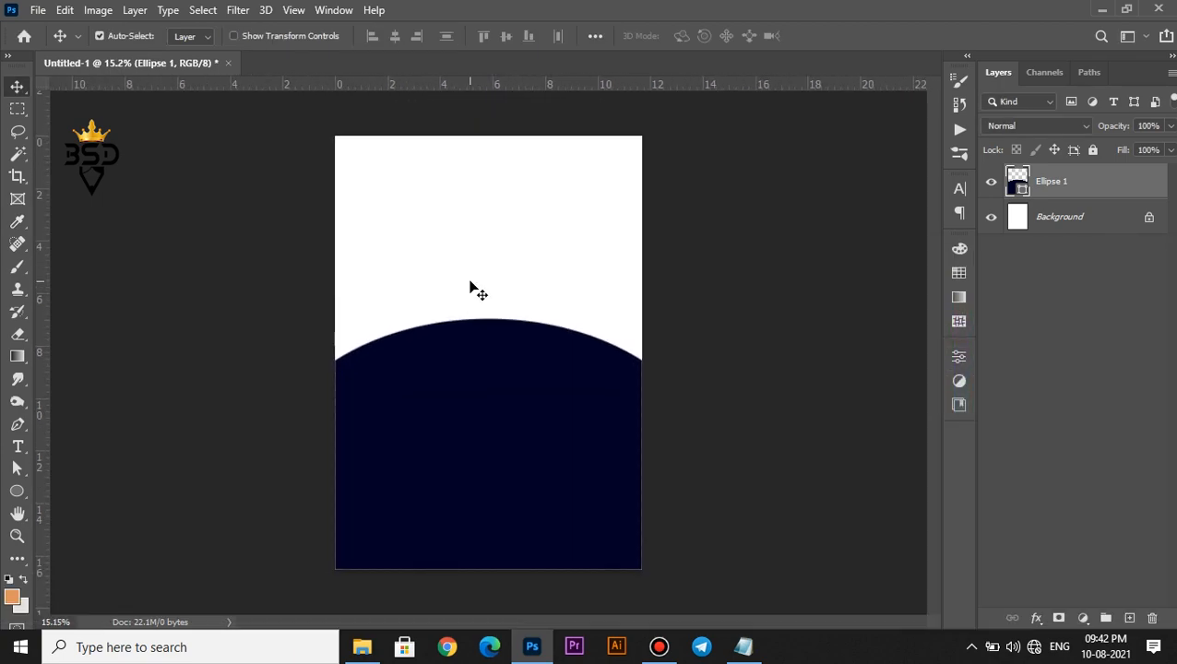
Place the Grass image from Explorer onto the canvas, scaled down to about a third
left_click(363, 650)
left_click_drag(403, 299, 551, 265)
scroll(548, 374, "up", 2)
left_click_drag(682, 207, 554, 230)
scroll(479, 238, "up", 8)
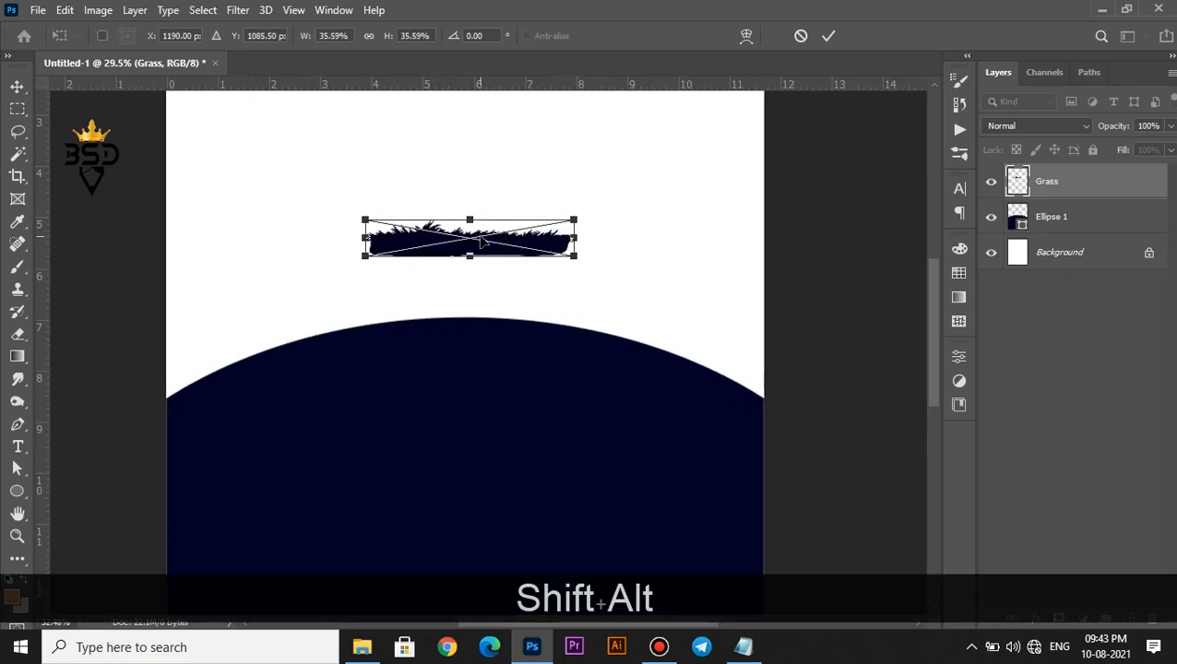
left_click_drag(473, 251, 622, 294)
scroll(472, 287, "down", 2)
key("Return")
Merge the three grass copies into one long strip, Grass copy 2
scroll(300, 289, "up", 1)
scroll(469, 297, "down", 2)
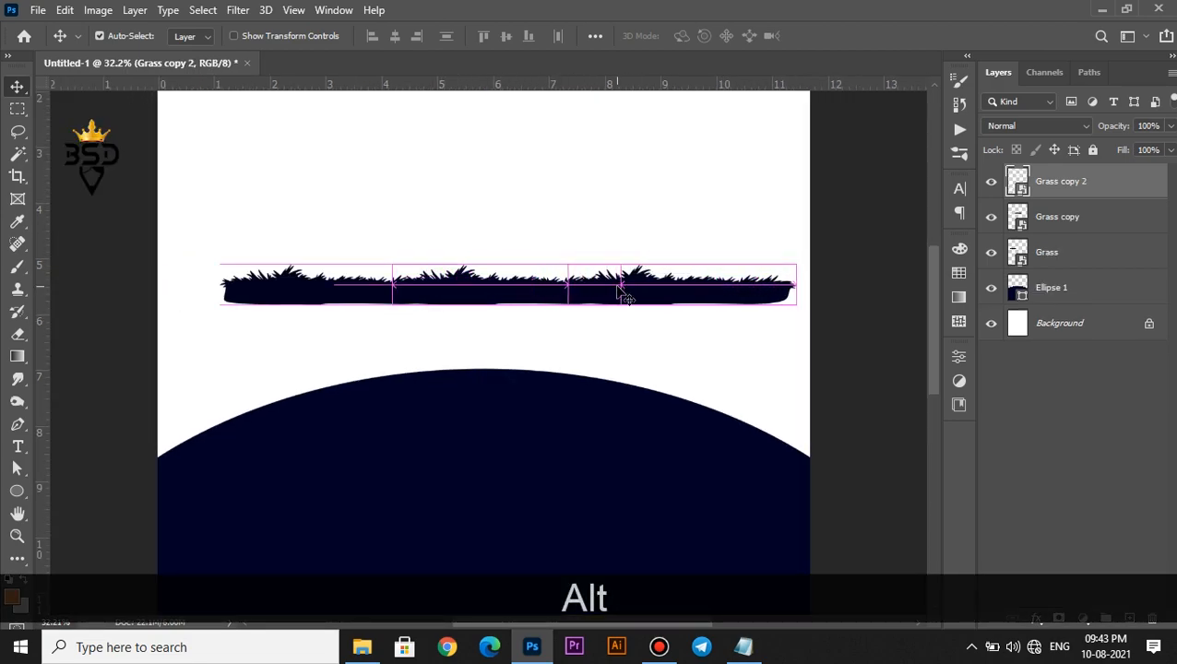
left_click(1062, 254, "shift")
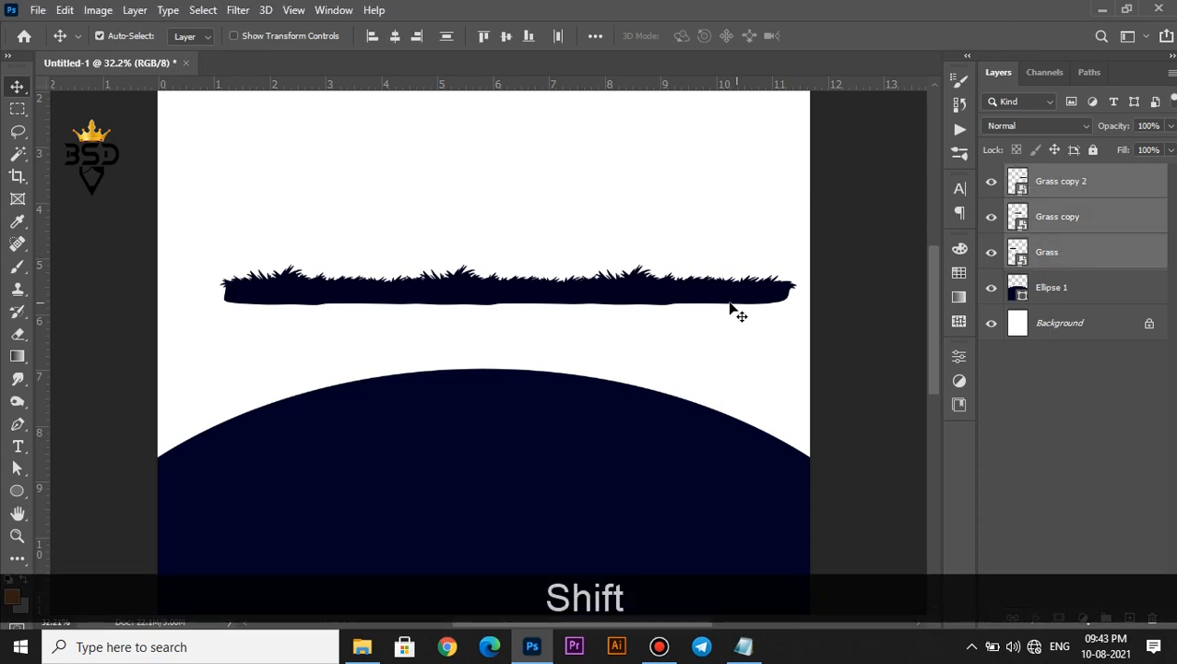
left_click_drag(659, 292, 649, 293)
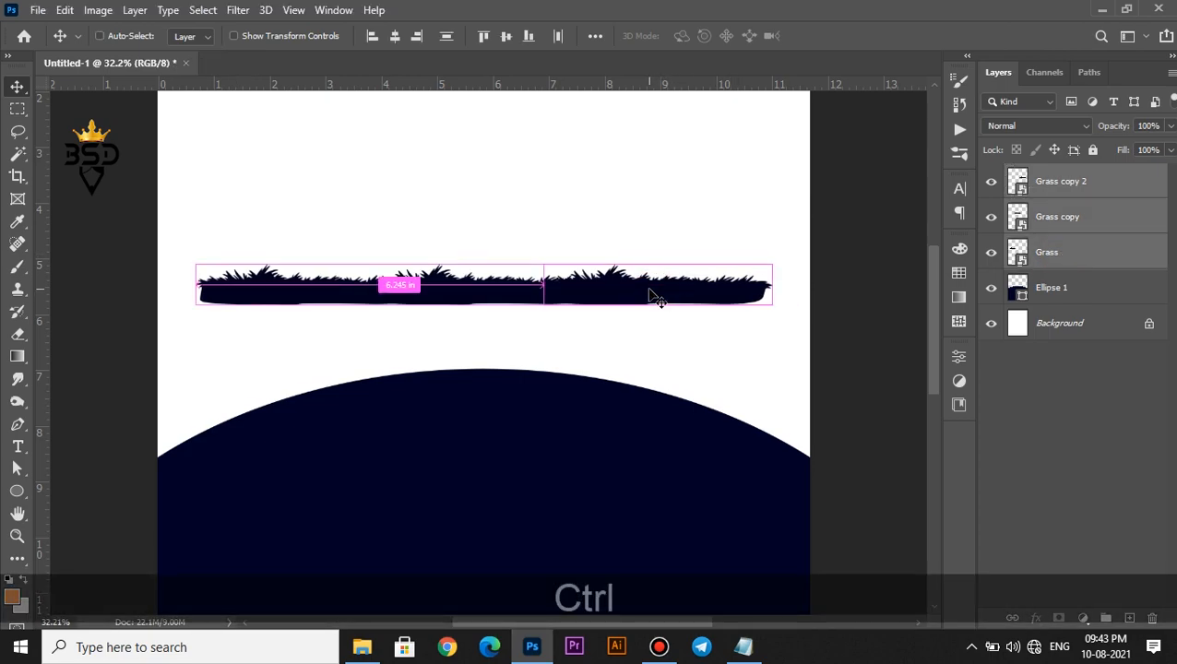
key("ctrl+e")
scroll(652, 295, "down", 1)
key("ctrl+t")
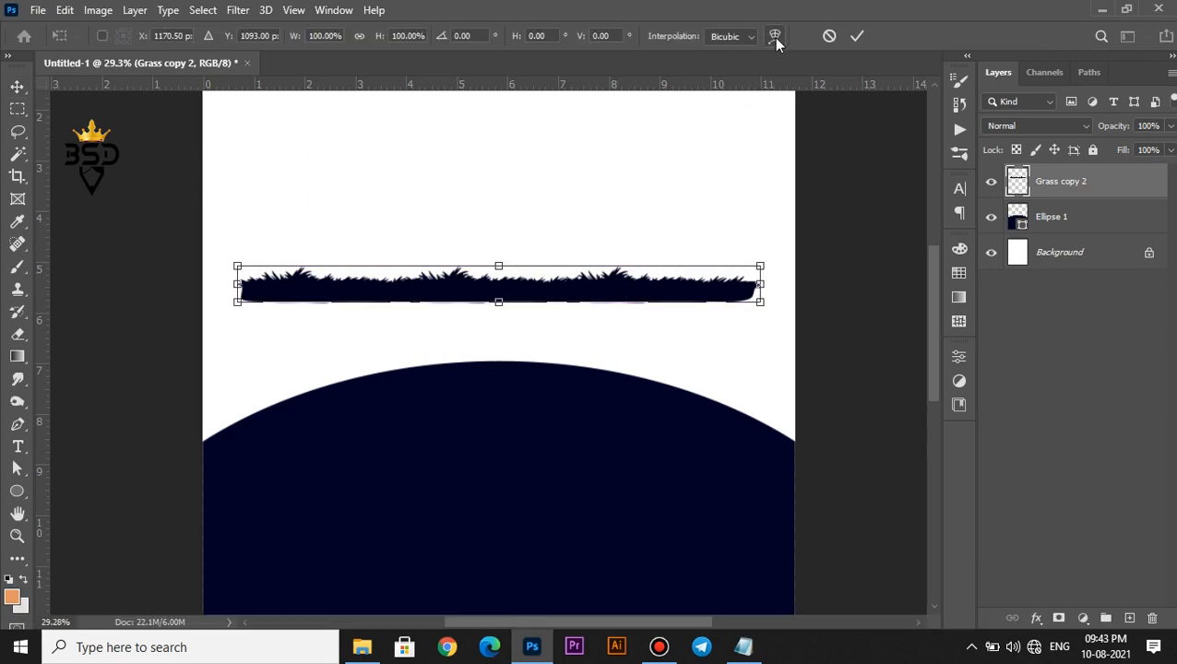
Warp the grass strip into an Arc with about 35.6% bend and lower it onto the dome
left_click(775, 32)
left_click(419, 35)
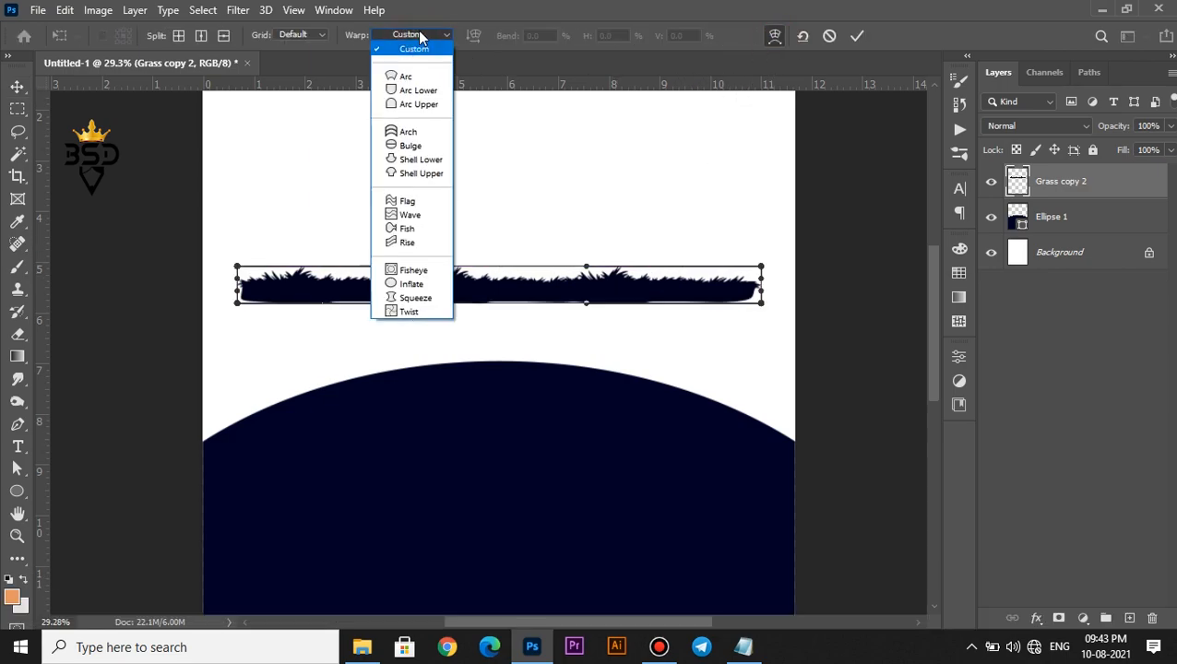
left_click(419, 78)
left_click_drag(505, 41, 324, 83)
left_click(856, 36)
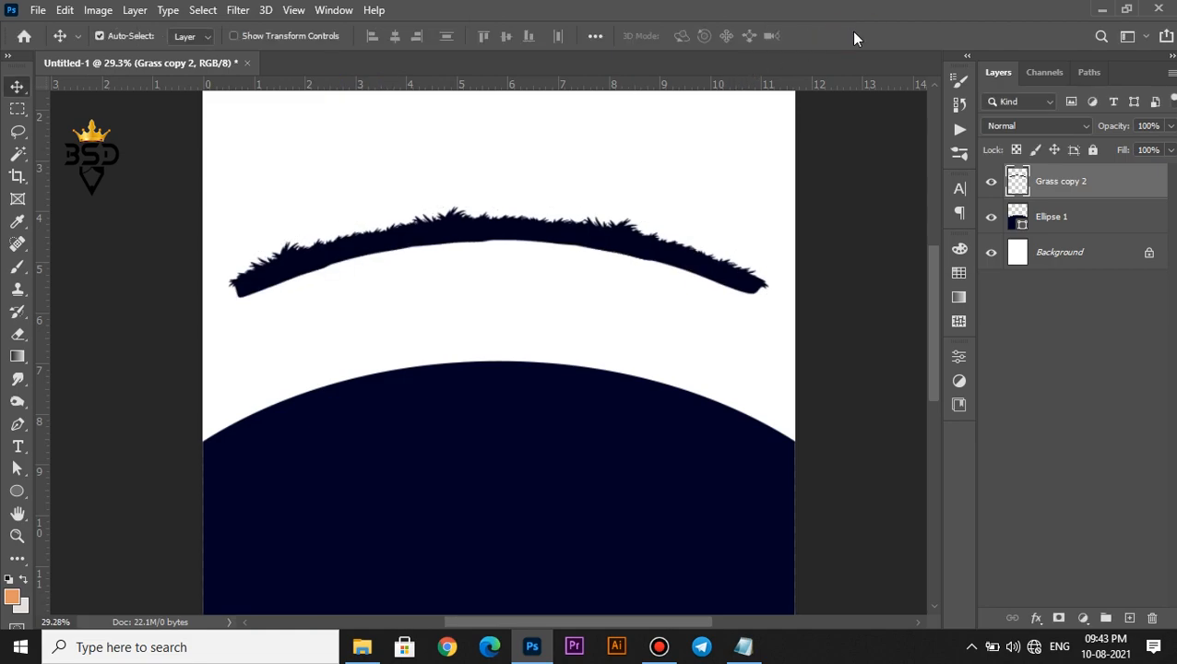
left_click_drag(457, 225, 471, 369)
Change the Ellipse 1 dome fill to #010327 to match the grass
scroll(466, 378, "up", 2)
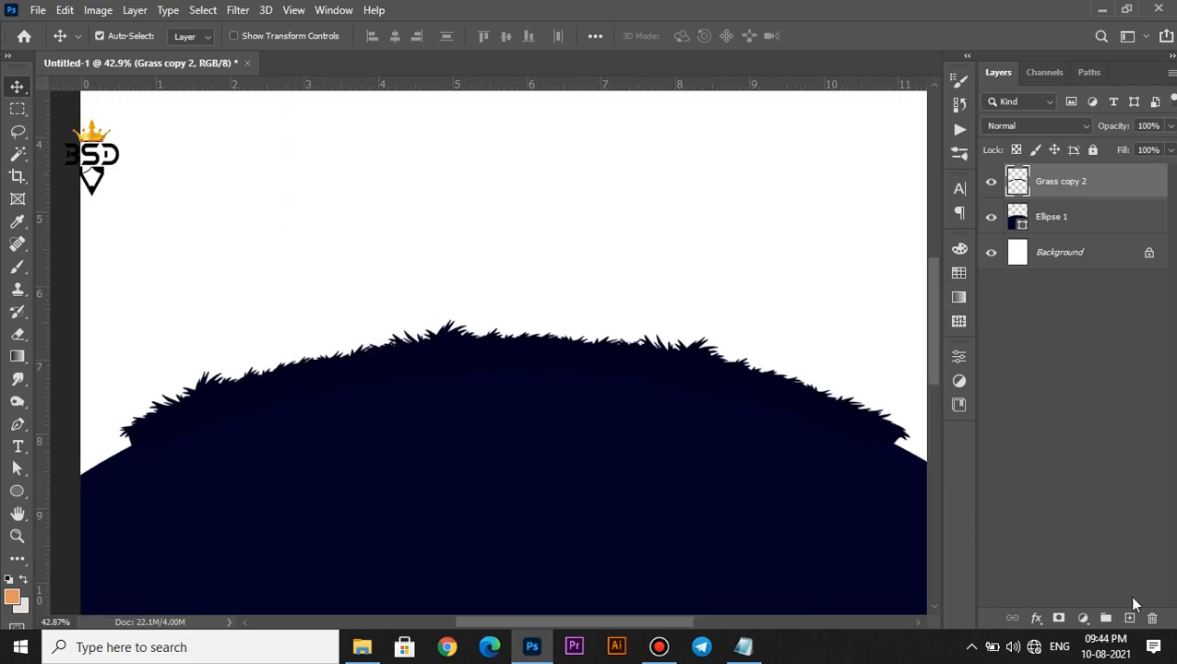
scroll(619, 495, "down", 7)
key("space")
left_click_drag(565, 463, 545, 294)
scroll(544, 294, "up", 3)
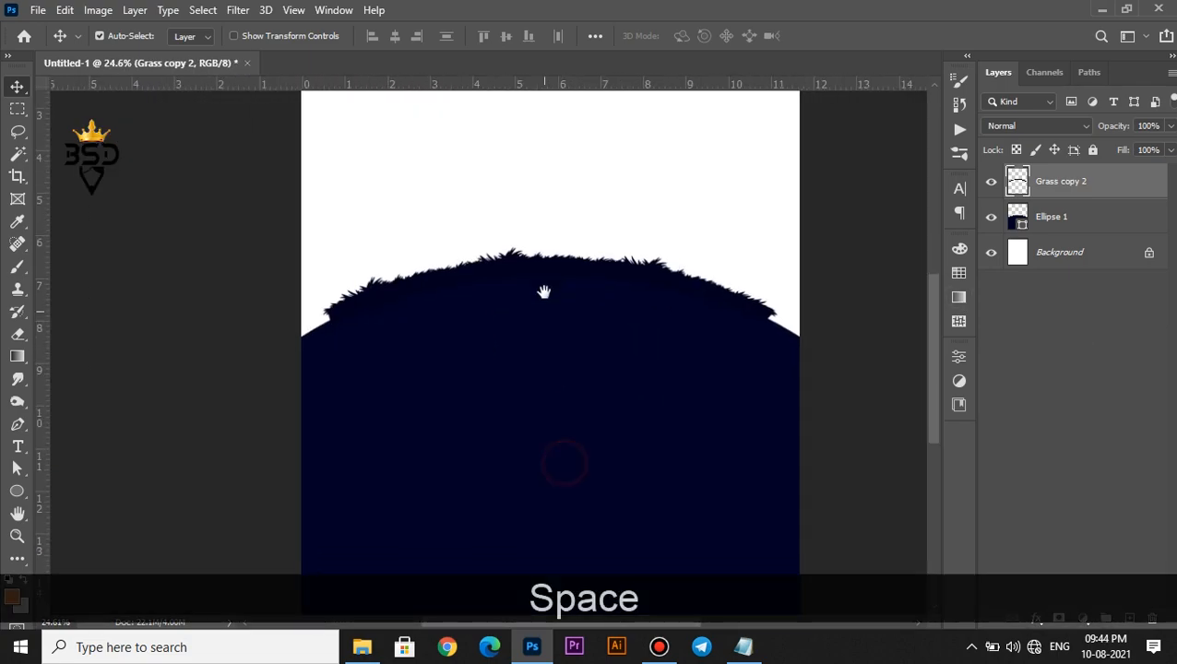
double_click(1018, 223)
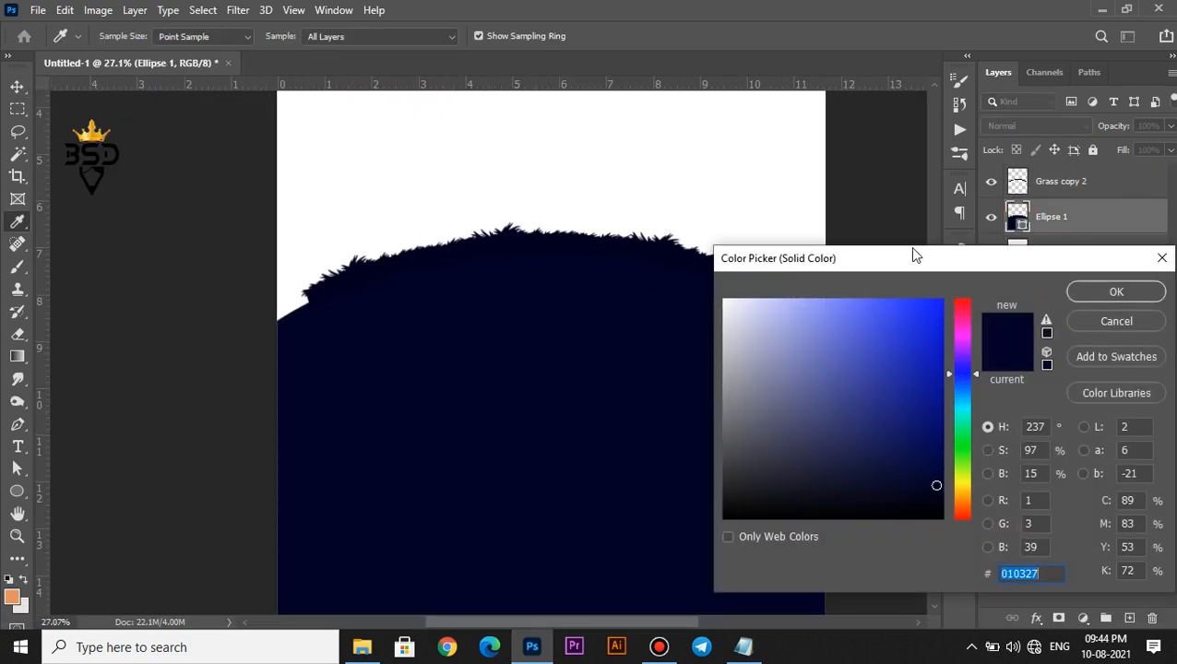
left_click(1116, 292)
Enlarge the merged grass arc so it spans the full page width
scroll(667, 270, "down", 1)
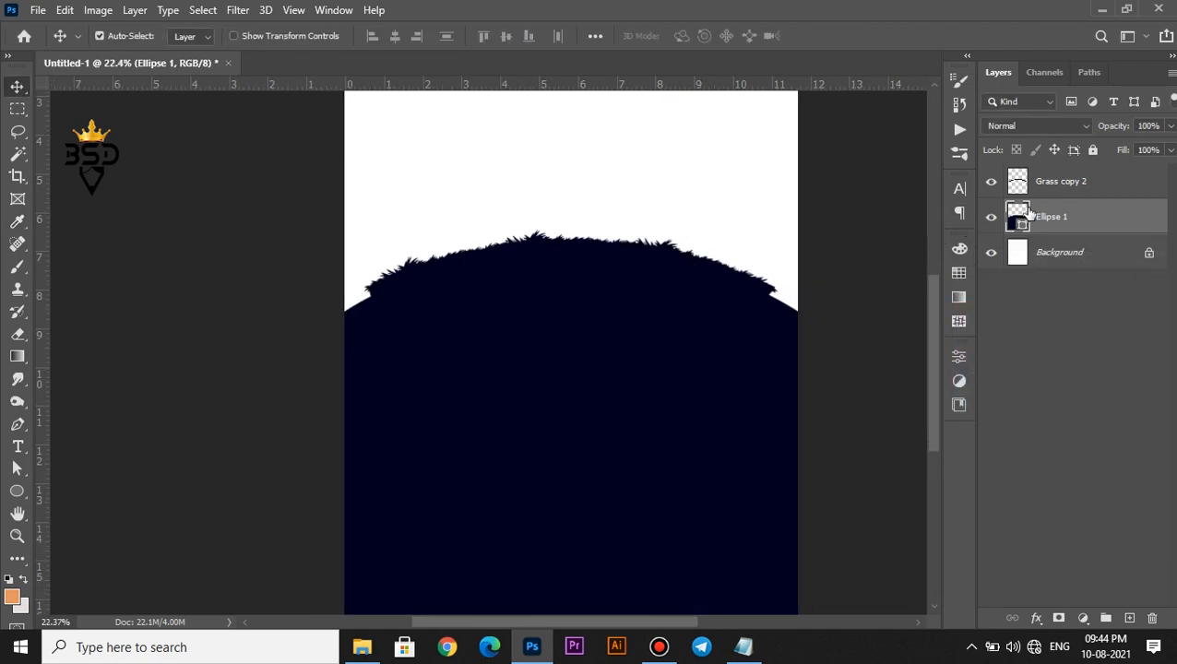
left_click(1050, 182)
scroll(652, 274, "up", 1)
key("ctrl+t")
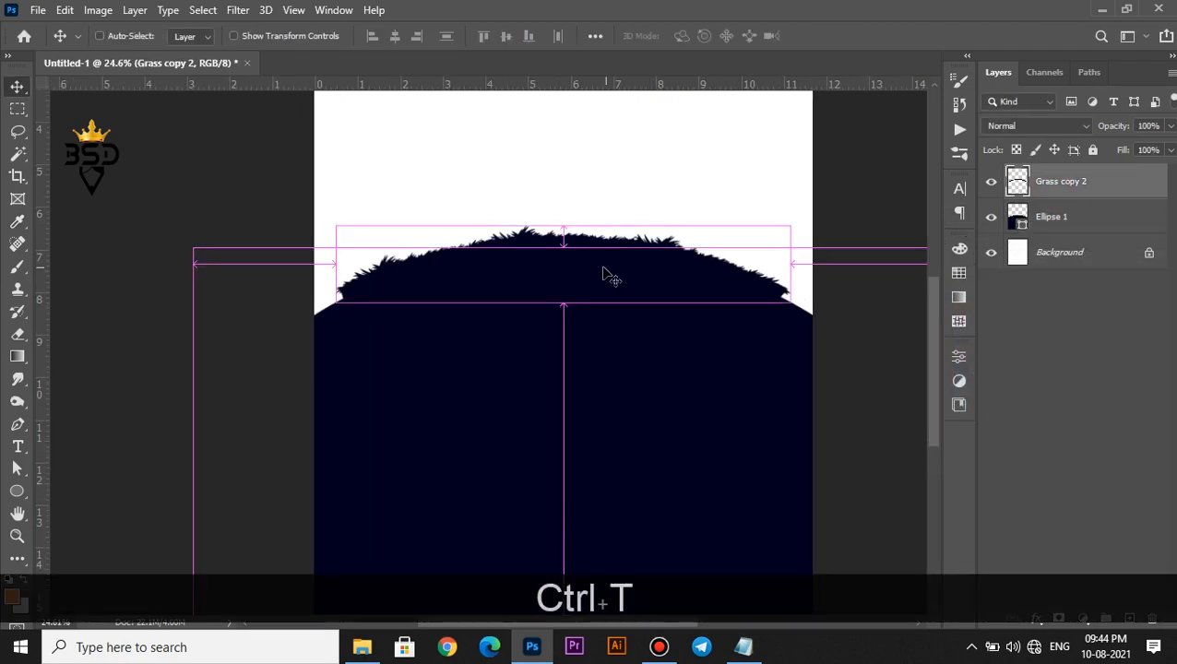
left_click_drag(791, 301, 820, 307)
left_click_drag(707, 278, 704, 294)
key("Up")
key("Up")
key("Up")
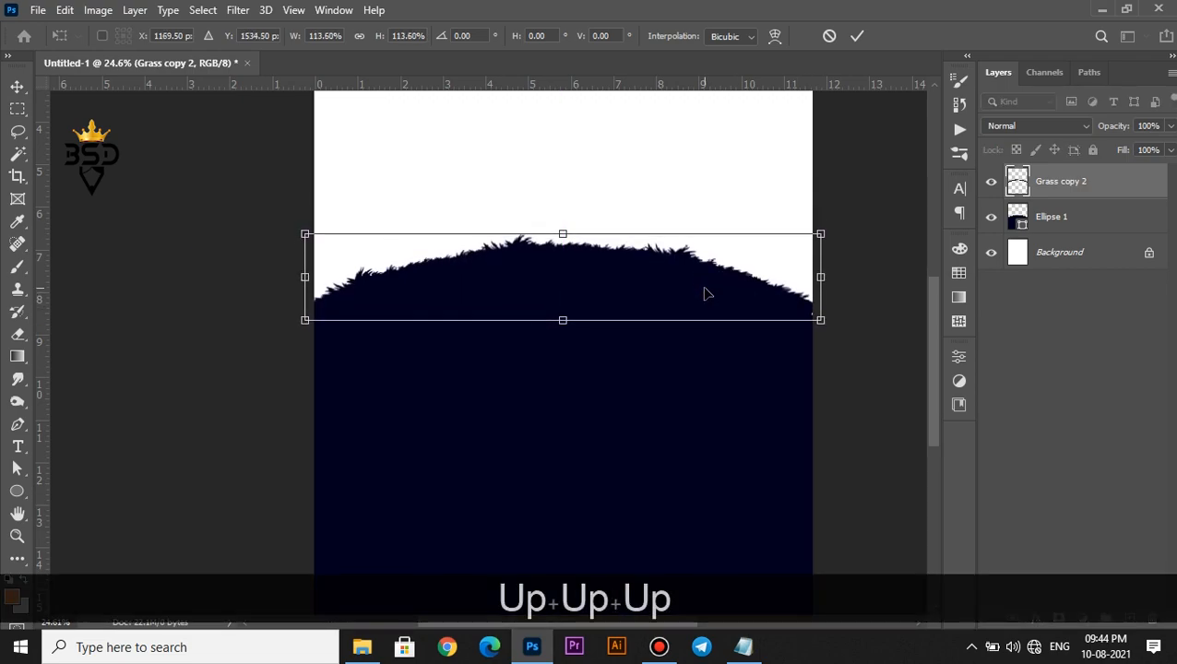
key("Return")
scroll(607, 281, "down", 2)
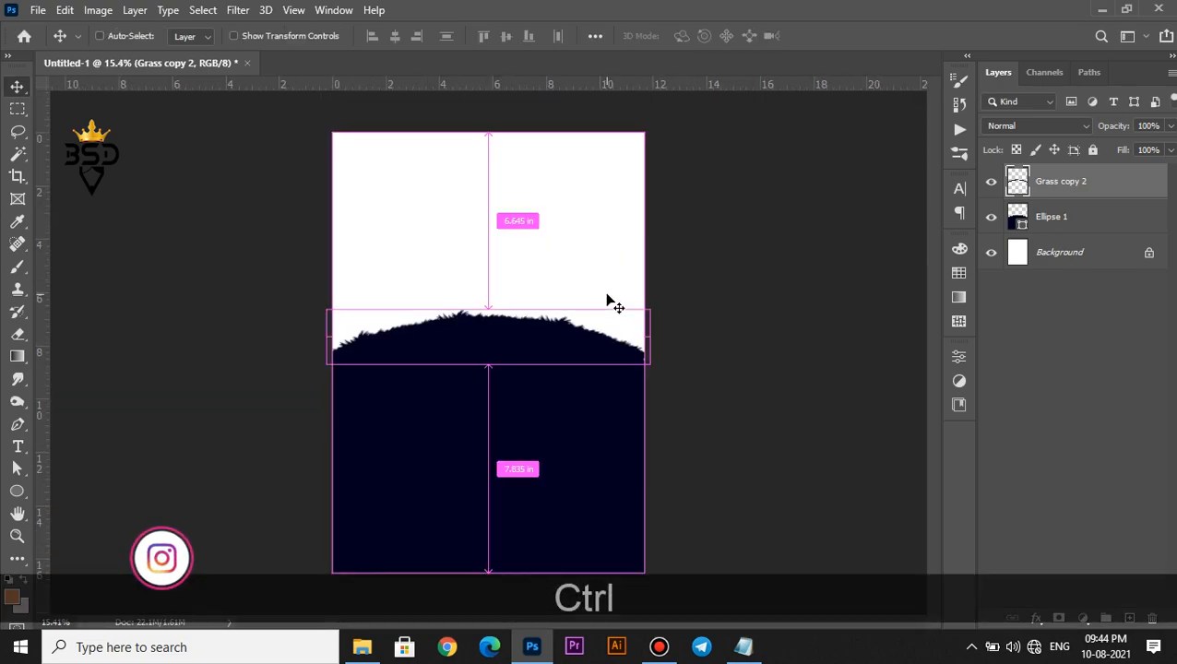
key("ctrl+t")
scroll(618, 332, "up", 3)
left_click_drag(680, 365, 681, 367)
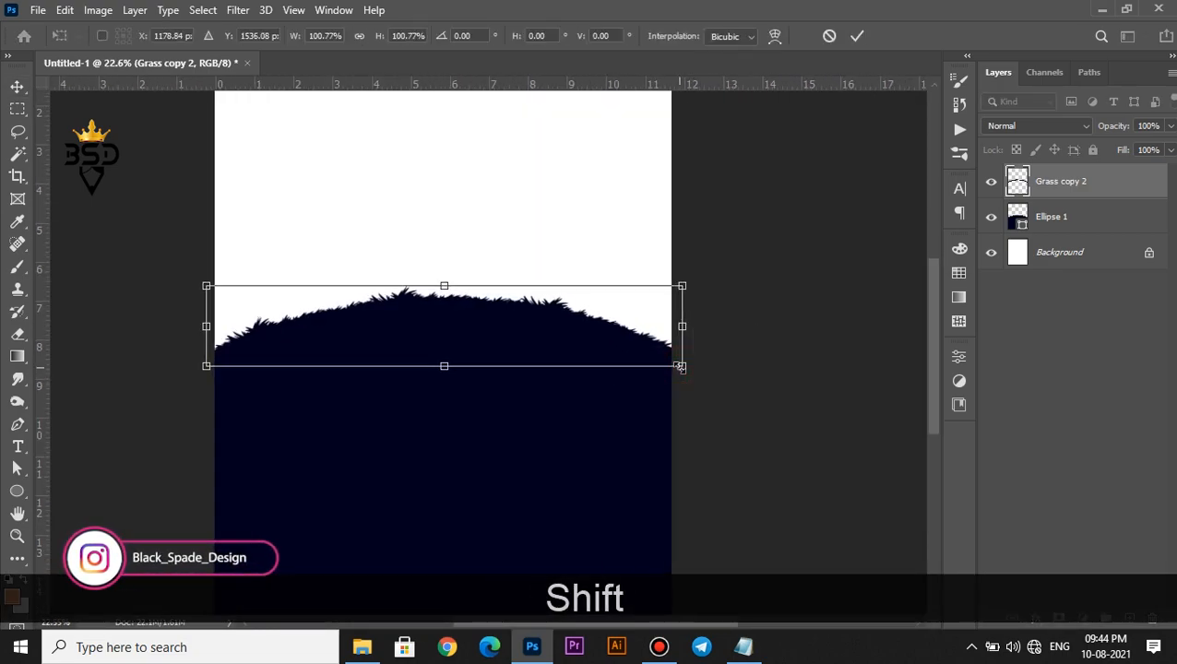
key("Return")
Select the dome and grass together and nudge both slightly down
scroll(521, 334, "down", 2)
scroll(518, 338, "up", 1)
key("space")
left_click_drag(520, 374, 522, 398)
scroll(522, 396, "down", 2)
scroll(516, 387, "up", 1)
left_click(1015, 233, "ctrl")
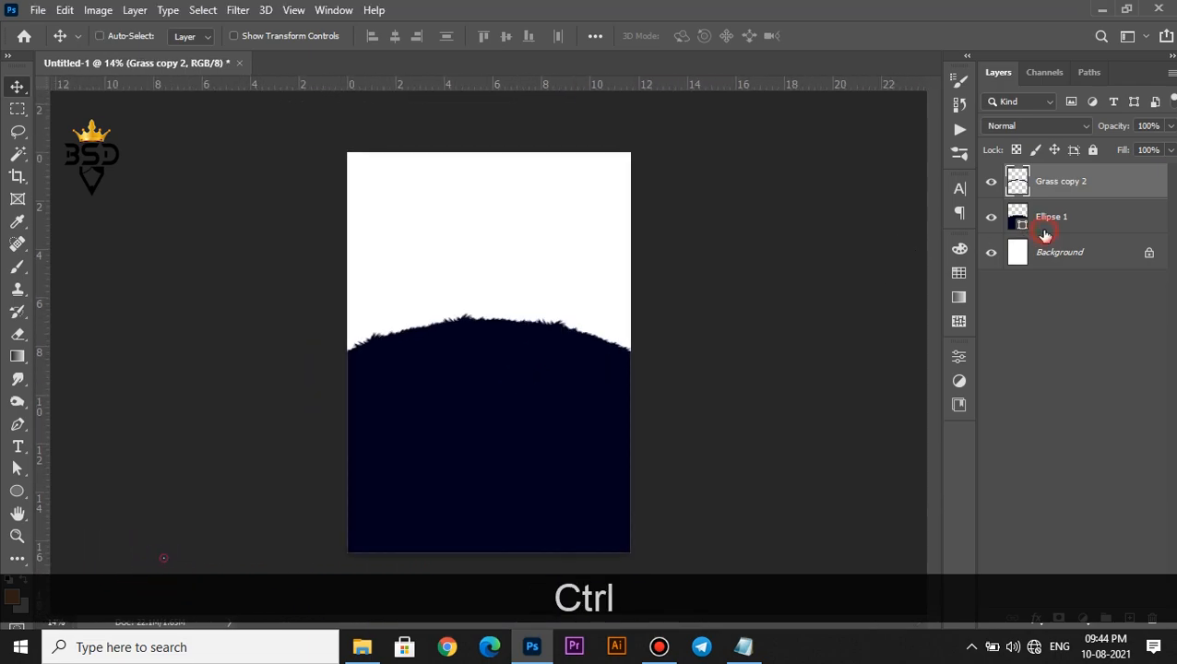
key("Down")
key("Down")
key("Down")
key("Down")
key("Down")
key("Down")
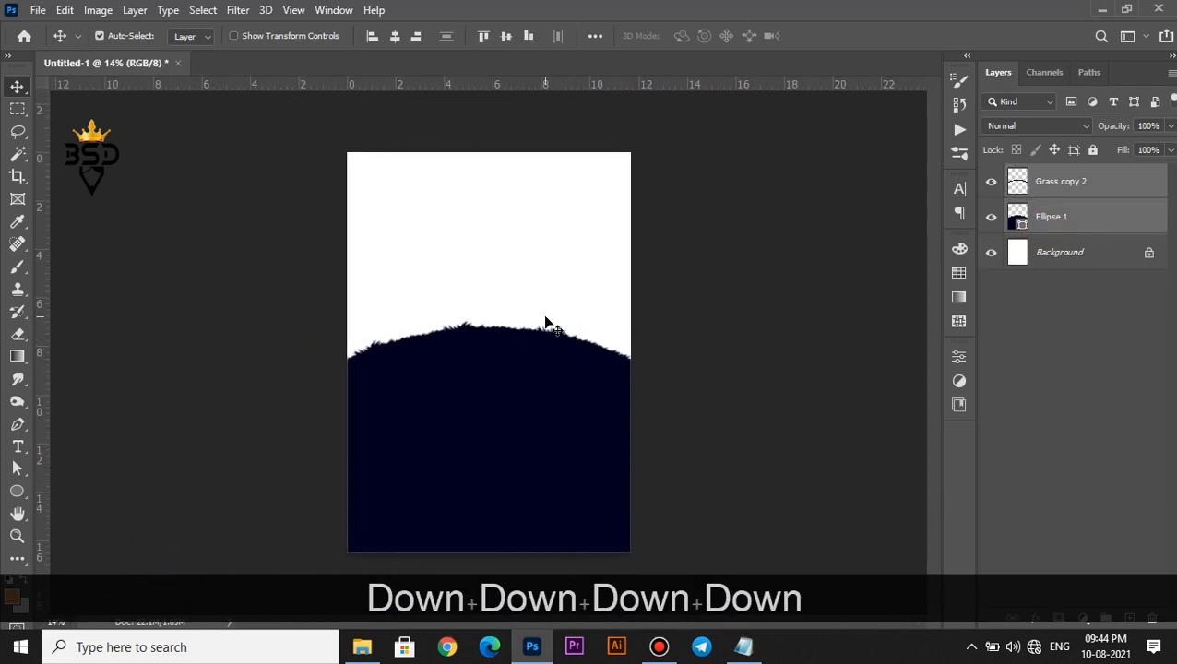
Add an orange-to-yellow Gradient Fill layer above the Background
left_click(1051, 253)
left_click(1083, 618)
left_click(1059, 323)
left_click(874, 262)
scroll(892, 276, "down", 3)
left_click(895, 344)
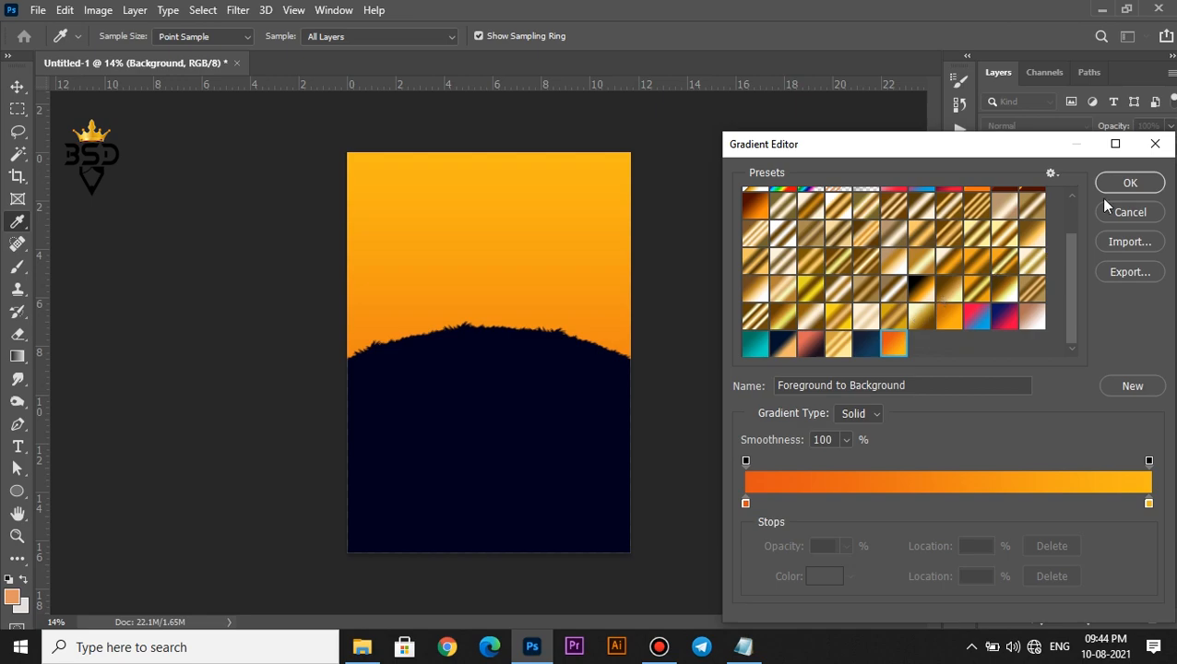
left_click(1124, 183)
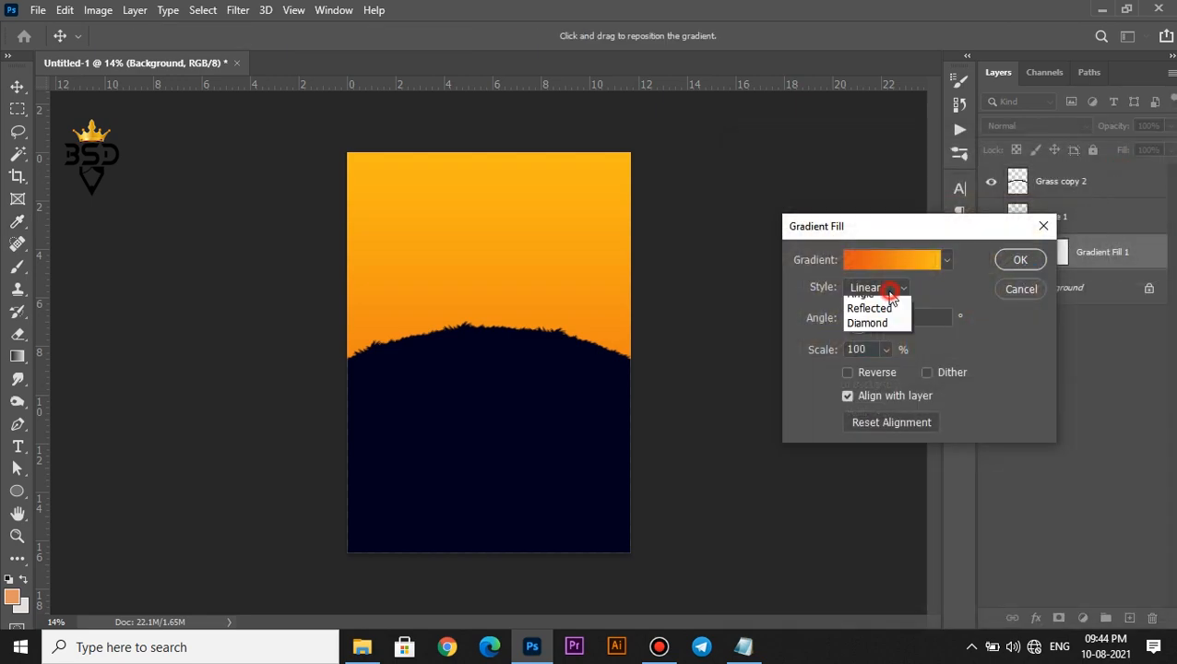
Make the gradient Radial, reversed, at 133% scale, with its glow just above the hill
left_click(871, 318)
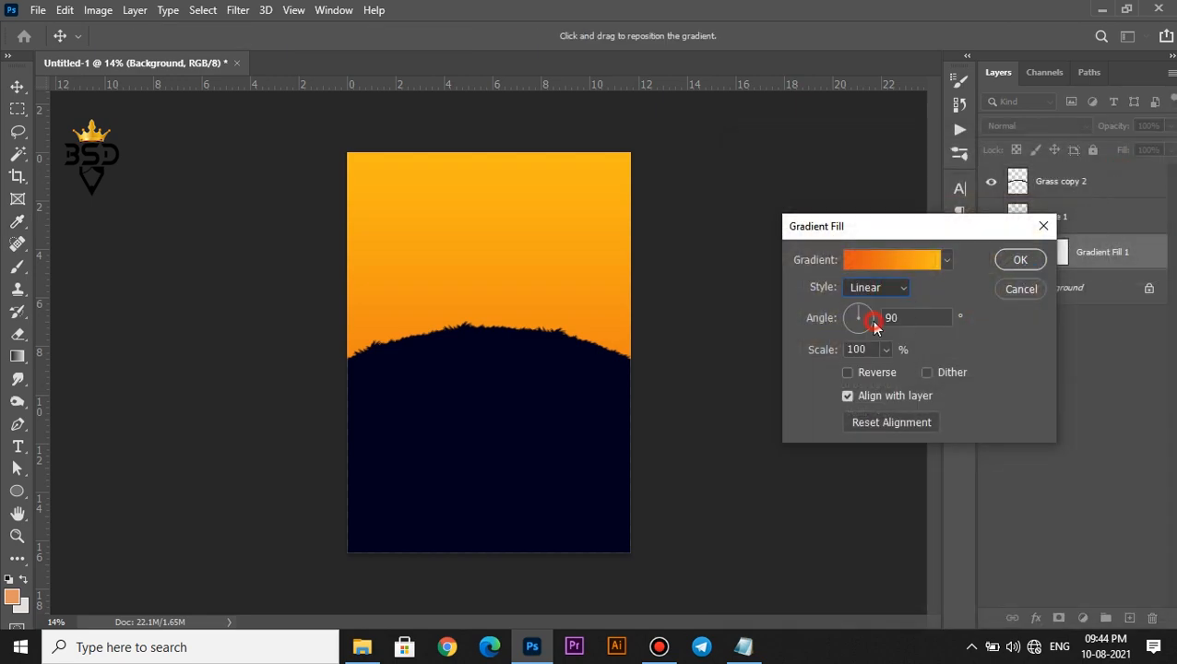
left_click(869, 371)
left_click_drag(495, 260, 497, 226)
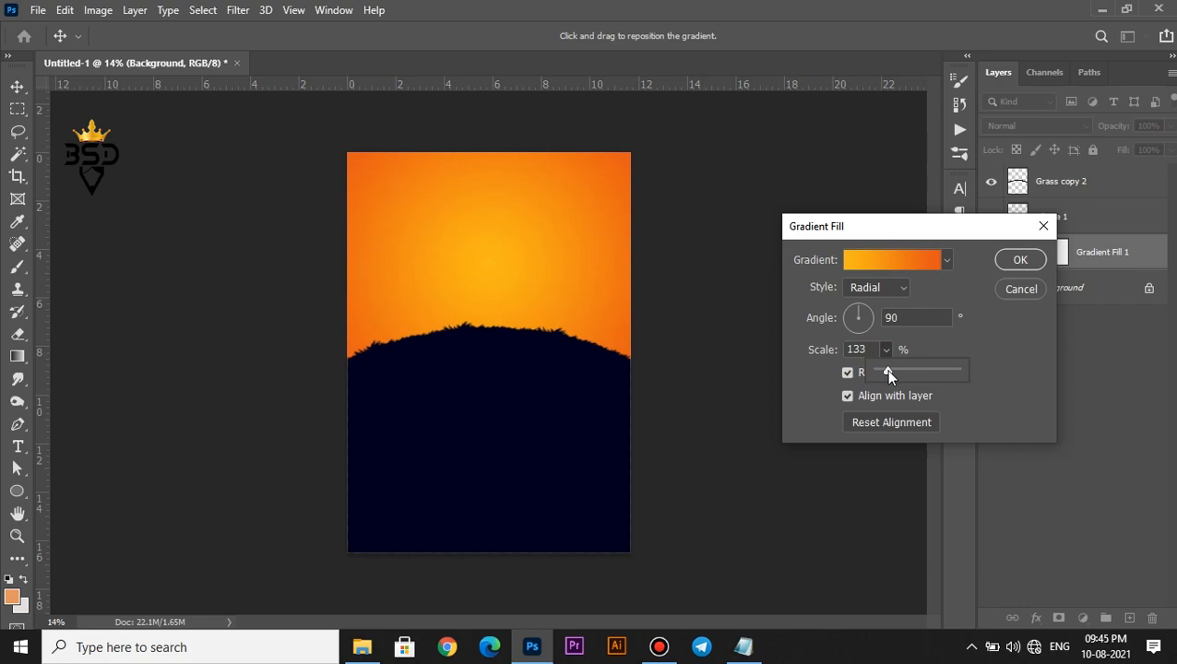
left_click(885, 370)
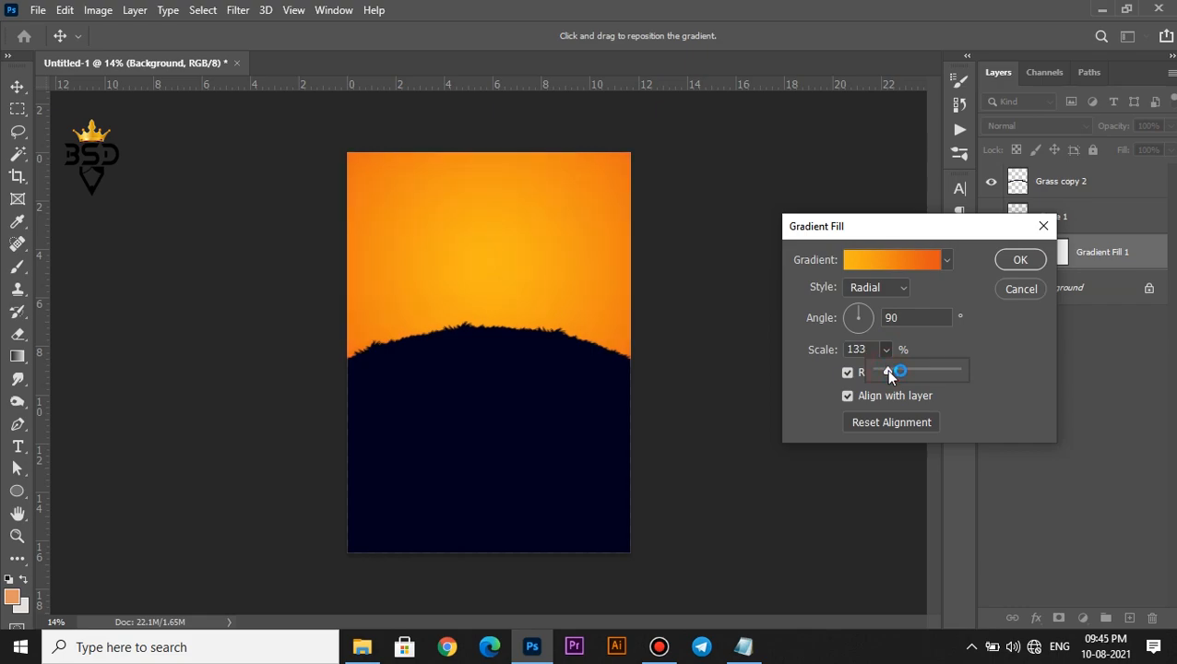
left_click(1007, 259)
scroll(502, 266, "down", 1)
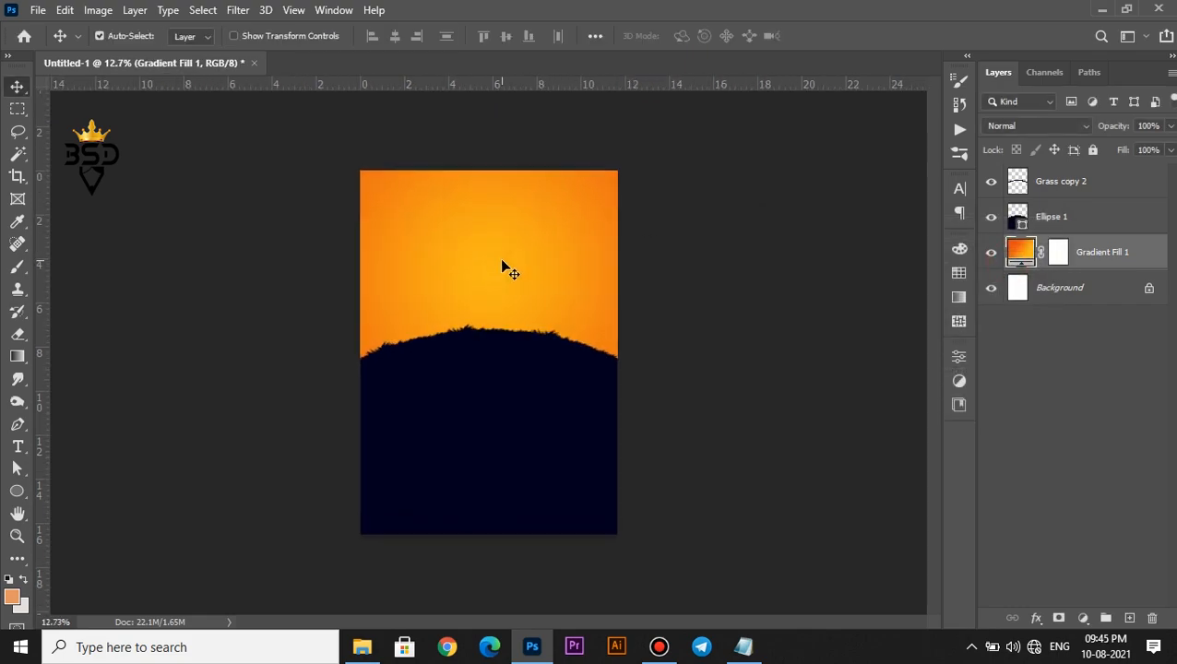
scroll(502, 266, "up", 2)
key("space")
left_click_drag(494, 270, 505, 336)
scroll(496, 295, "up", 2)
key("space")
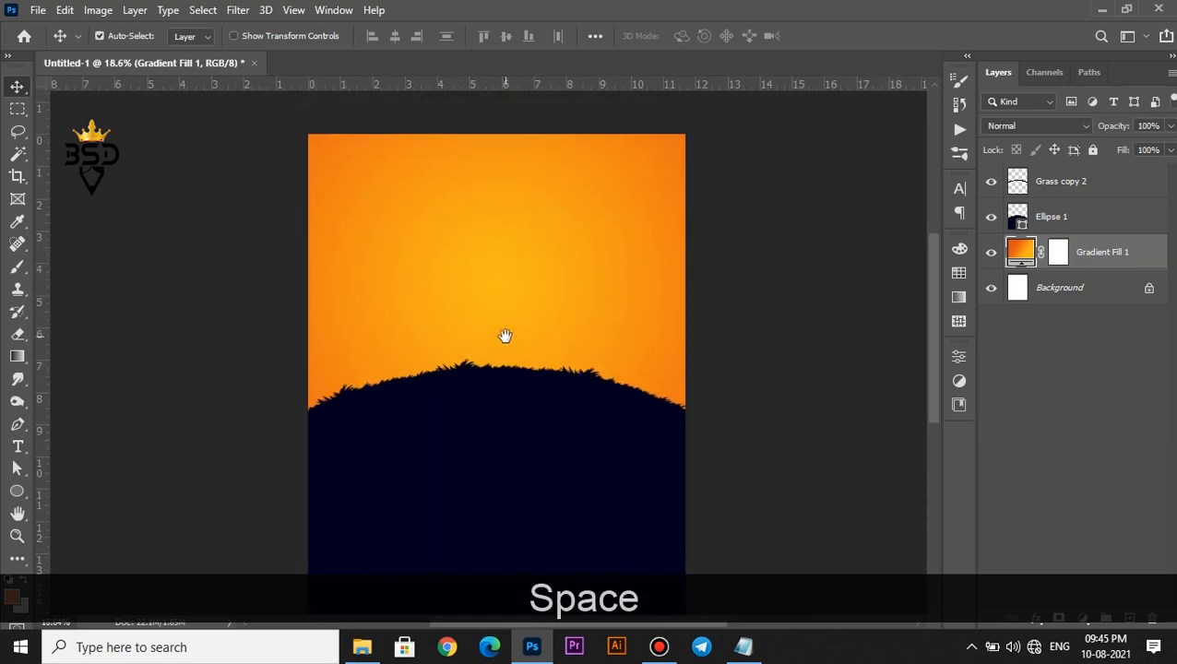
Draw a perfect circle, Ellipse 2, in the upper sky and shift it down-right
left_click(17, 491)
left_click(1067, 188)
left_click_drag(471, 206, 533, 266)
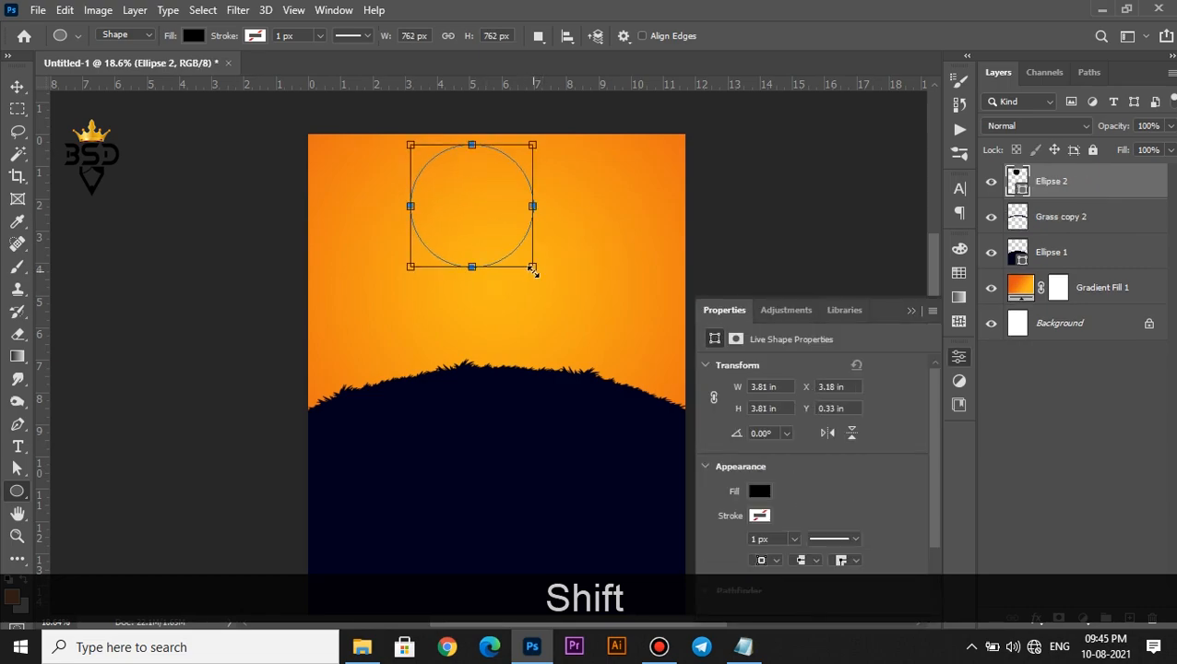
key("v")
left_click_drag(473, 211, 494, 236)
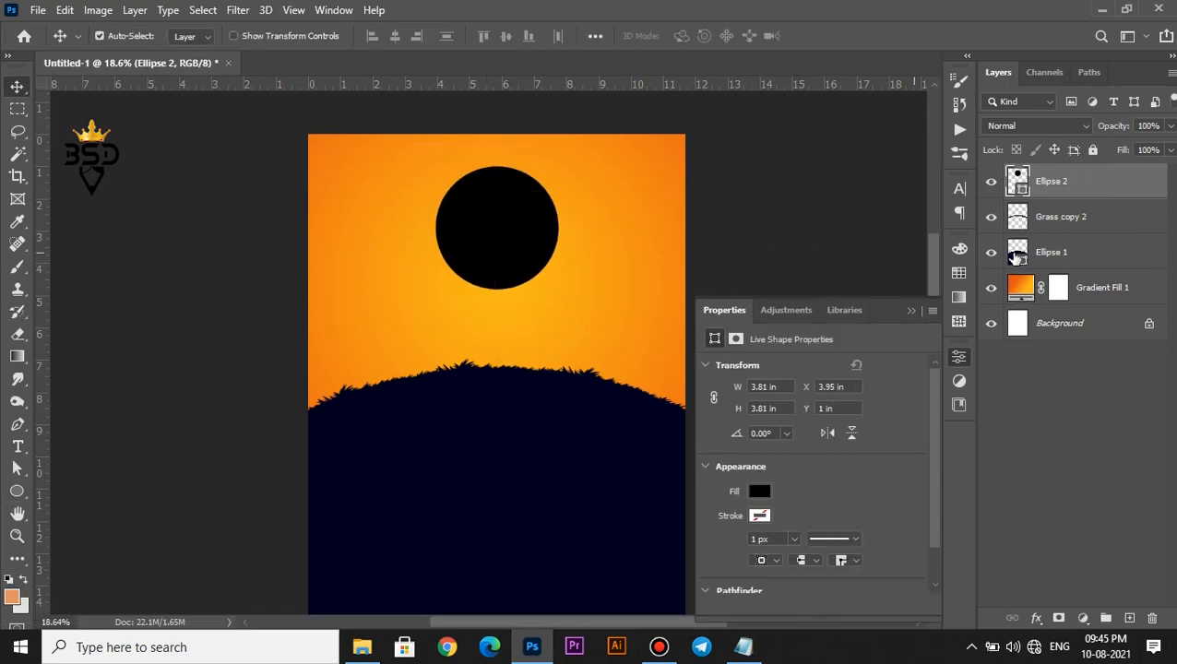
Colour the Ellipse 2 sun pale yellow-orange #f8ce6d, sampled from the sky
double_click(1018, 256)
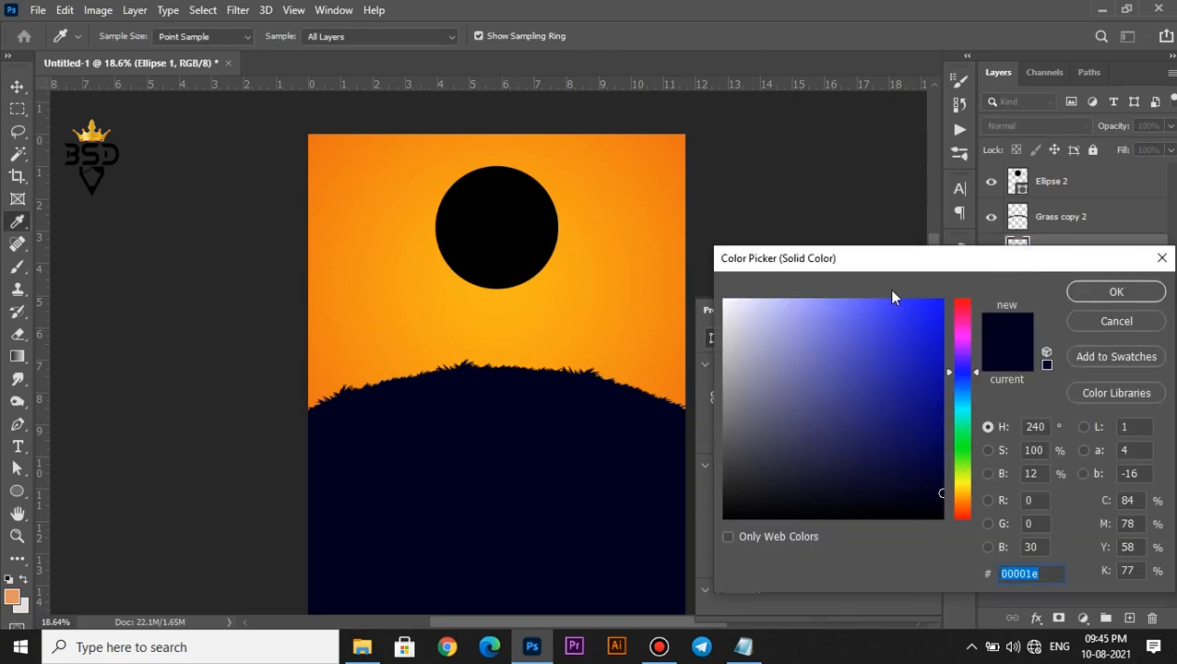
left_click(566, 264)
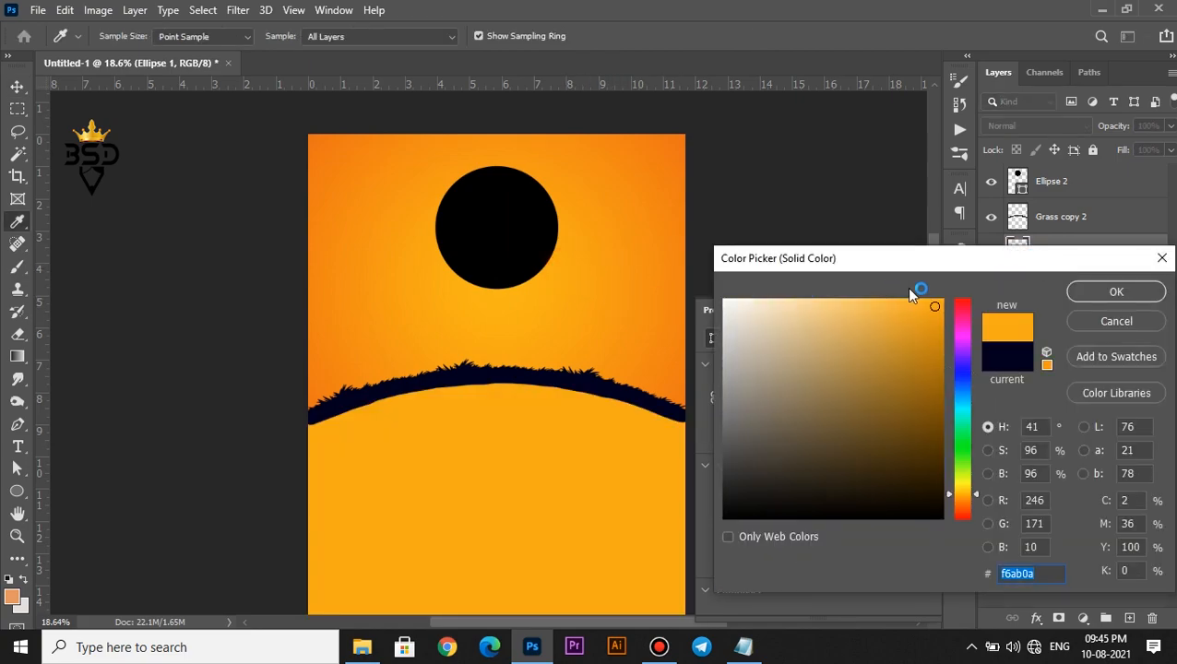
left_click(1085, 321)
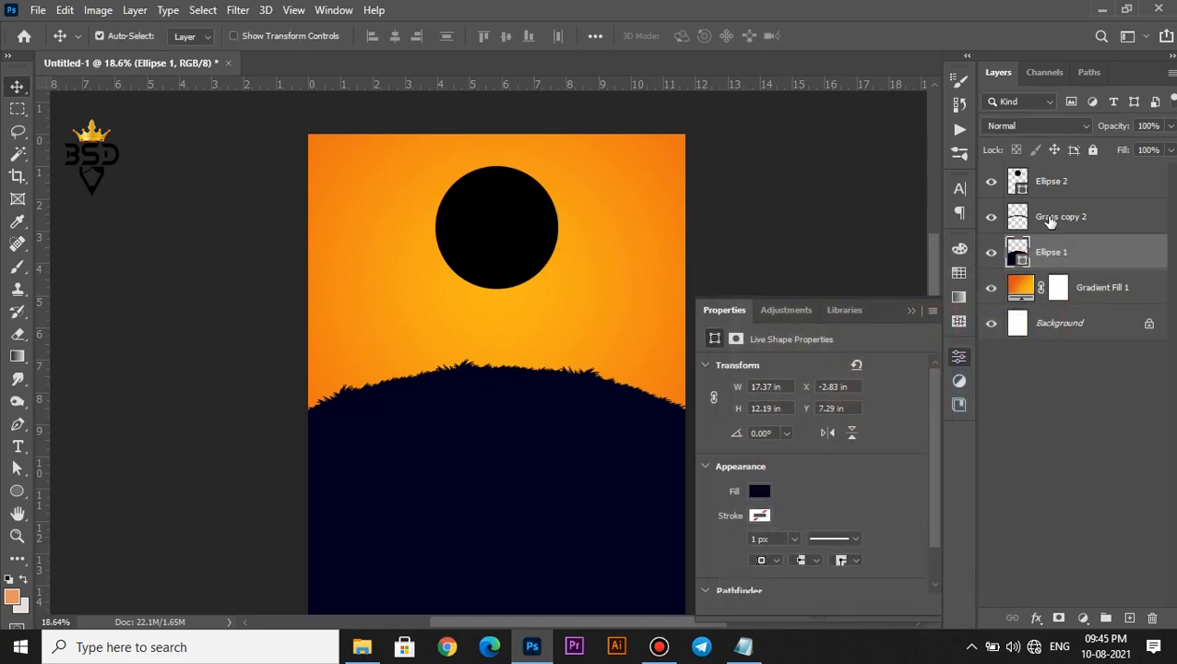
left_click(1044, 184)
double_click(1018, 185)
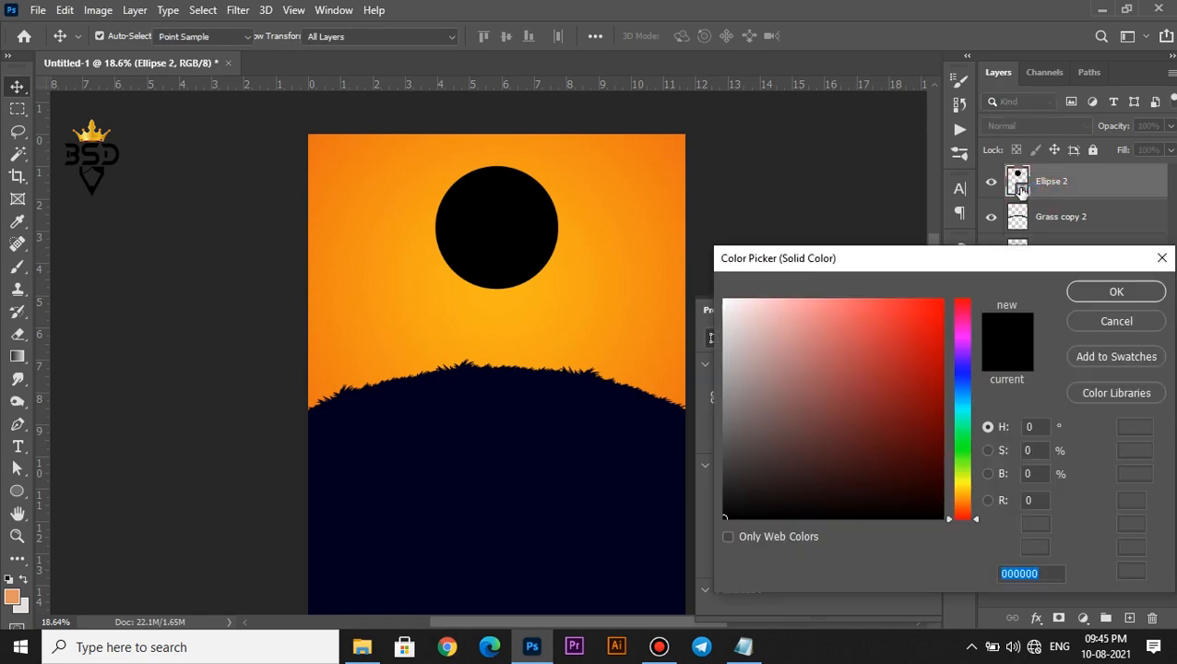
left_click(547, 291)
left_click(845, 305)
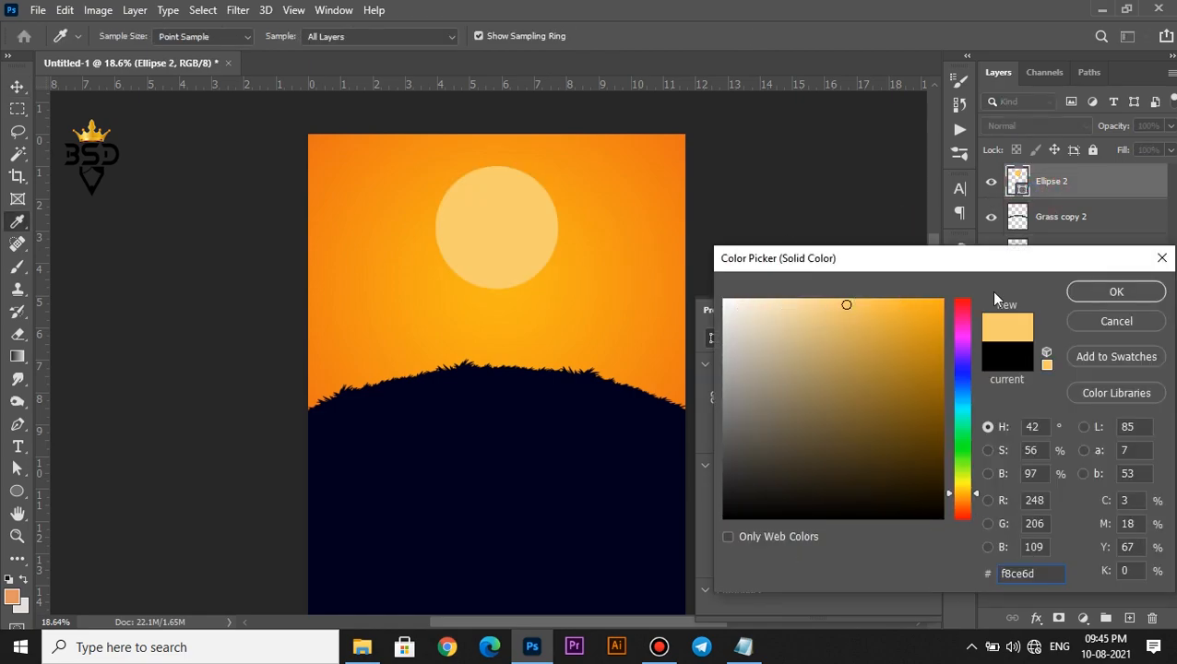
left_click(1115, 291)
key("ctrl+minus")
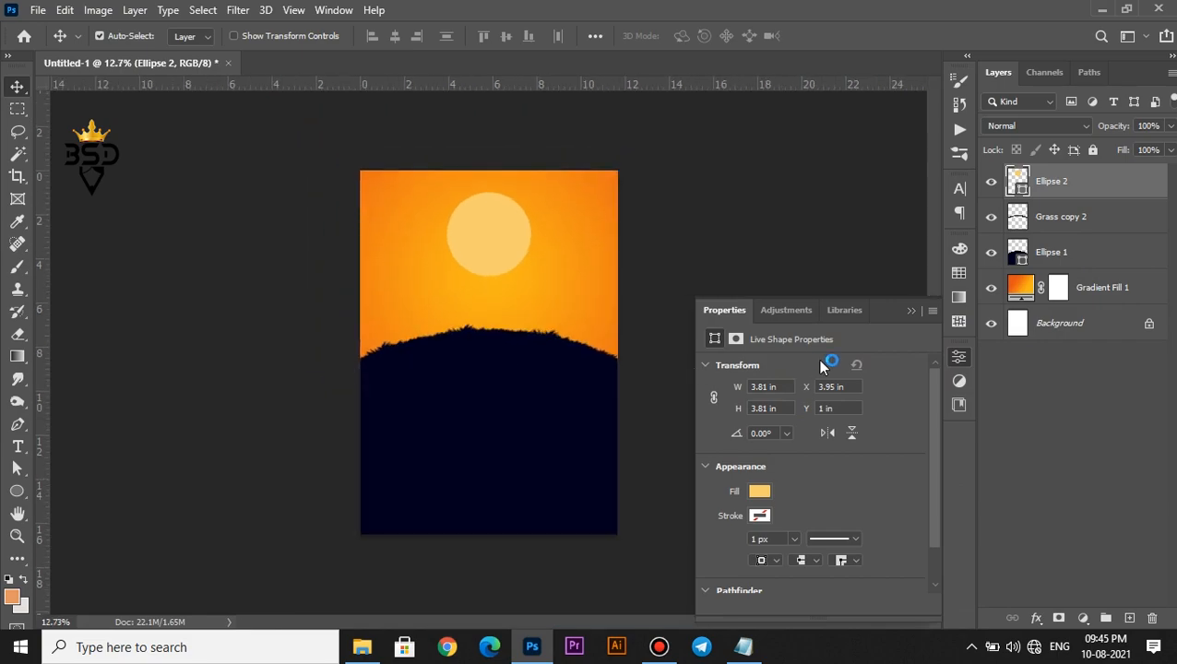
left_click(909, 312)
Drag the coconut tree image from the poster images folder onto the canvas
left_click(362, 646)
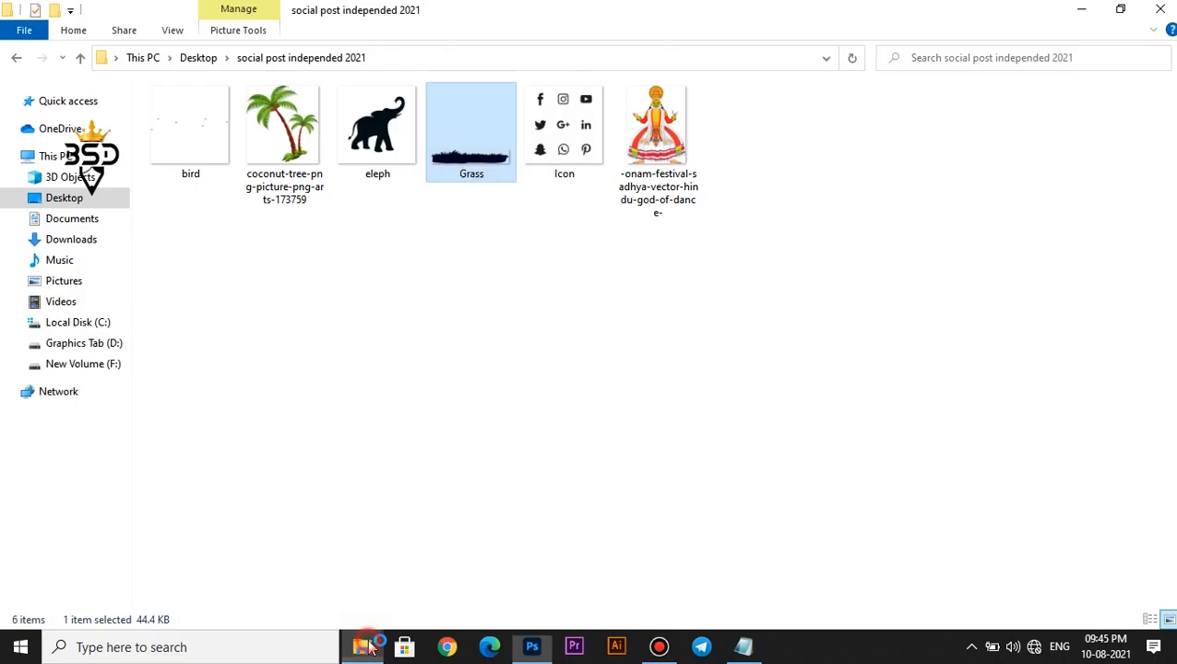
left_click(289, 144)
left_click_drag(288, 143, 559, 307)
Shrink the coconut tree image and place it on the right side of the hill
scroll(559, 303, "up", 2)
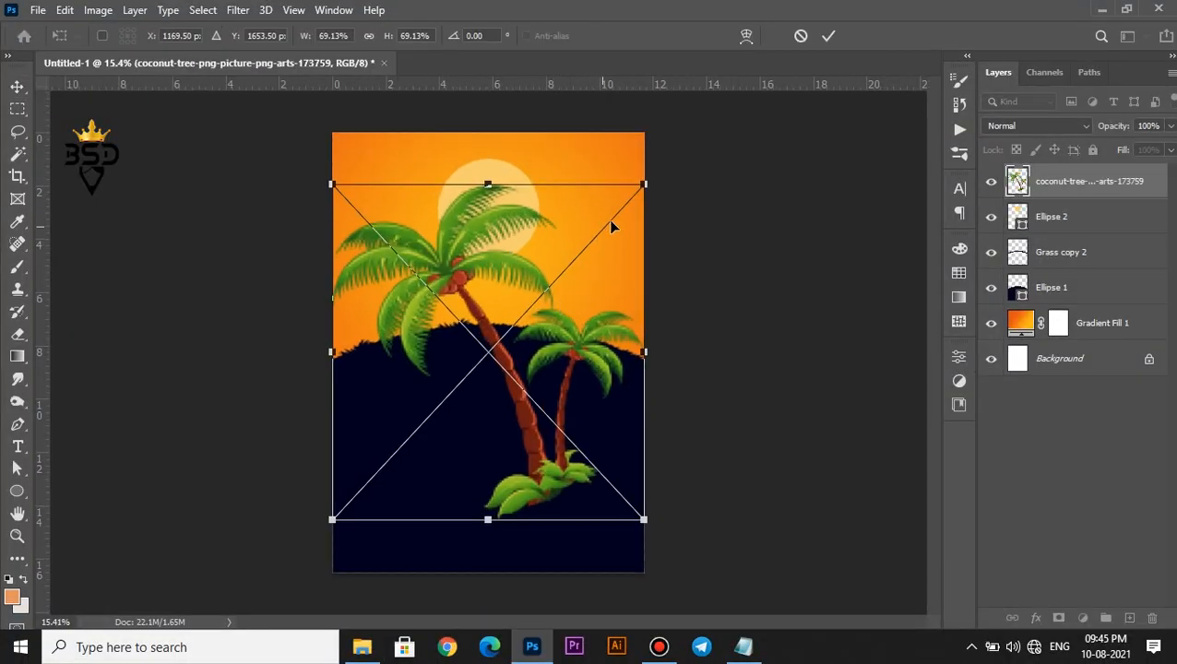
left_click_drag(641, 184, 547, 286)
left_click_drag(527, 364, 620, 304)
scroll(610, 310, "up", 3)
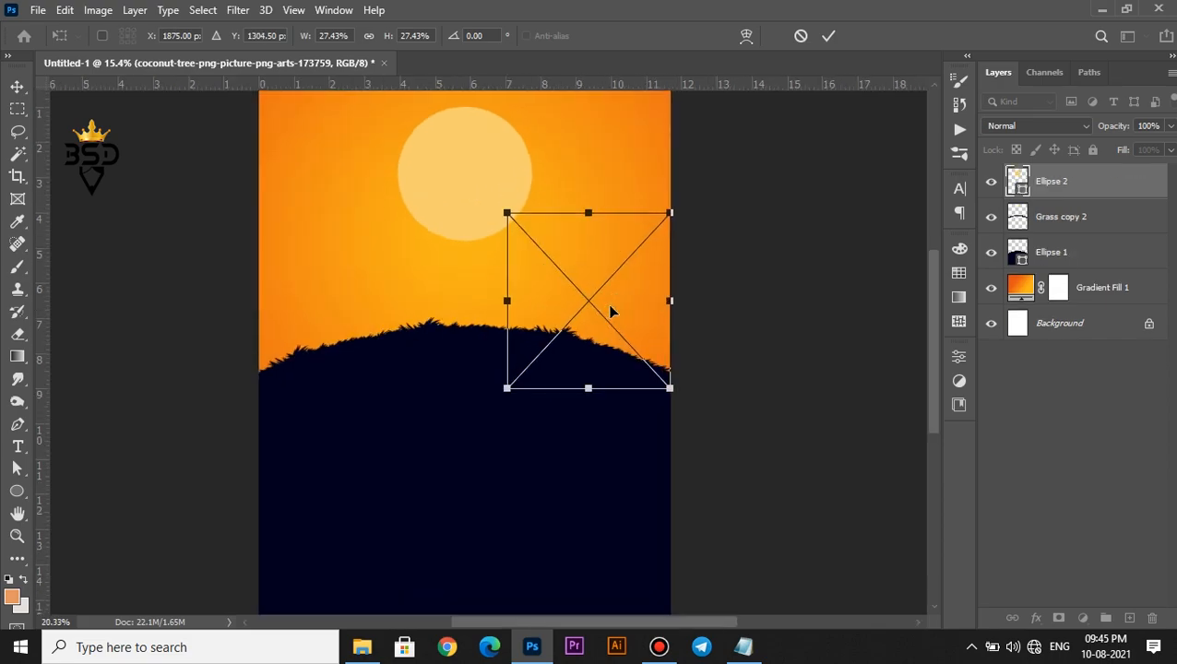
left_click_drag(678, 203, 662, 235)
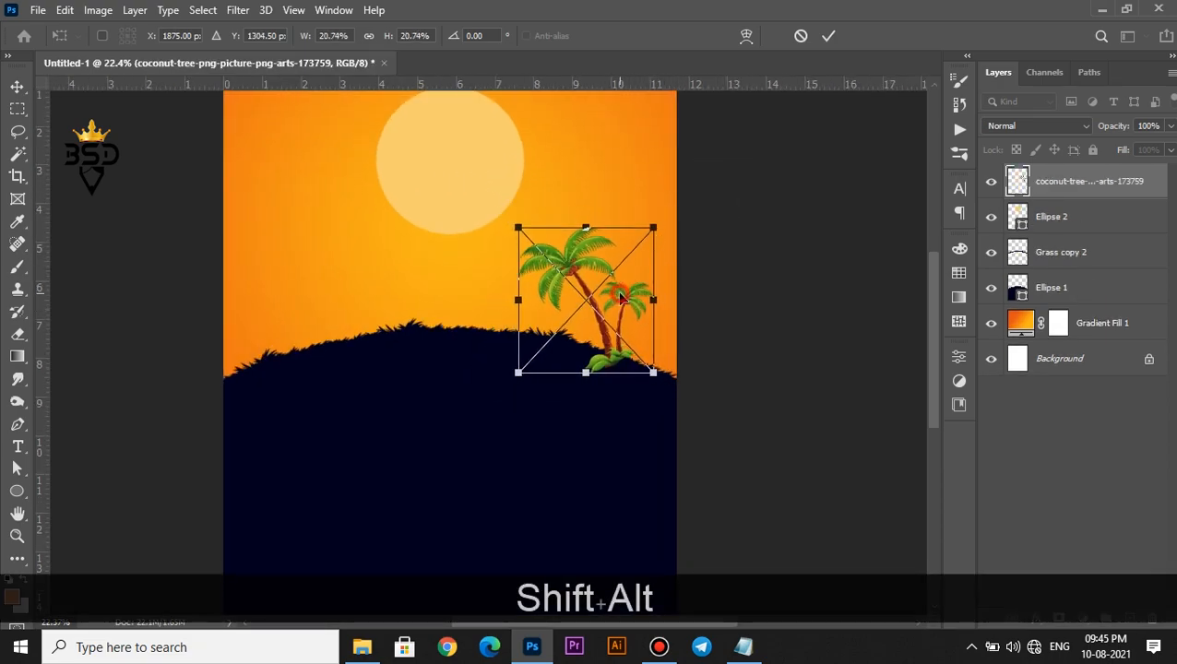
left_click_drag(621, 297, 643, 298)
key("Return")
Move the palms below Grass copy 2 and give them a dark navy Color Overlay
left_click_drag(1037, 217, 1042, 269)
left_click(1037, 617)
left_click(1070, 467)
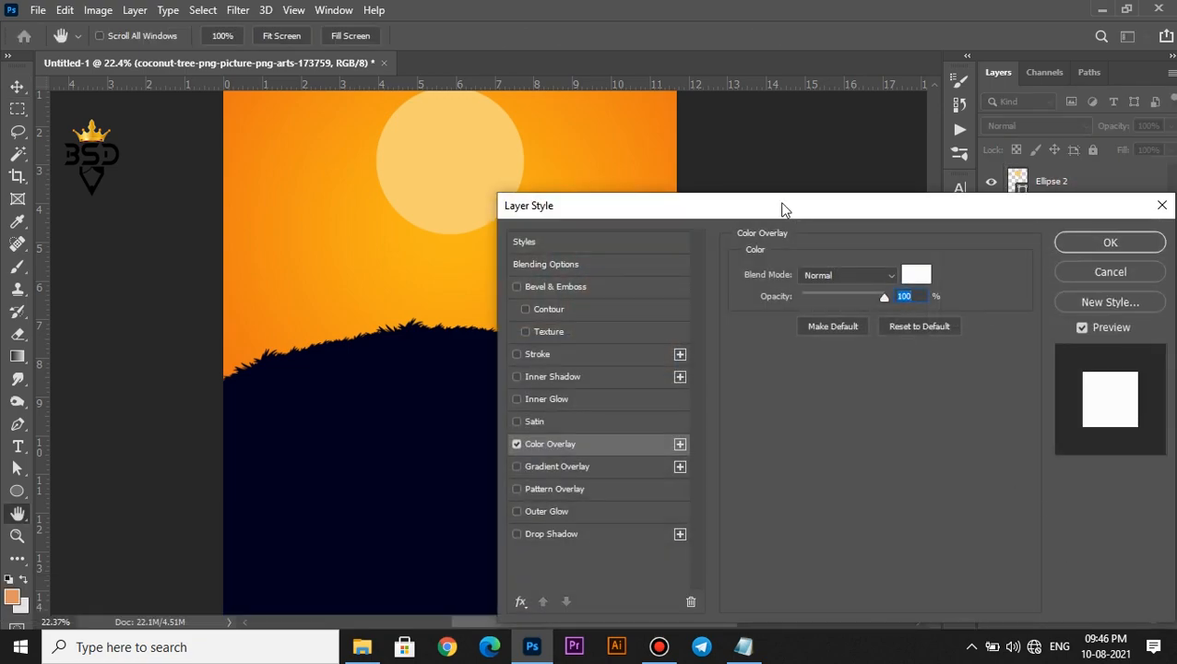
left_click_drag(783, 208, 926, 217)
left_click(1051, 289)
left_click(575, 422)
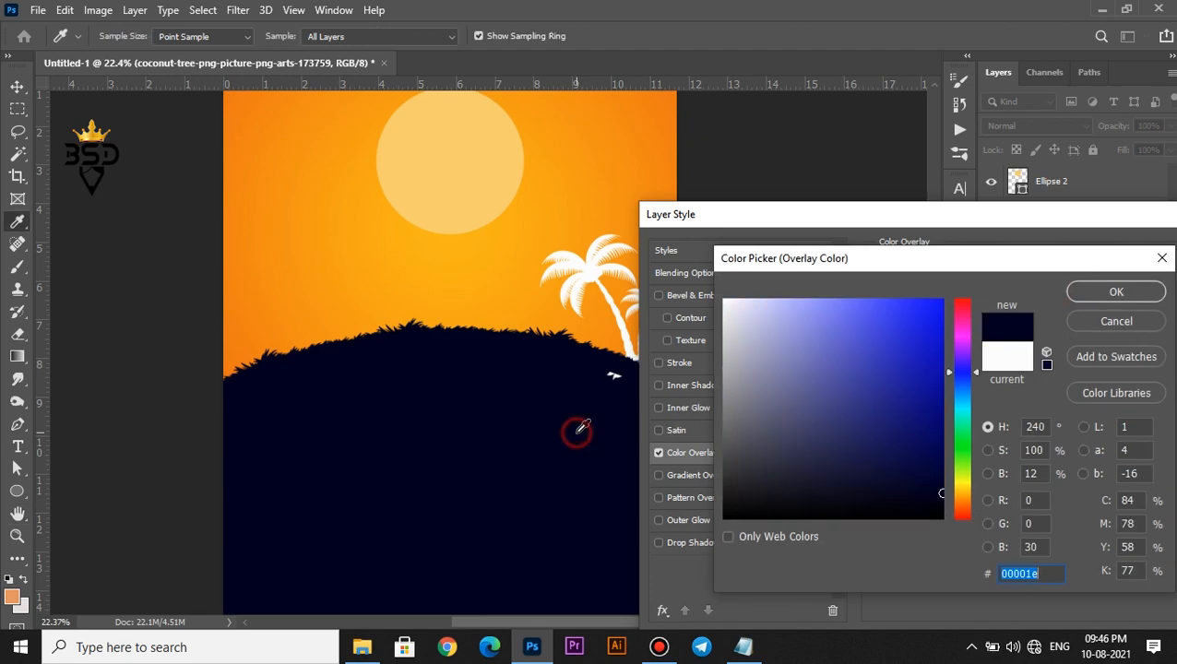
left_click(1071, 291)
left_click_drag(1085, 221, 882, 223)
left_click(1038, 254)
Tilt the palm tree silhouettes slightly and nudge them down-right
scroll(736, 291, "up", 1)
key("ctrl+t")
left_click_drag(771, 286, 775, 299)
left_click_drag(584, 290, 590, 297)
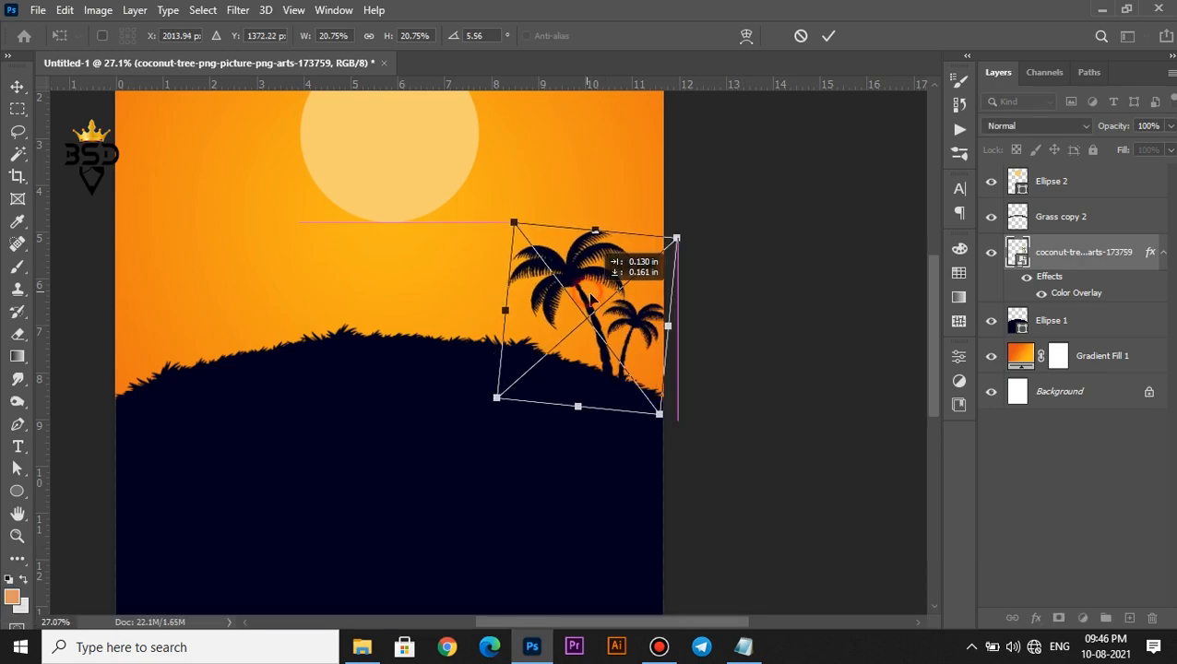
key("Return")
scroll(582, 279, "down", 3)
scroll(582, 278, "up", 1)
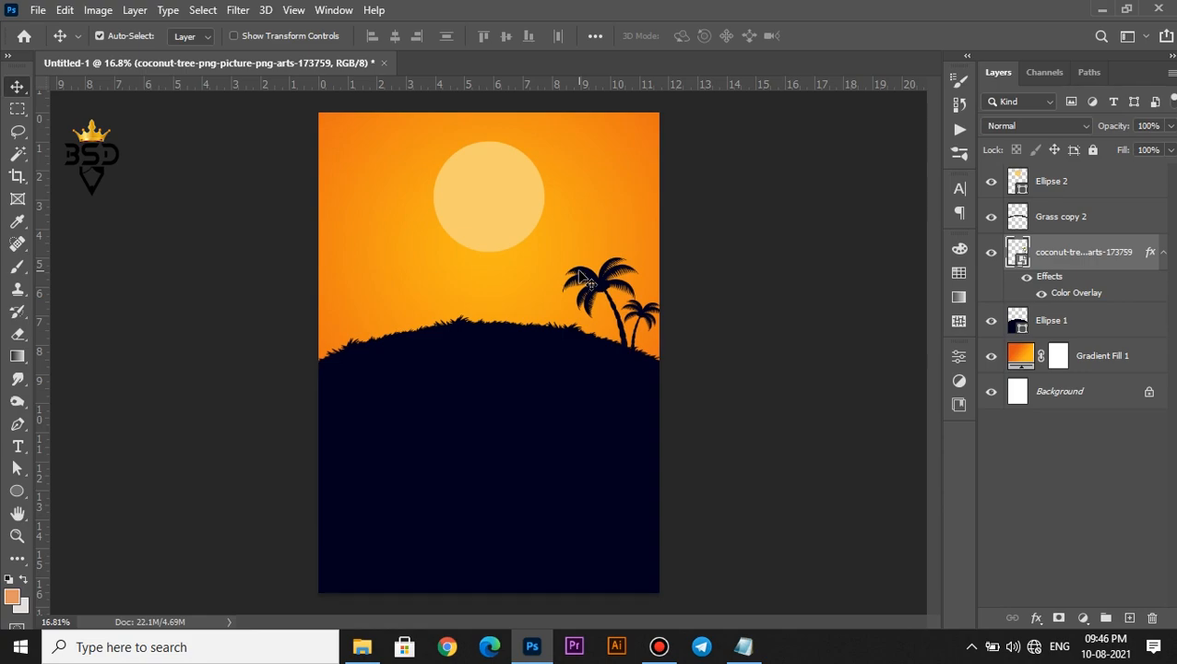
Enlarge the Ellipse 2 sun to about 104% from its centre
scroll(580, 270, "up", 1)
scroll(468, 347, "up", 2)
key("space")
left_click_drag(467, 357, 489, 354)
scroll(488, 355, "down", 2)
right_click(495, 210)
left_click(507, 202)
key("ctrl+t")
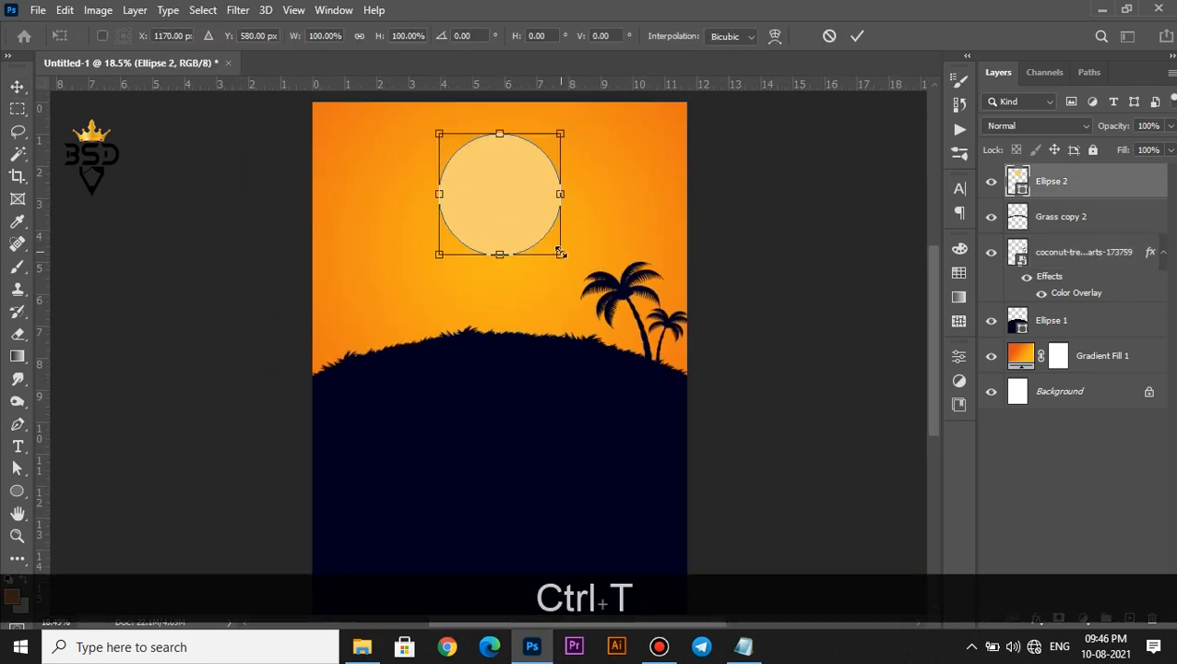
left_click_drag(560, 251, 562, 256)
key("Return")
Lower the hill, grass and palm tree layers together a little
scroll(520, 341, "down", 2)
scroll(594, 241, "up", 1)
scroll(496, 441, "up", 1)
scroll(496, 441, "up", 1)
key("space")
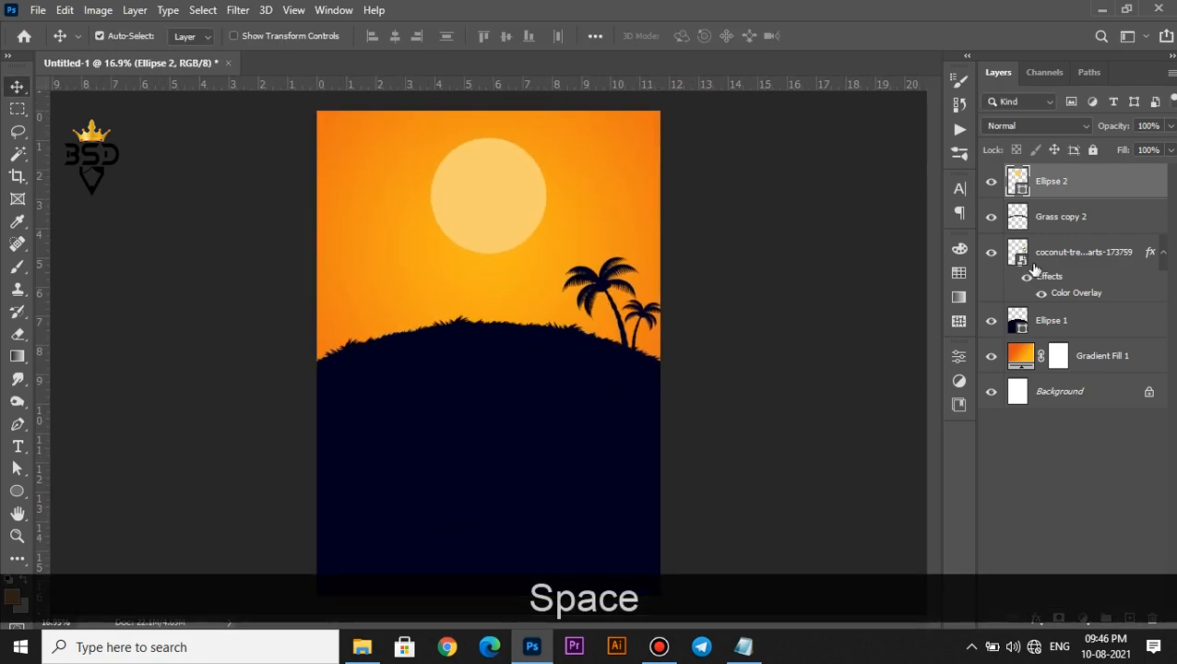
left_click(1052, 320, "shift")
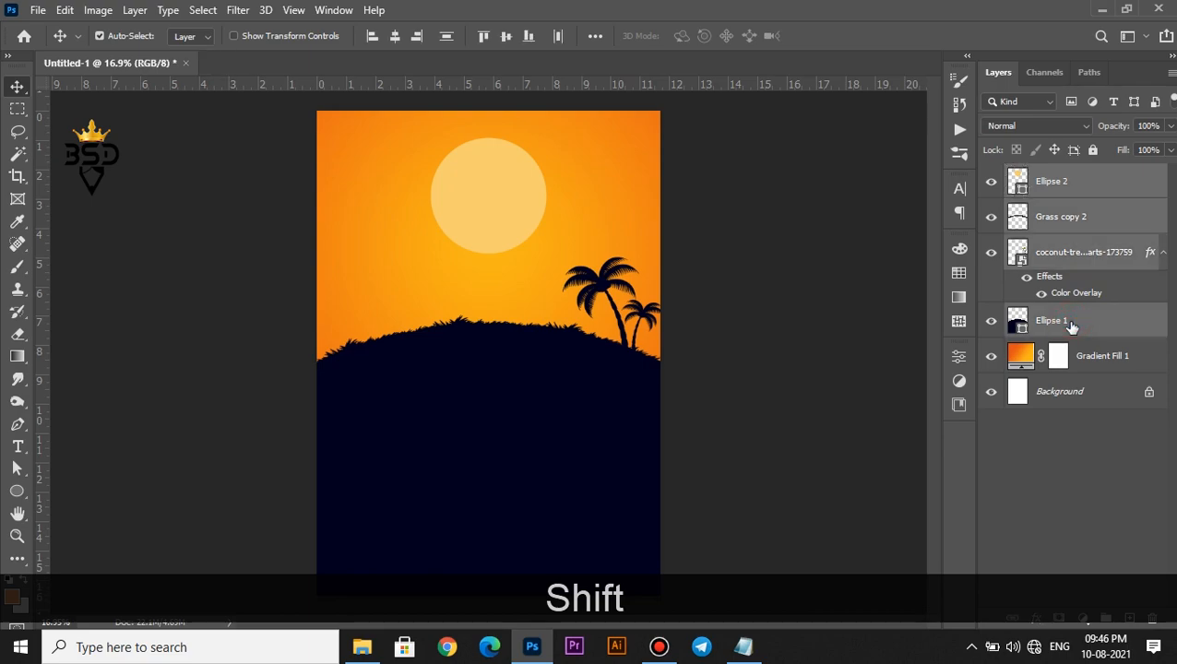
left_click(1048, 184, "ctrl")
key("Down")
key("Down")
key("Down")
key("Down")
key("Down")
key("Down")
key("Down")
key("Down")
key("Down")
key("Down")
key("Down")
key("Down")
key("Down")
key("Down")
key("Down")
key("Down")
key("Down")
left_click_drag(501, 359, 501, 371)
scroll(500, 364, "down", 3)
scroll(499, 360, "up", 2)
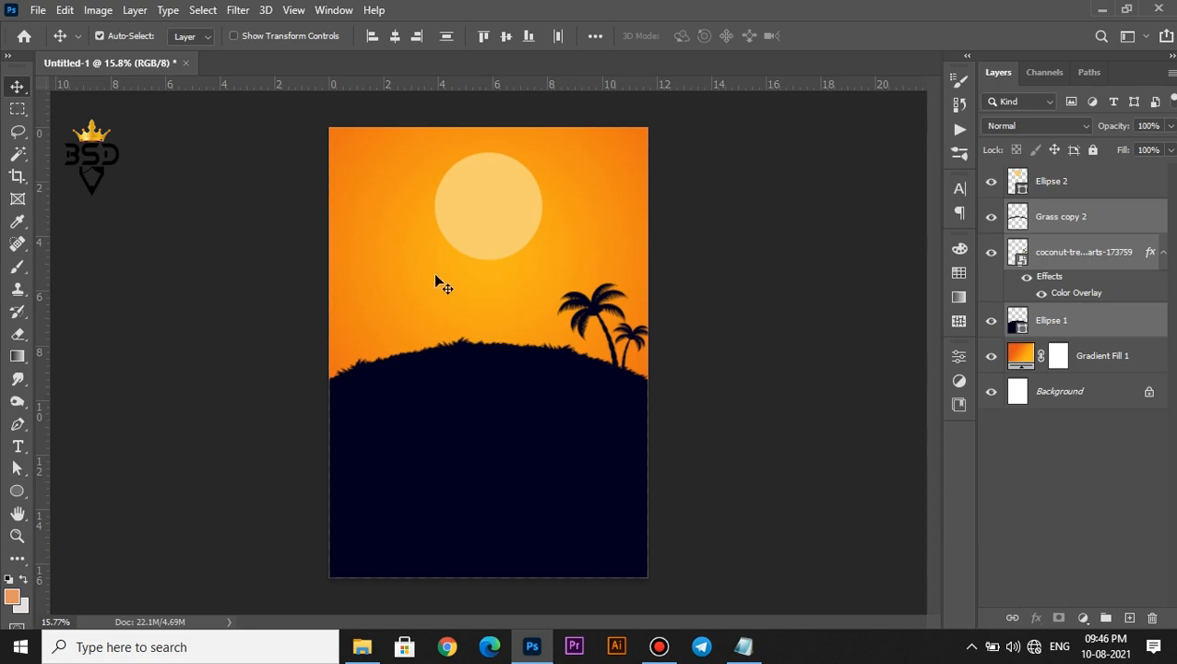
scroll(436, 281, "up", 1)
Bring the elephant image into the poster and place it, tilted and shrunk, on the hilltop
left_click(362, 646)
left_click_drag(373, 138, 495, 286)
left_click_drag(462, 240, 410, 325)
scroll(431, 294, "up", 4)
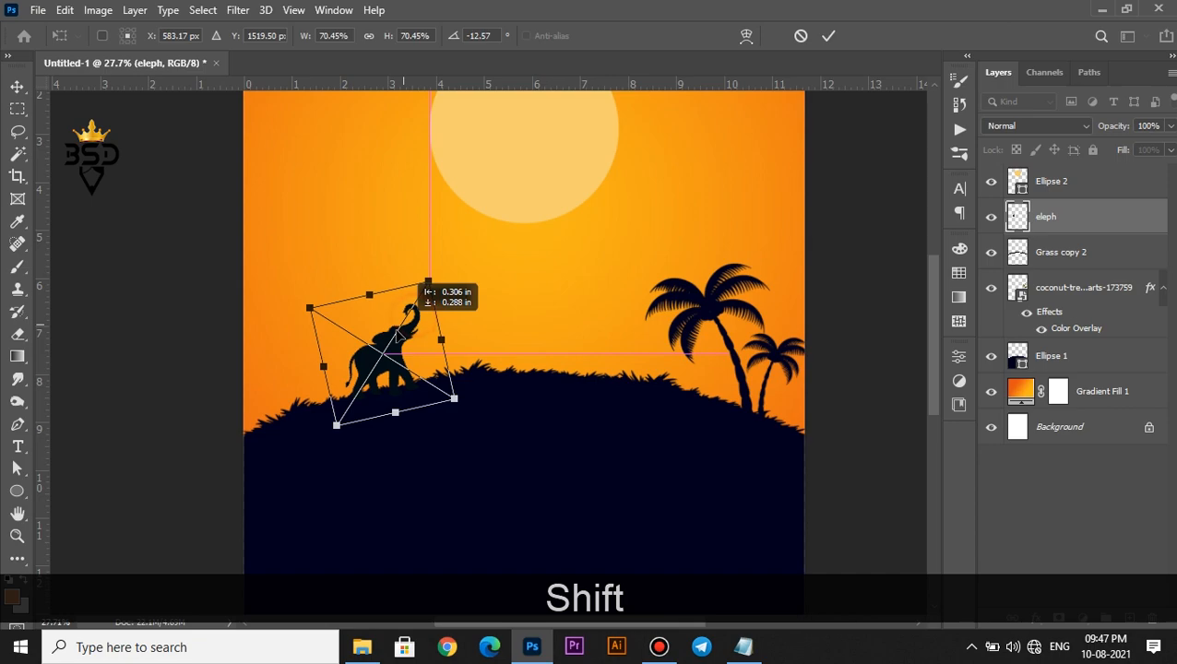
left_click_drag(427, 279, 407, 306)
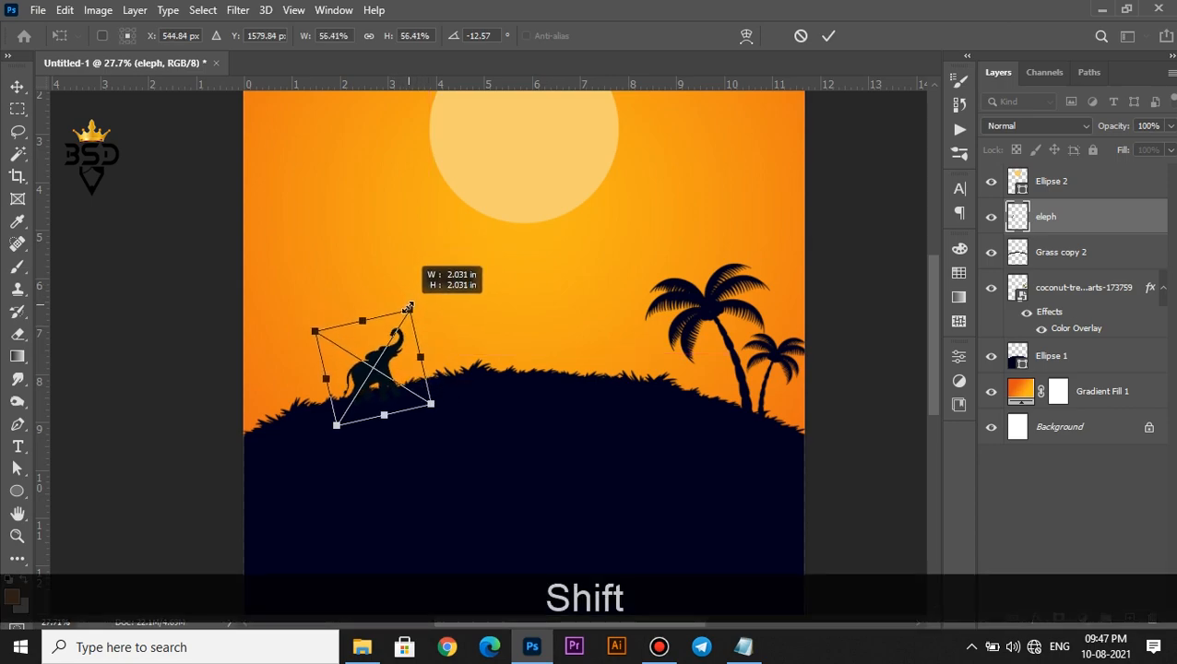
left_click_drag(391, 364, 381, 353)
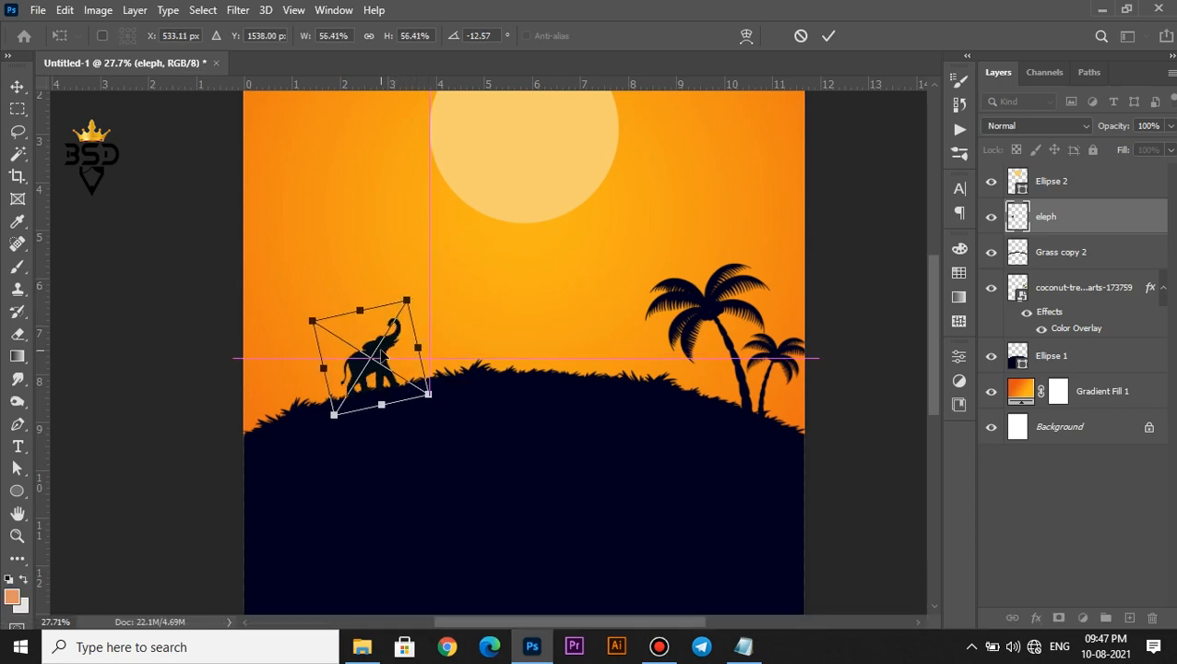
key("Return")
key("Down")
key("Down")
key("Down")
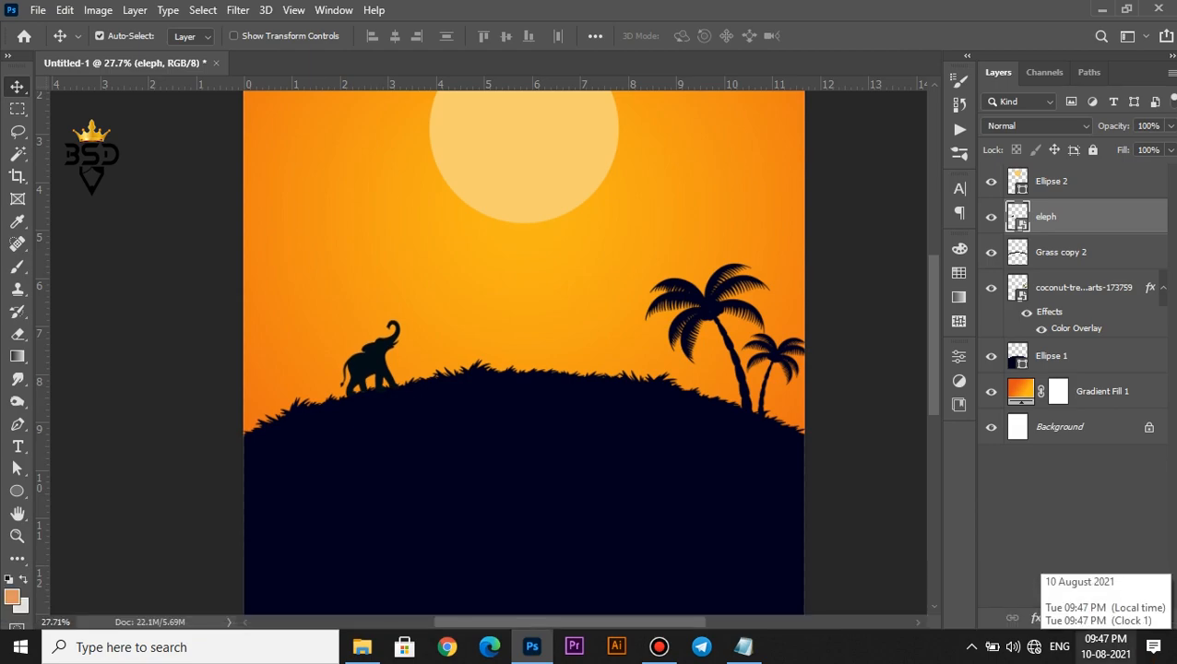
Select the eleph layer and shrink the elephant a little more
left_click_drag(662, 300, 657, 341)
scroll(400, 434, "up", 3)
right_click(347, 388)
left_click(364, 401)
key("ctrl+t")
left_click_drag(403, 315, 389, 330)
key("Return")
Give the elephant a dark navy Color Overlay like the palm trees
scroll(396, 342, "down", 2)
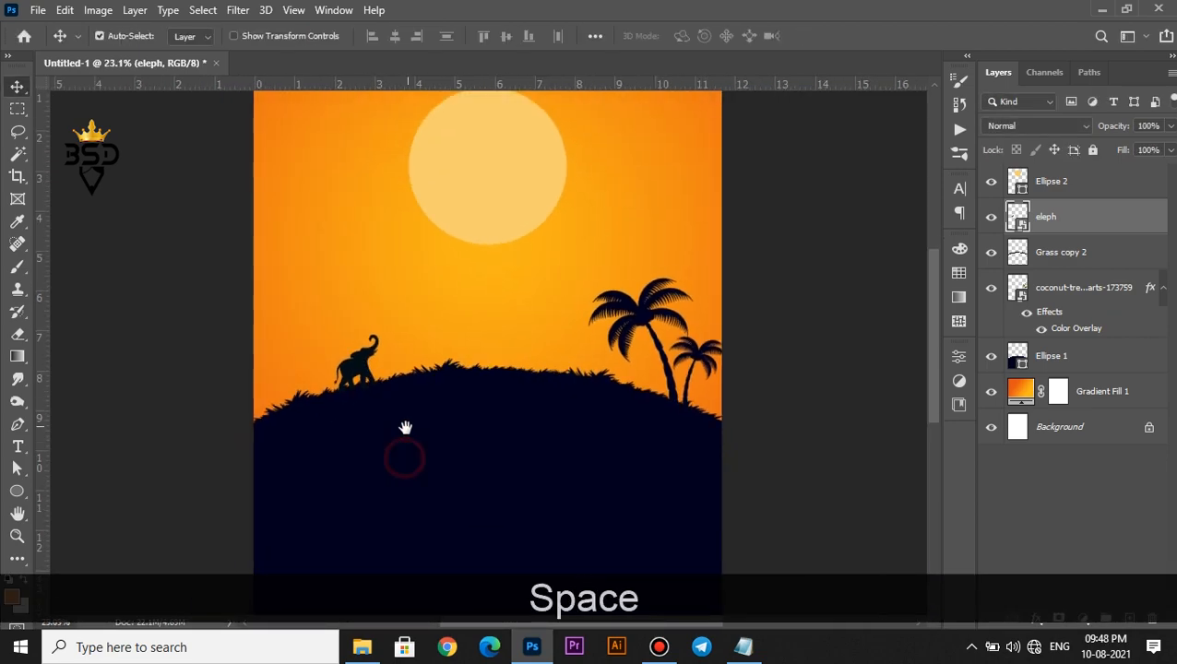
left_click(1035, 617)
left_click(1062, 558)
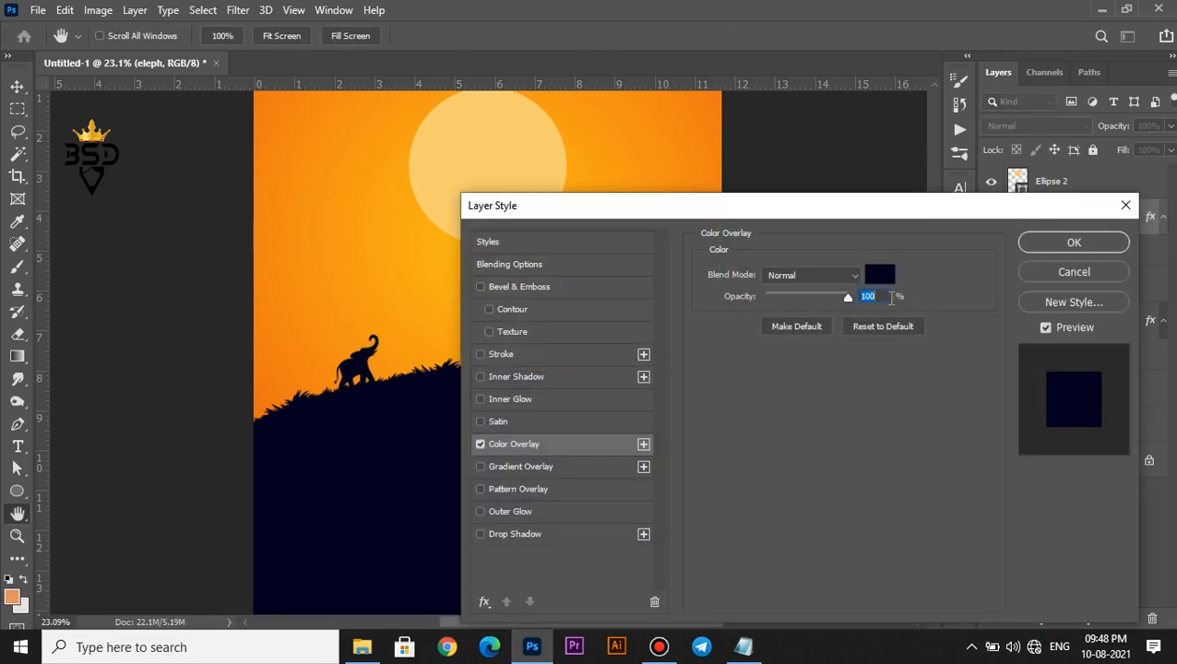
left_click(1056, 240)
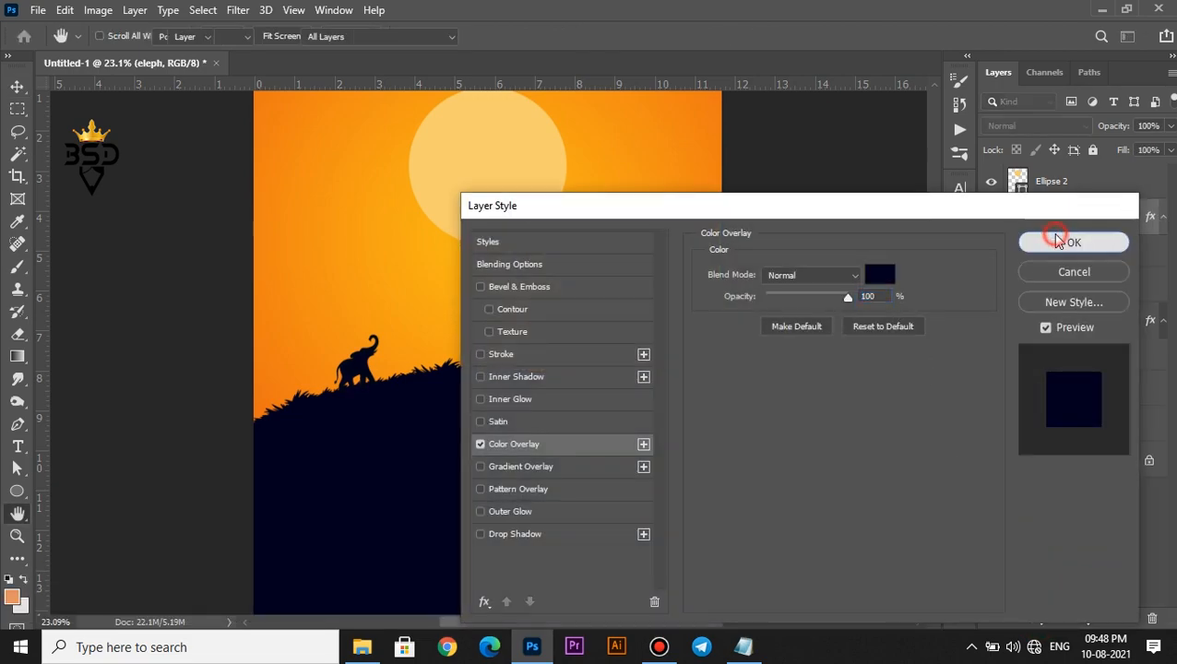
Drag the onam-festival Kathakali dancer image from the asset folder onto the poster
scroll(358, 339, "down", 2)
left_click(363, 649)
left_click(655, 140)
left_click_drag(669, 161, 483, 341)
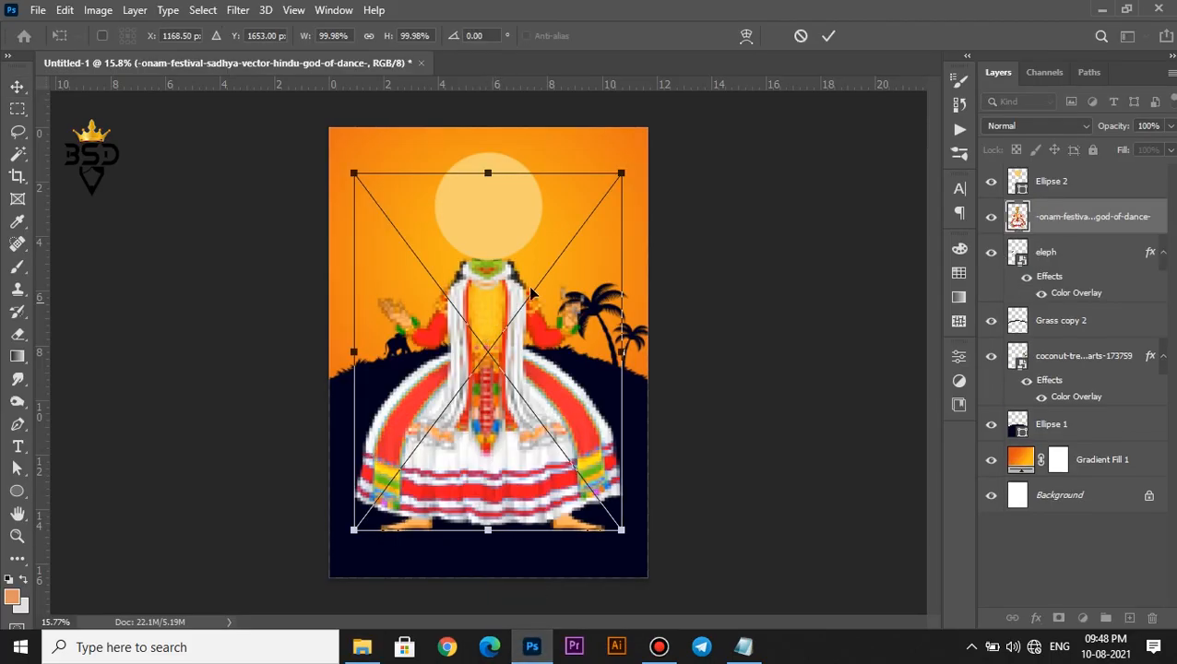
Commit the dancer image and stack it below the hill, with the Ellipse 2 sun behind it
left_click(828, 36)
left_click_drag(1070, 217, 1067, 441)
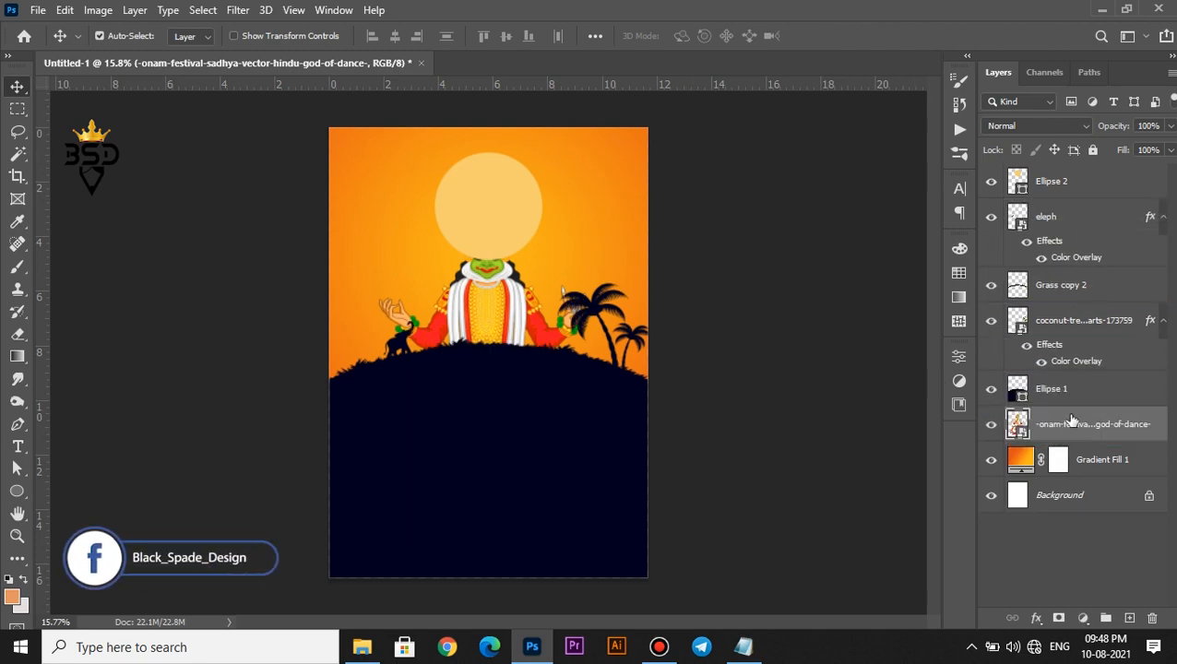
scroll(473, 264, "up", 1)
left_click_drag(1048, 196, 1048, 433)
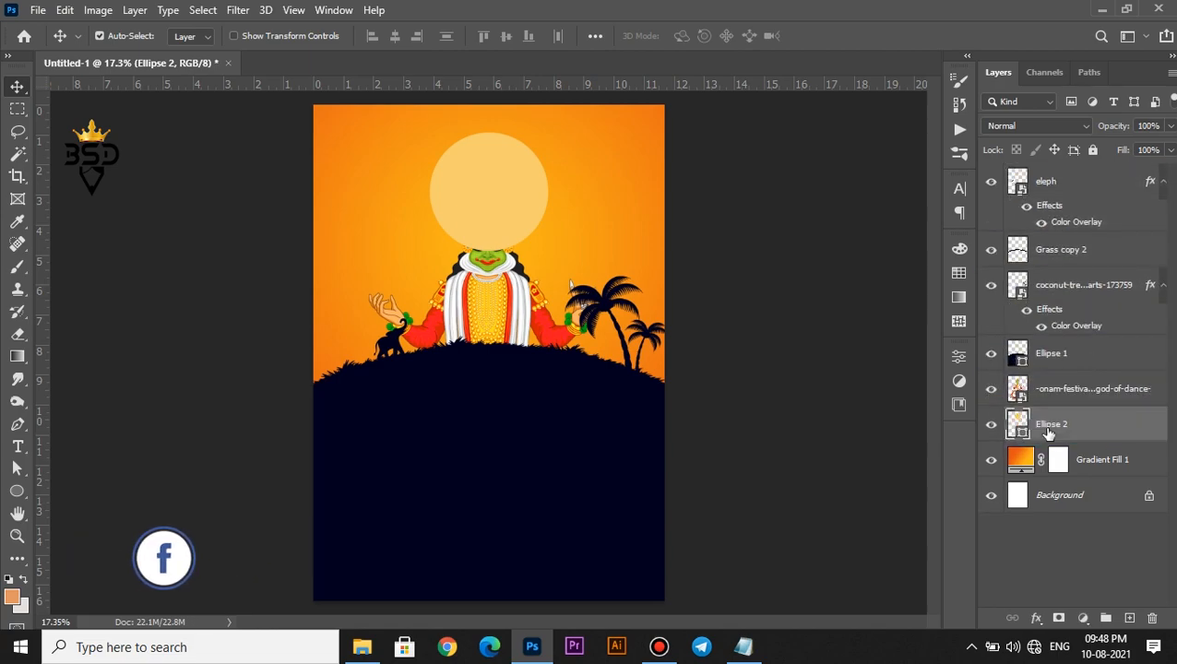
scroll(511, 177, "up", 2)
Move the dancer upward and enlarge it slightly from its centre
left_click(1061, 392)
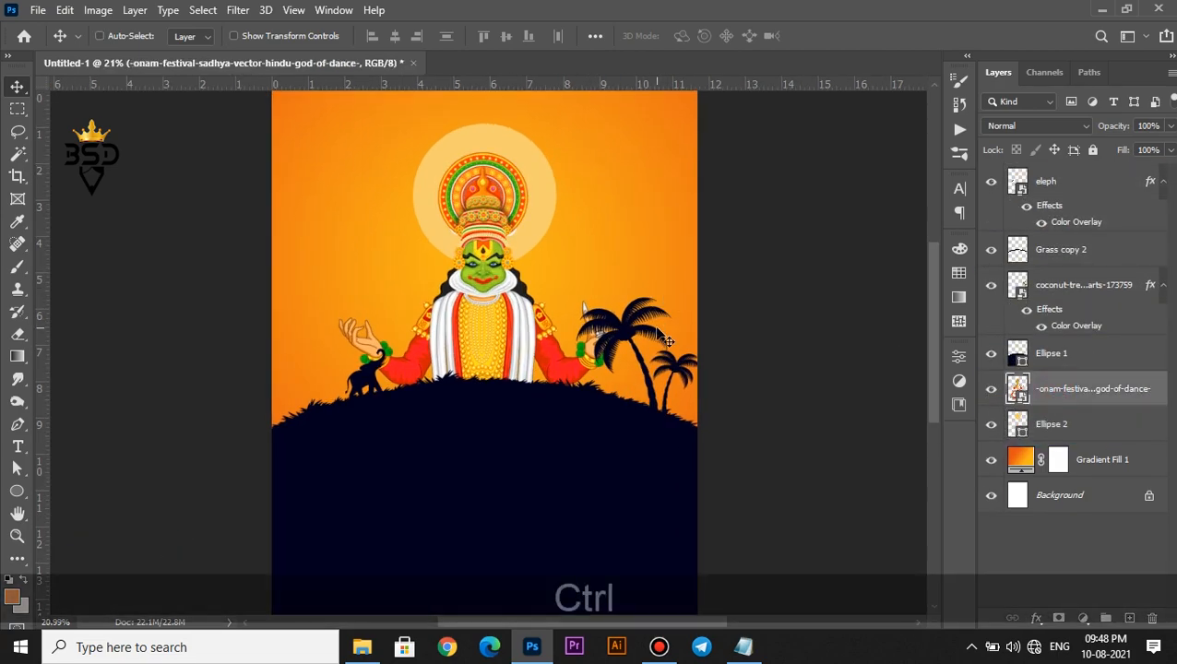
key("ctrl+t")
scroll(531, 253, "down", 1)
left_click_drag(513, 302, 514, 263)
left_click_drag(640, 515, 644, 520)
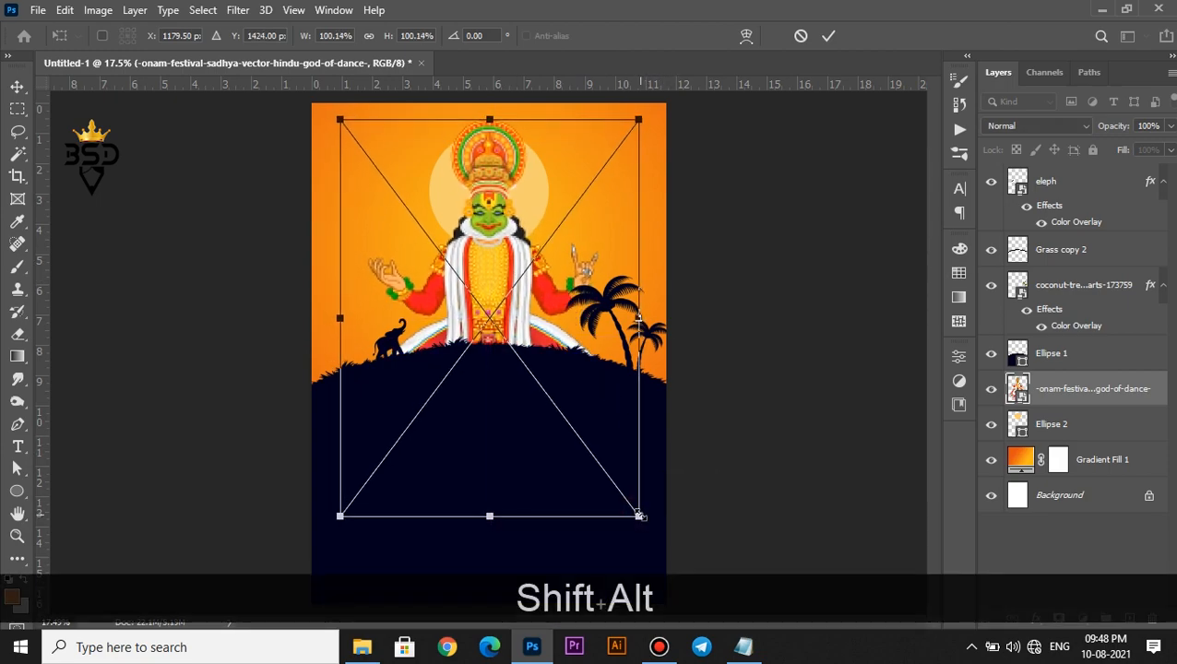
key("Return")
key("space")
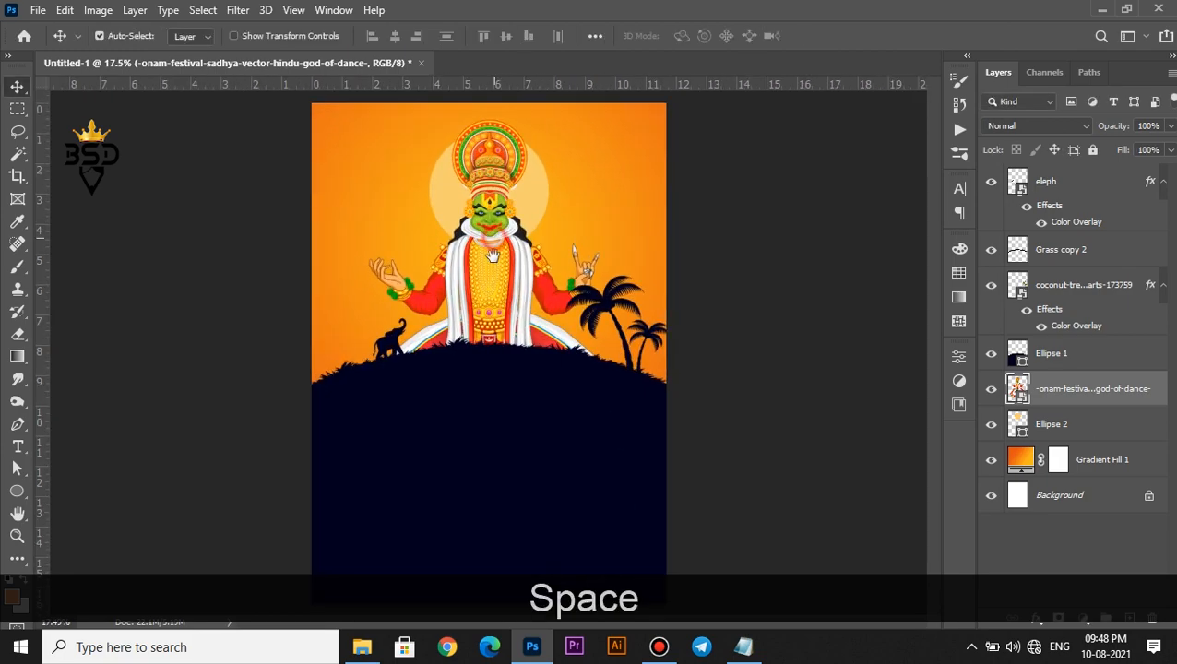
scroll(519, 286, "up", 3)
key("space")
left_click_drag(475, 202, 522, 266)
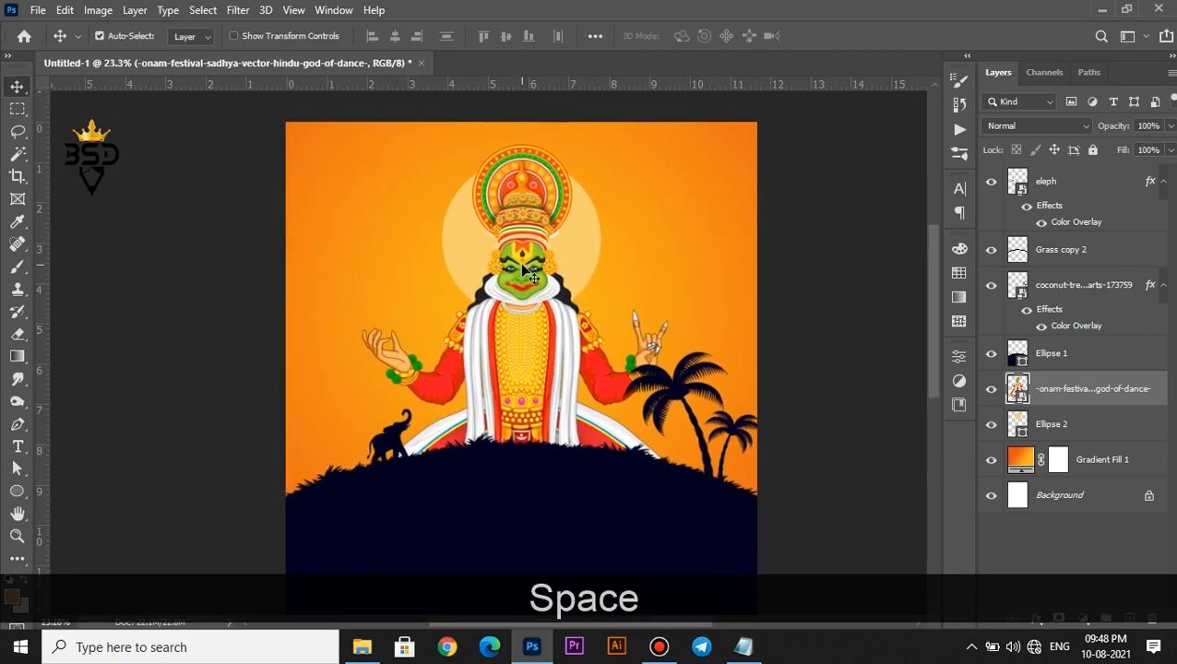
Add a Gradient Map clipped to the onam layer, starting from a dark blue preset
left_click(1086, 618)
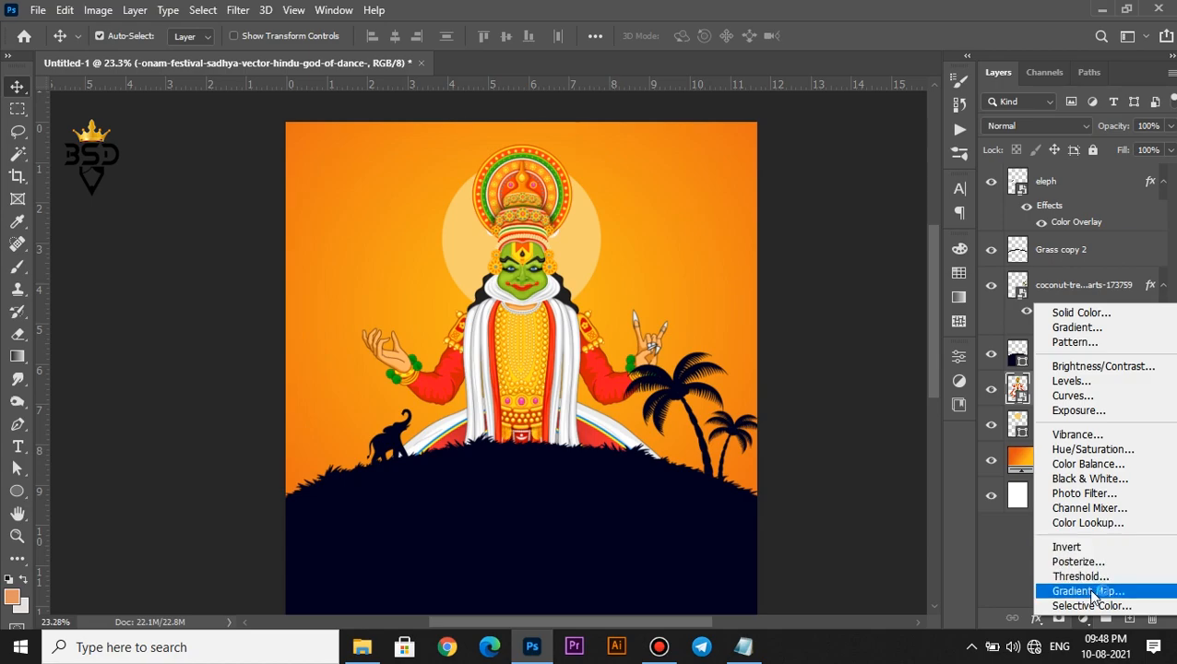
left_click(1070, 595)
left_click(810, 604)
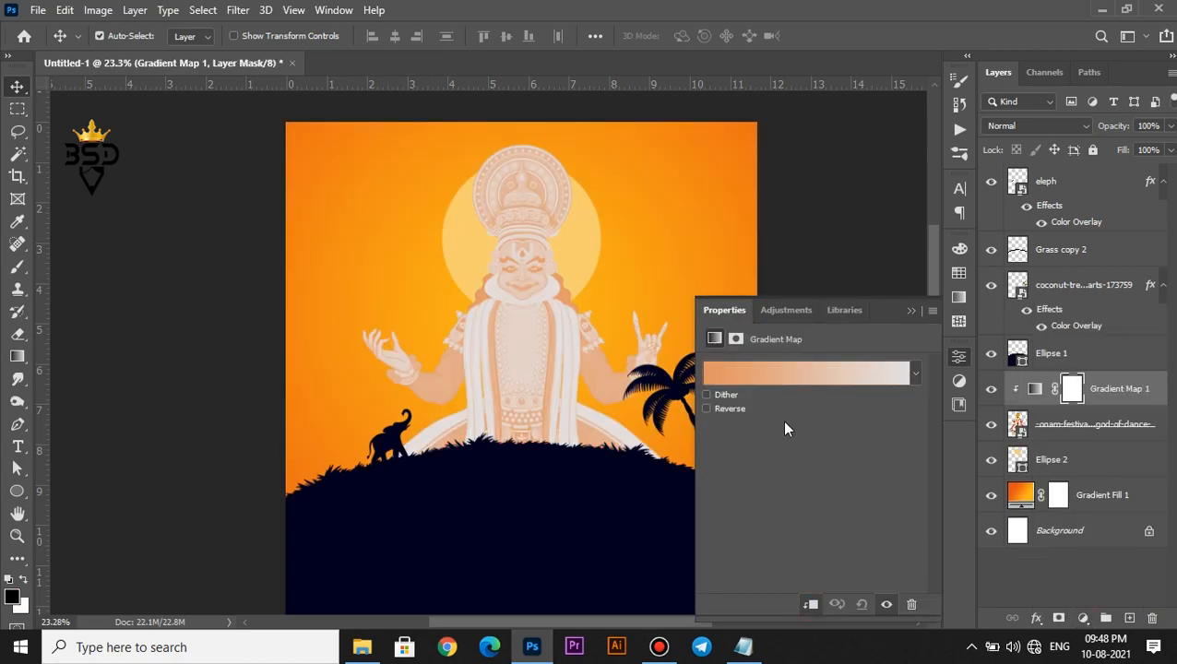
left_click(781, 382)
scroll(867, 286, "down", 2)
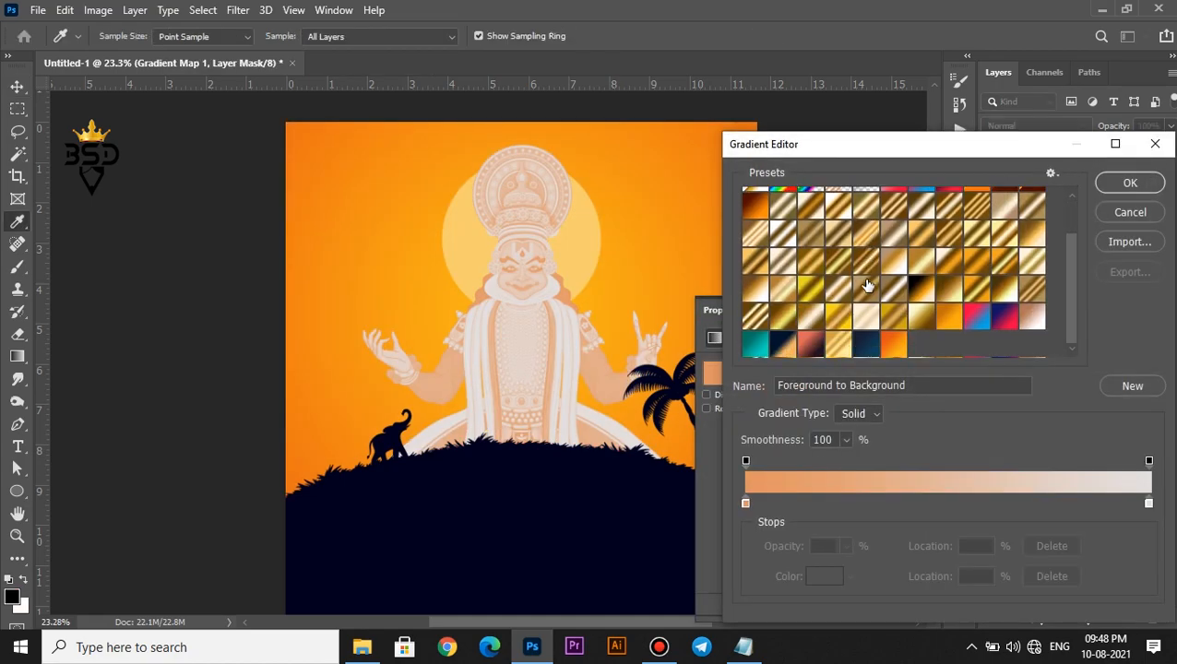
left_click(868, 347)
Set the gradient's left colour stop to deep navy 01032d
left_click(747, 503)
left_click(823, 577)
left_click(583, 510)
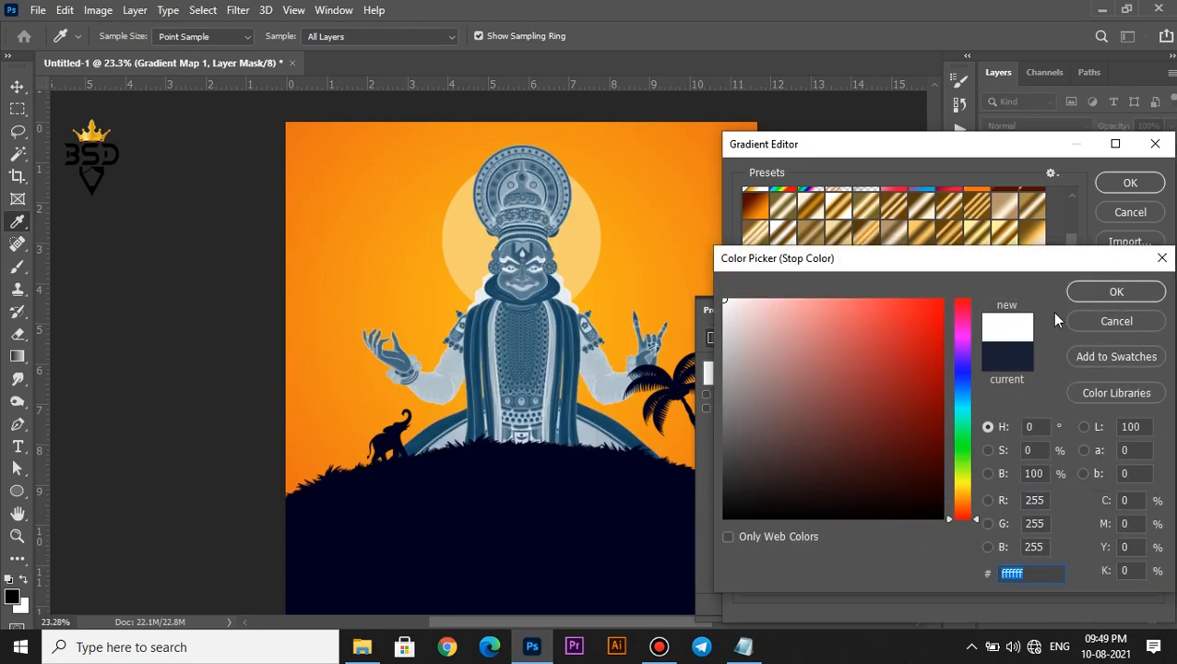
left_click(1089, 291)
left_click(824, 577)
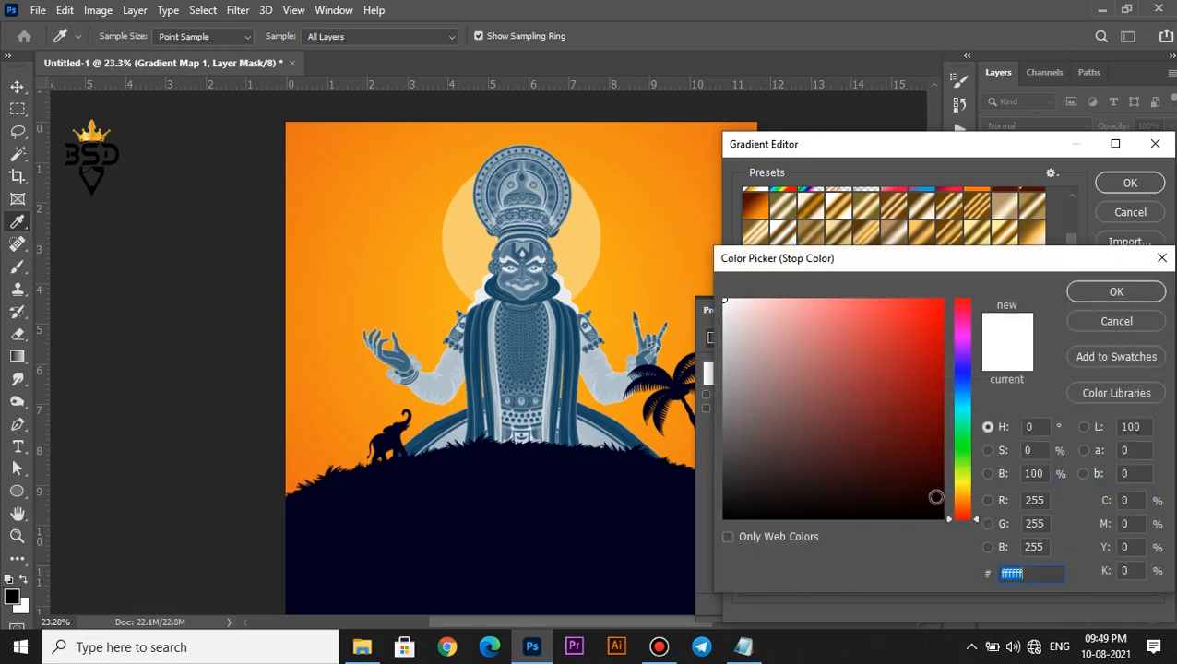
left_click(962, 375)
left_click(935, 477)
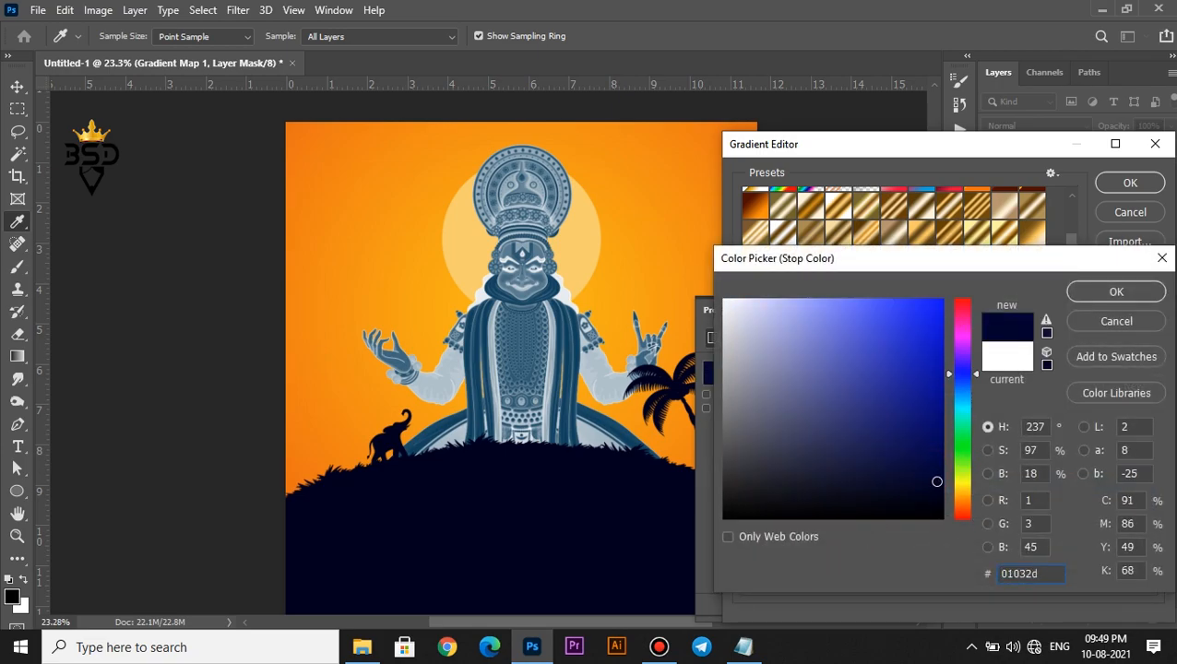
left_click(1116, 292)
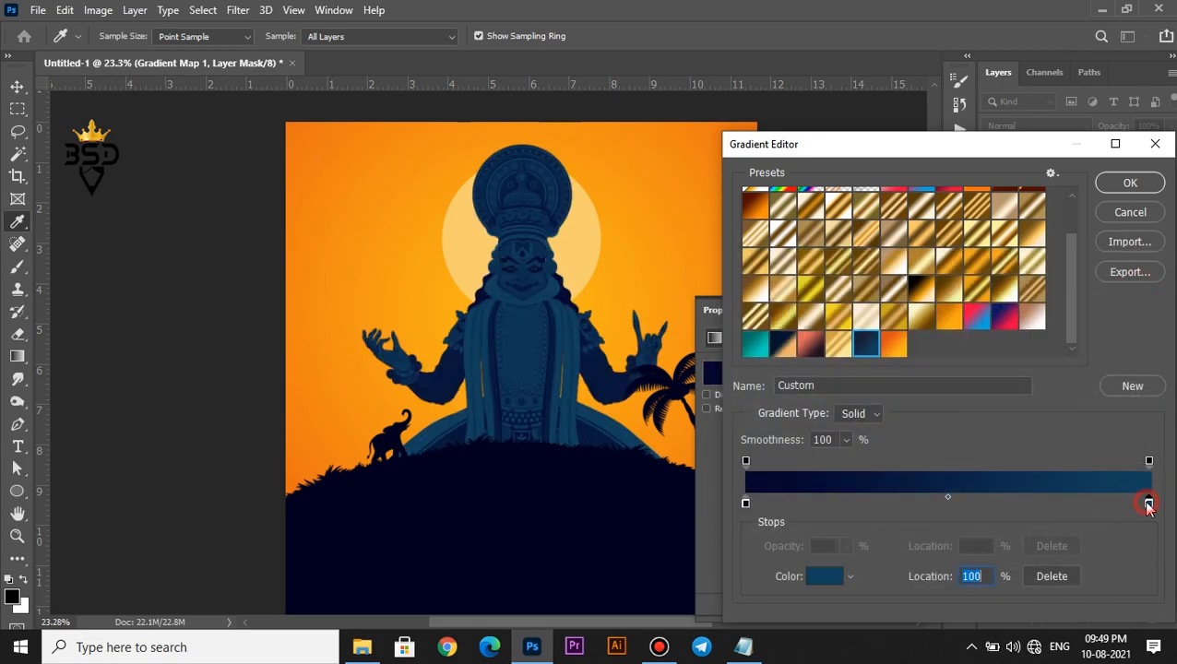
Set the right colour stop to rich gold and confirm the navy-to-gold gradient
left_click(834, 581)
left_click_drag(963, 480, 962, 494)
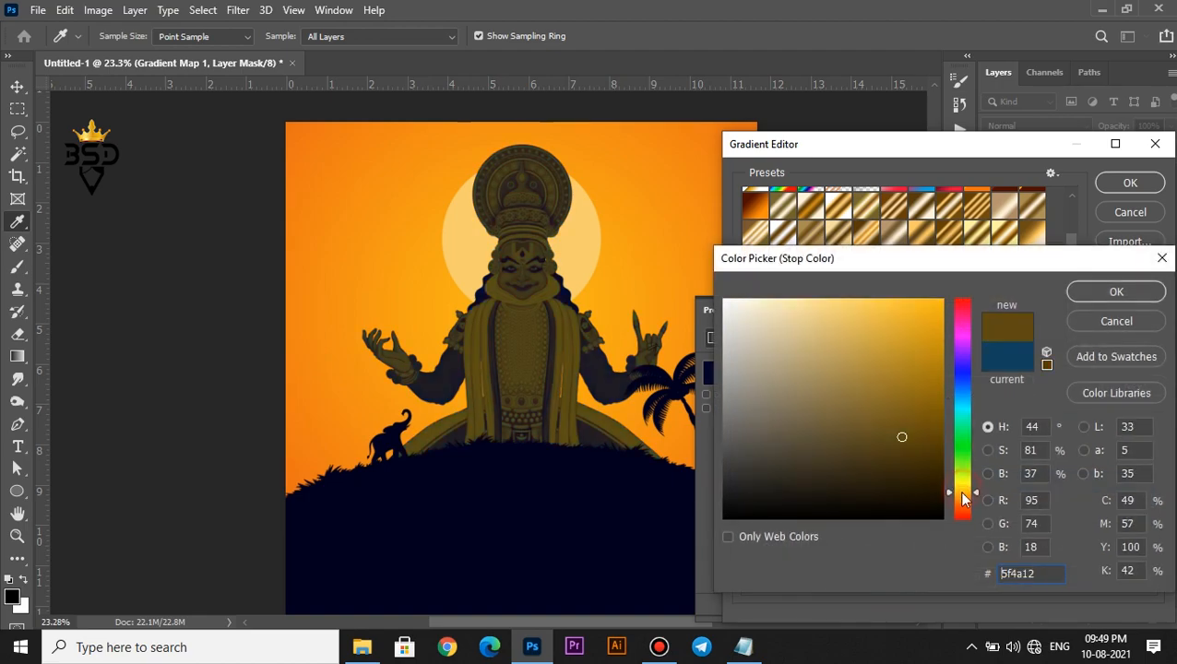
left_click_drag(915, 379, 929, 313)
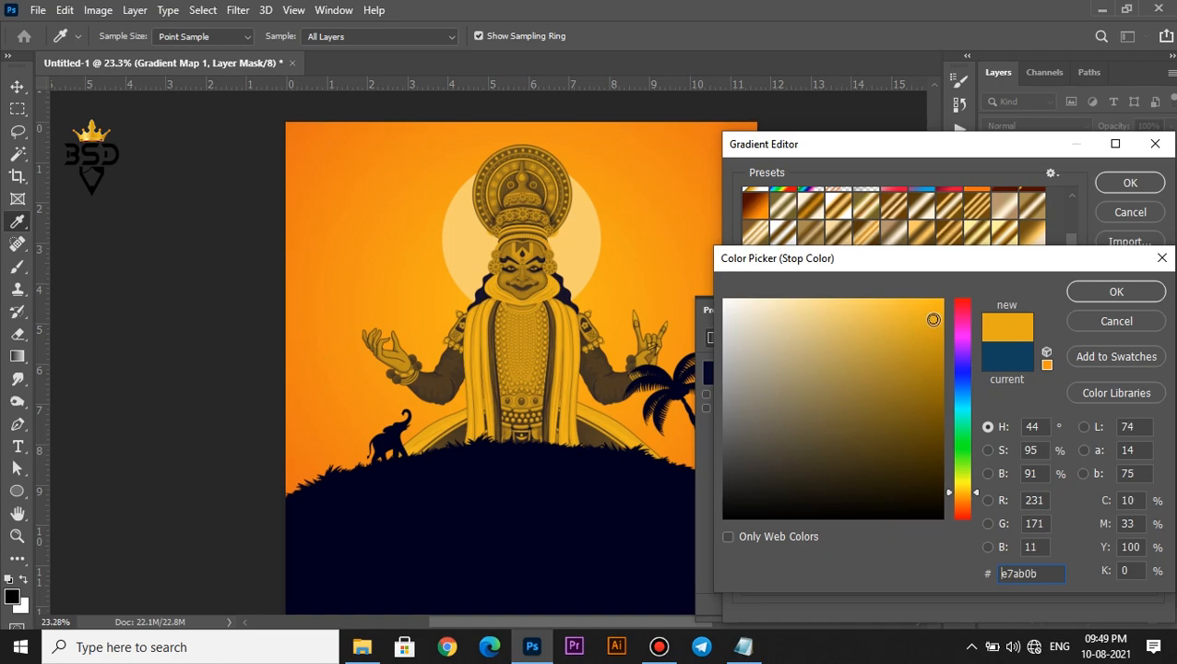
left_click(1088, 294)
left_click(1130, 183)
Keep the original gradient direction and collapse the Gradient Map properties
left_click(729, 409)
left_click(728, 409)
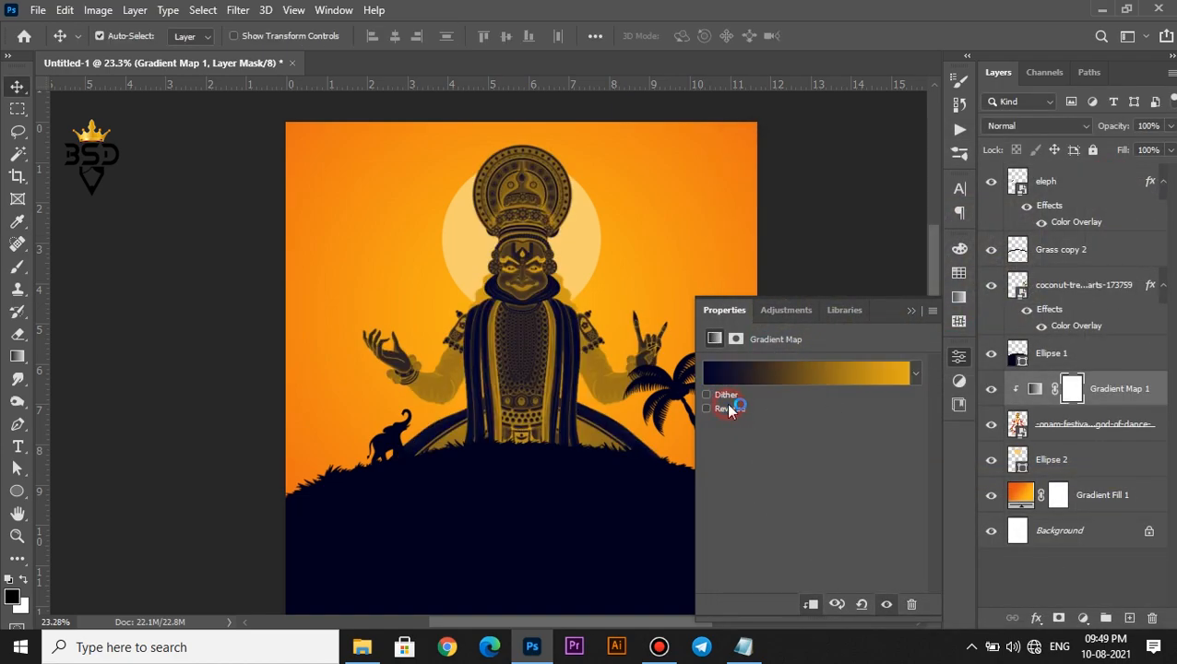
left_click(914, 313)
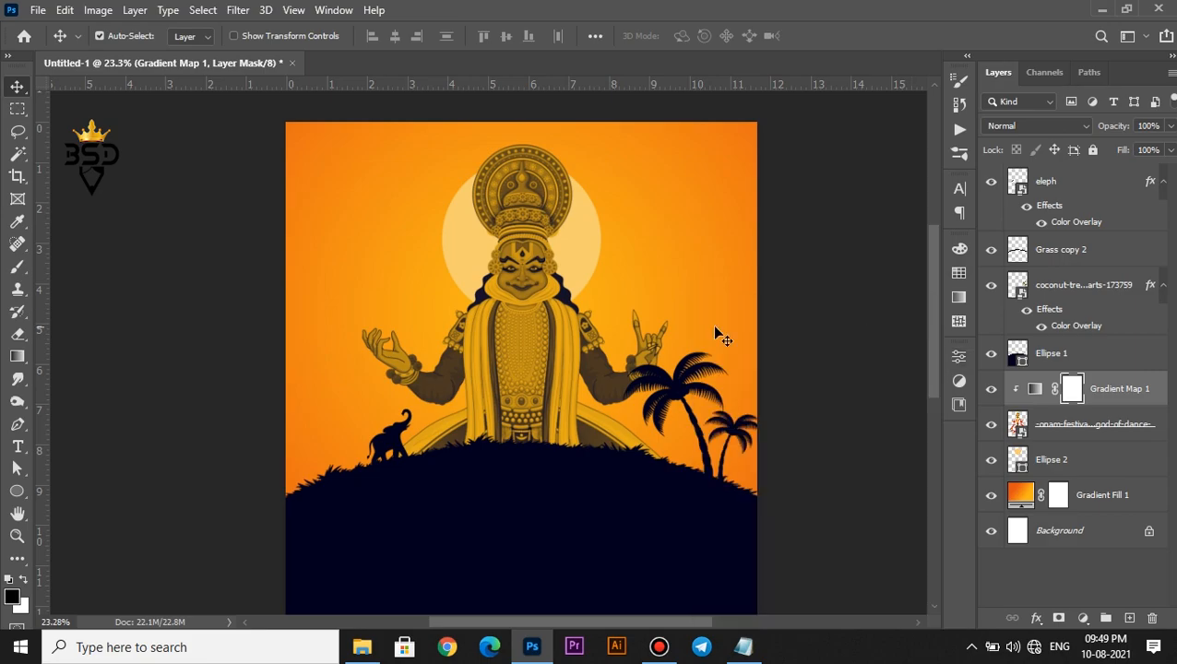
scroll(666, 326, "down", 3)
scroll(527, 334, "up", 3)
key("space")
left_click_drag(512, 233, 590, 365)
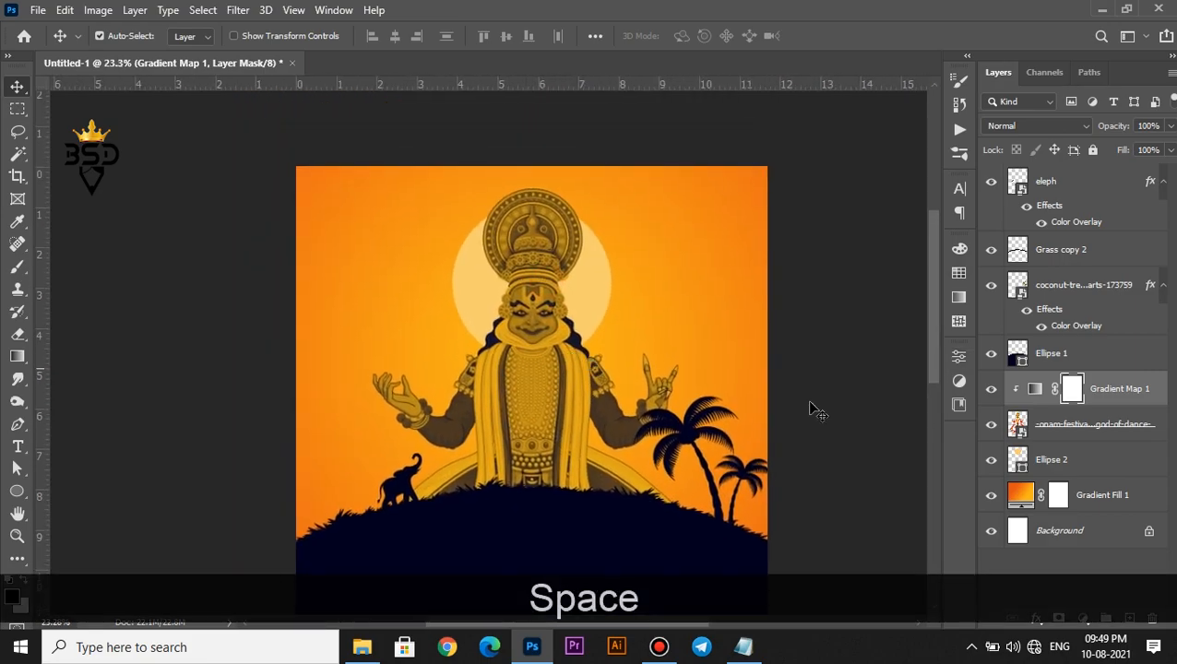
Add a clipped Curves 1 layer on the onam dancer, pulling black and white points inward
left_click(1037, 426)
left_click(1083, 617)
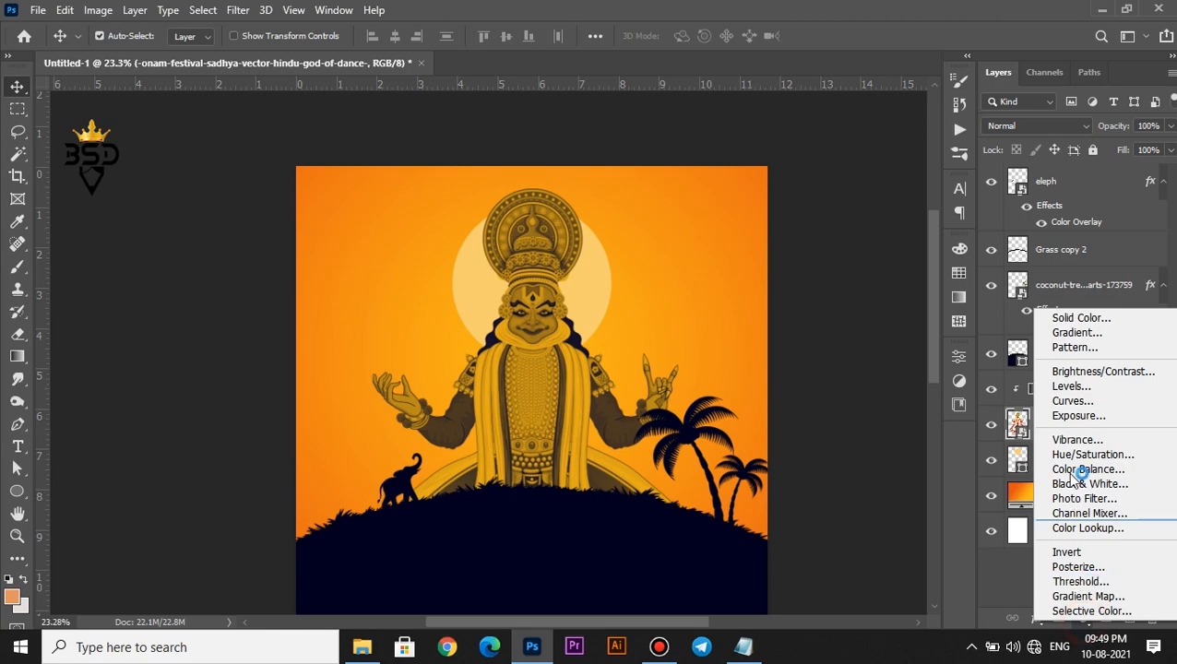
left_click(1072, 401)
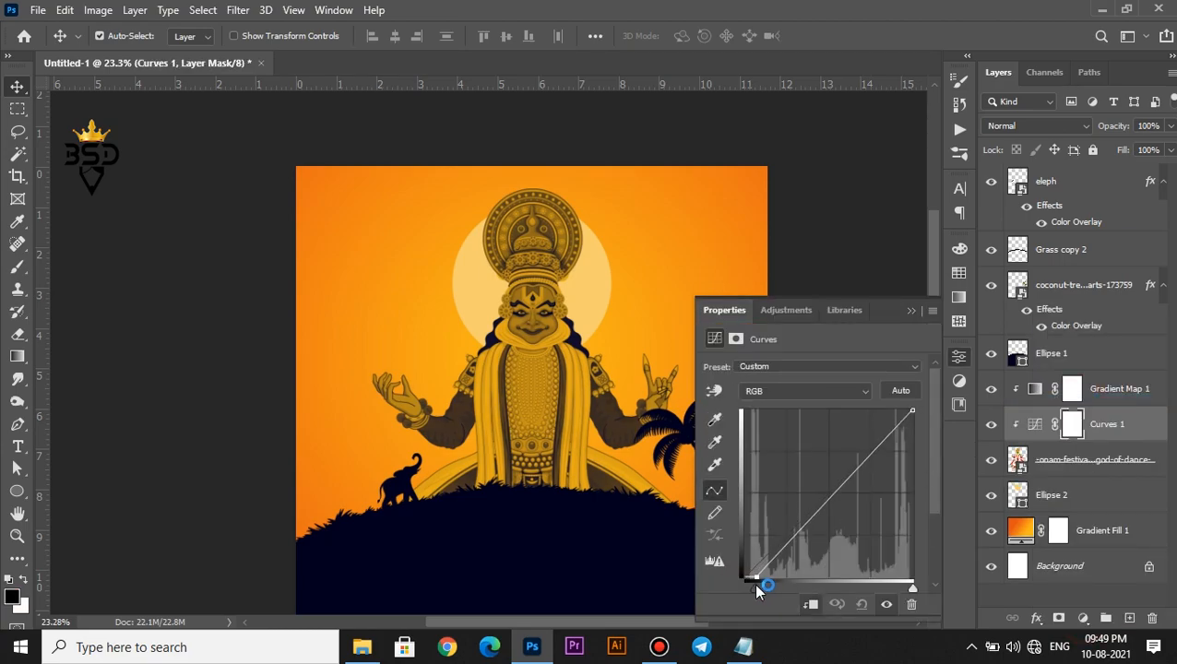
mouse_move(910, 587)
left_mouse_down()
mouse_move(891, 583)
mouse_move(903, 584)
left_mouse_up()
left_click_drag(758, 589, 763, 586)
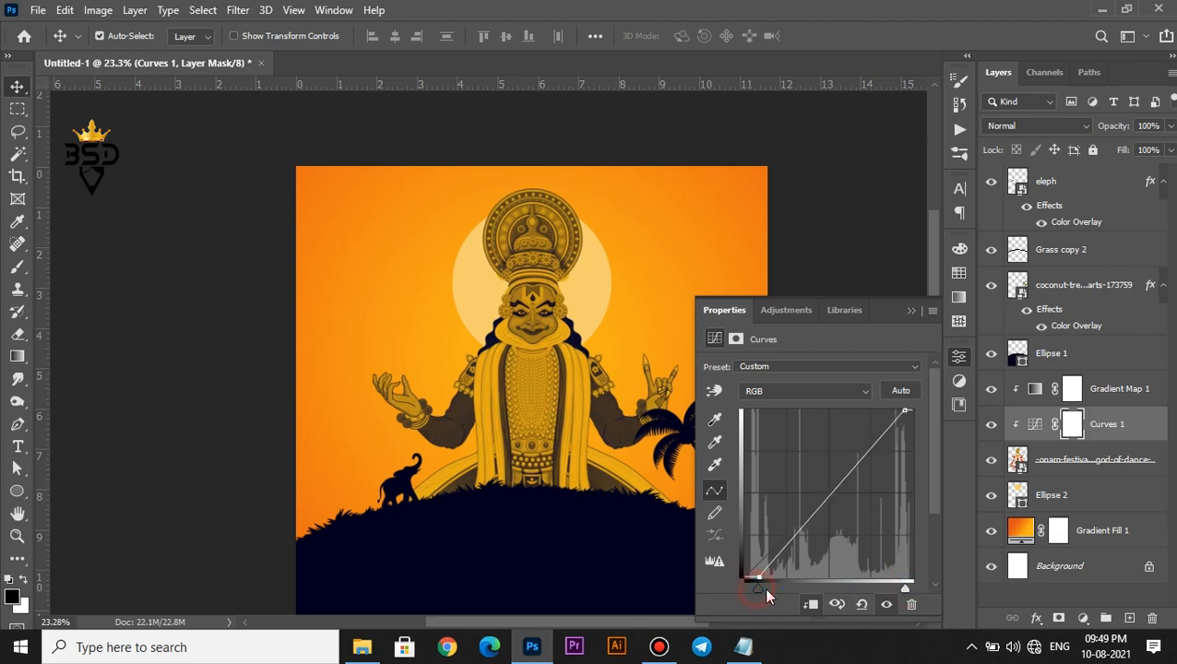
left_click(912, 311)
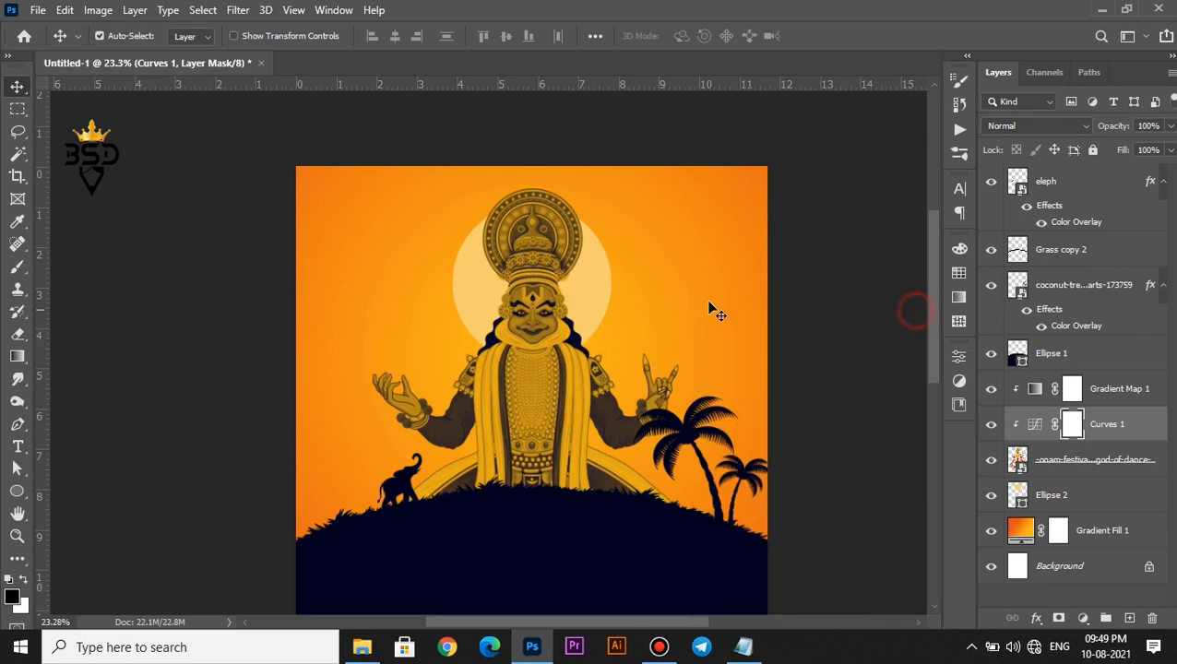
scroll(535, 306, "down", 3)
scroll(509, 309, "up", 3)
key("space")
left_click_drag(492, 220, 522, 275)
left_click(1033, 459)
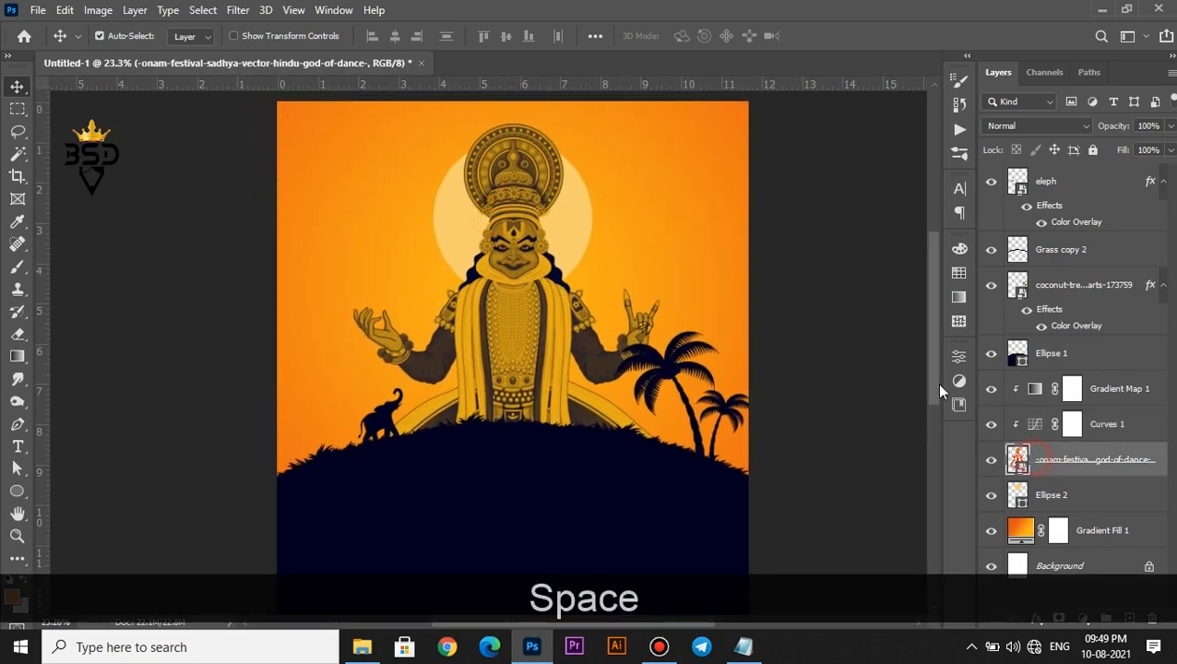
key("ctrl+l")
left_click_drag(452, 90, 646, 281)
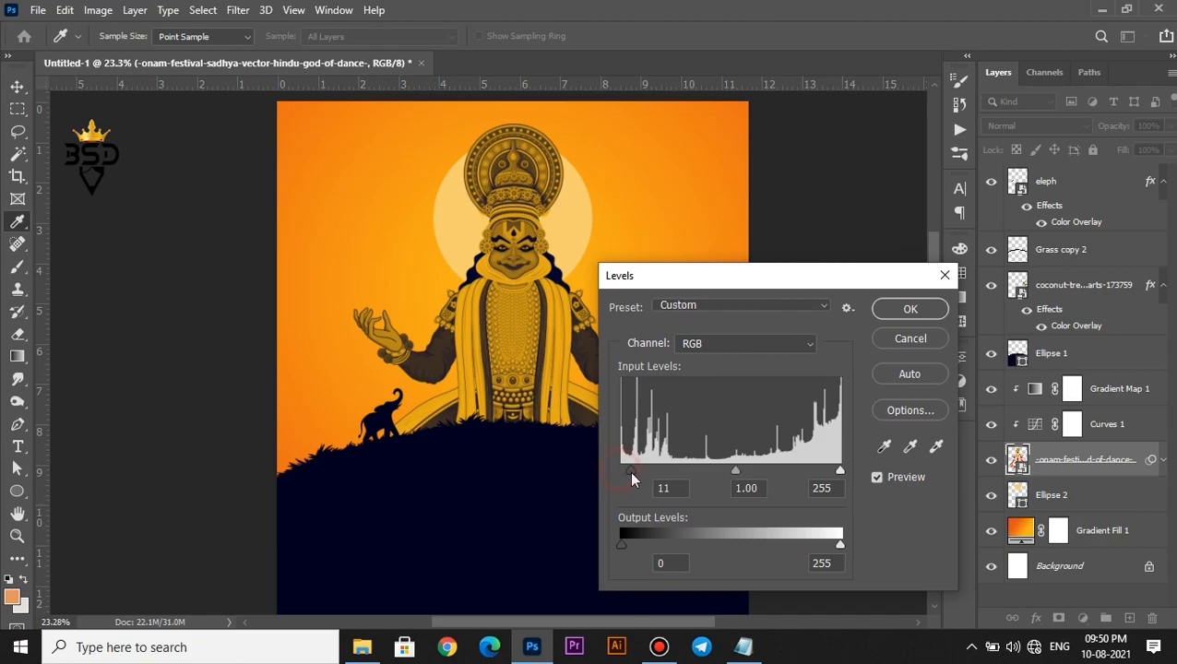
left_click_drag(626, 475, 634, 477)
left_click(921, 311)
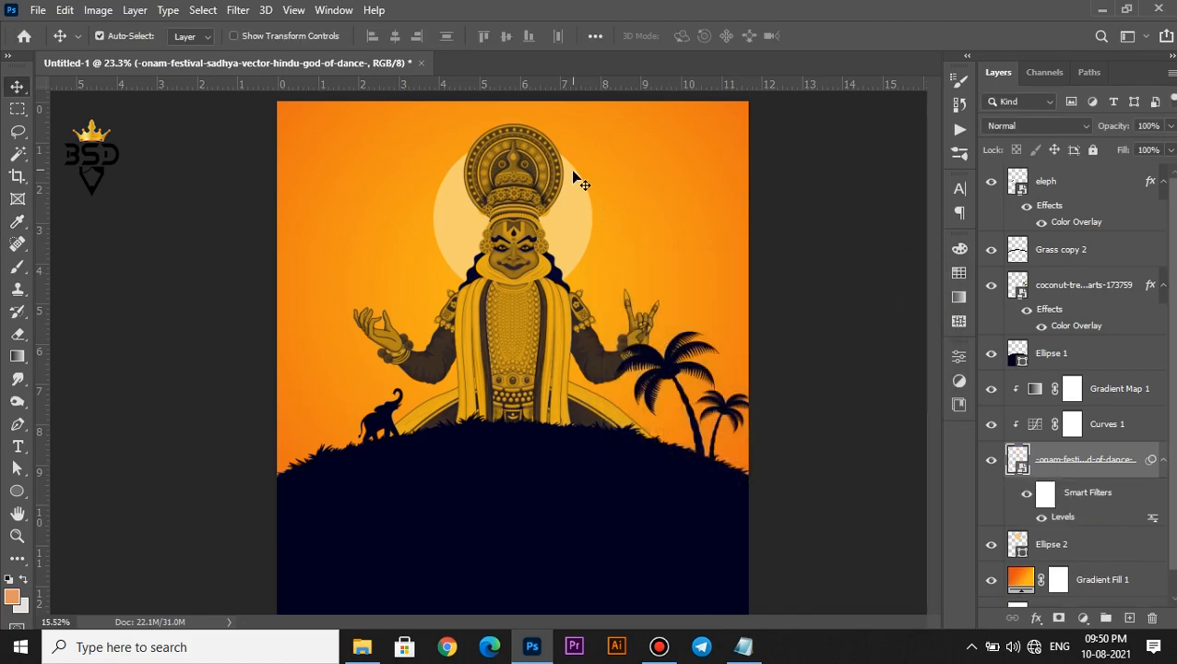
scroll(551, 216, "down", 1)
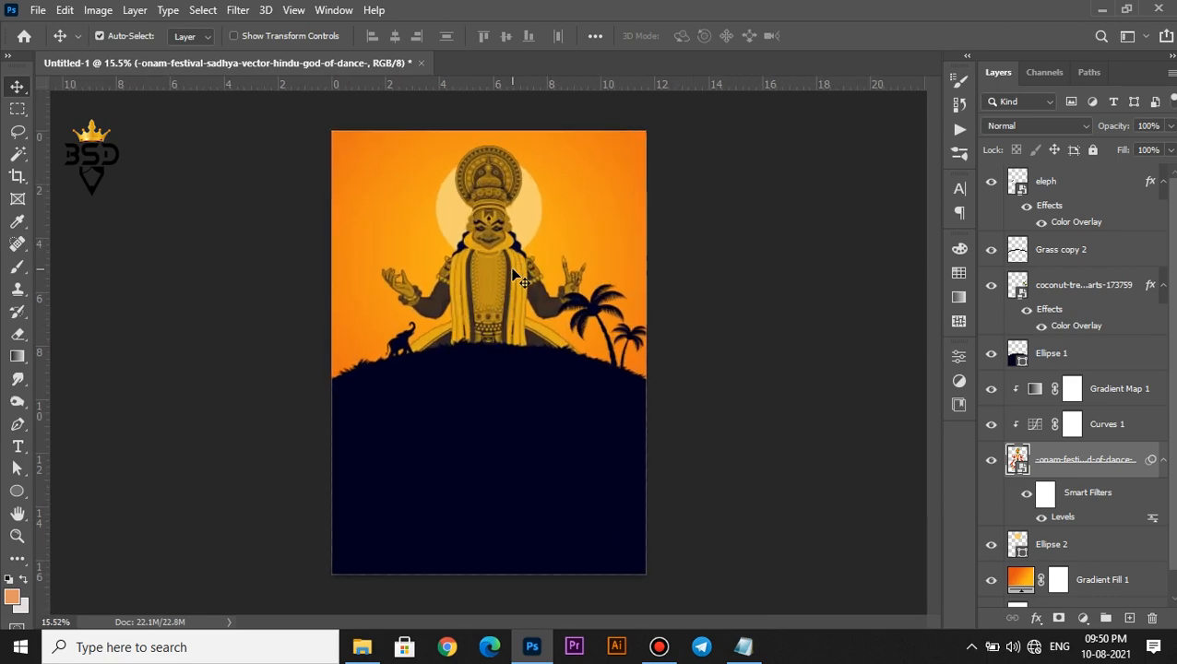
scroll(514, 272, "up", 1)
key("space")
scroll(499, 312, "up", 1)
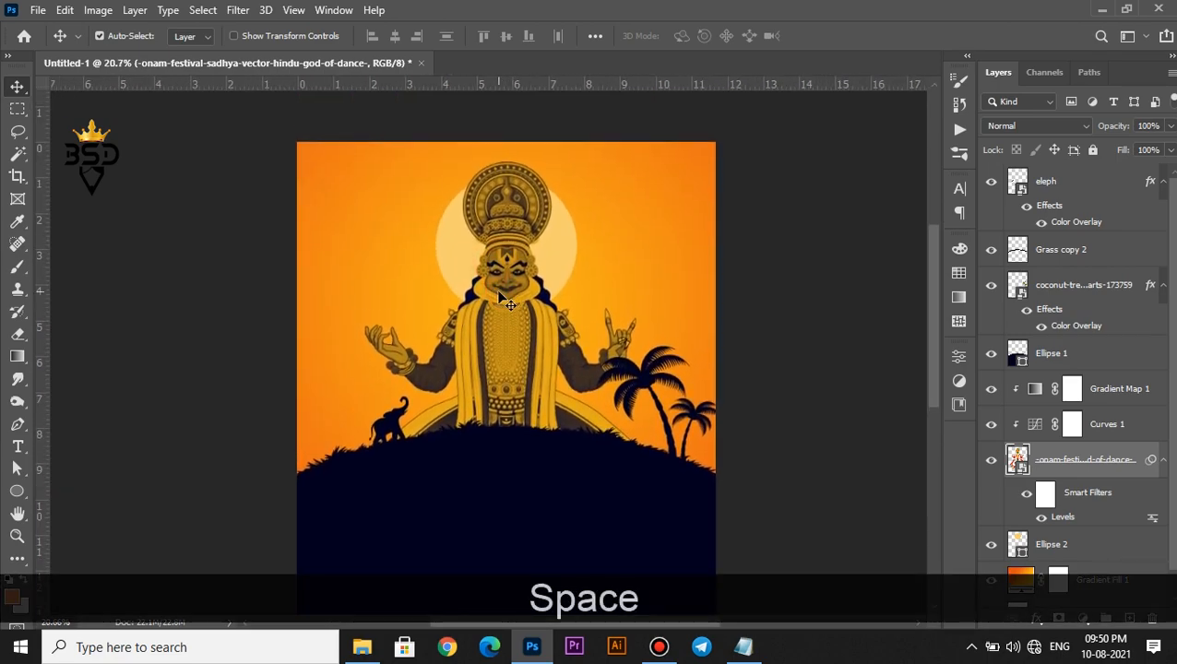
Enlarge the Ellipse 2 sun circle to about 130% from its centre
left_click(548, 264)
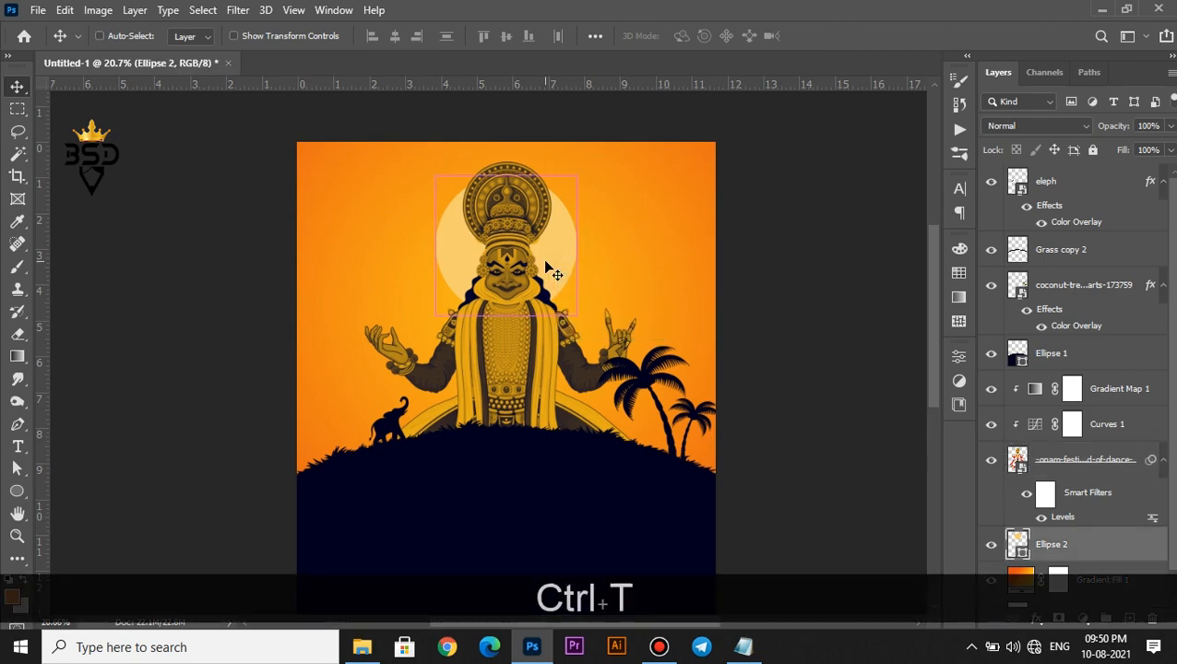
key("ctrl+t")
left_click_drag(573, 313, 595, 324)
key("Return")
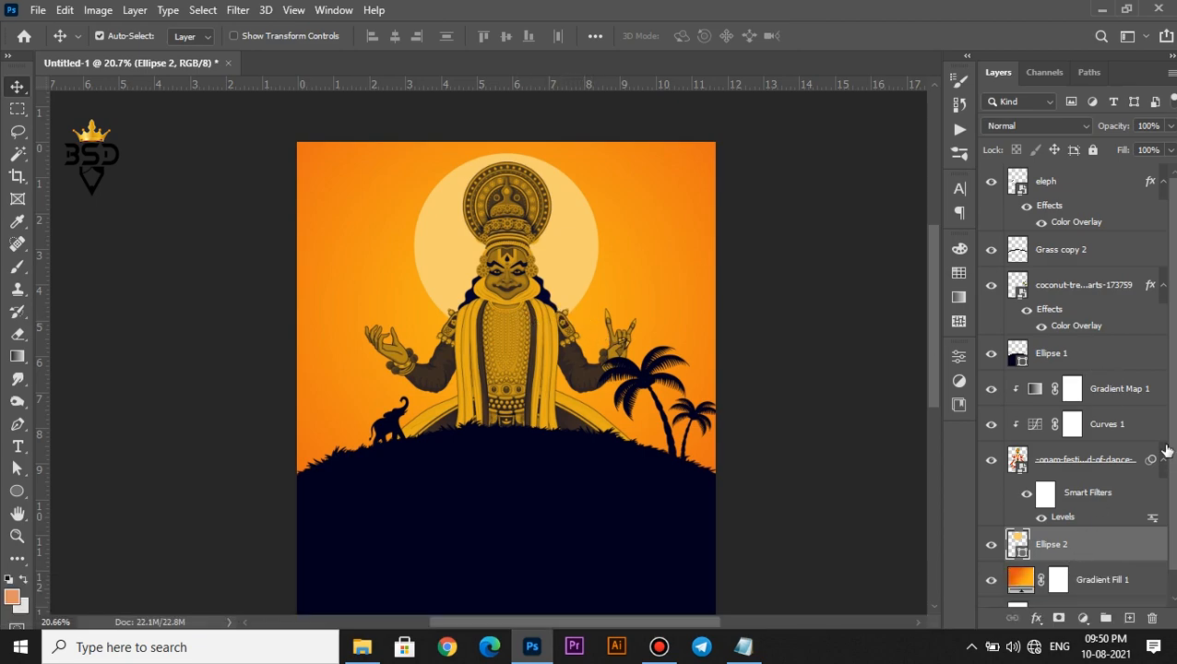
Lower the onam figure, Curves 1, Gradient Map 1 and sun together three nudges
left_click(1095, 466, "ctrl")
left_click(1097, 426, "ctrl")
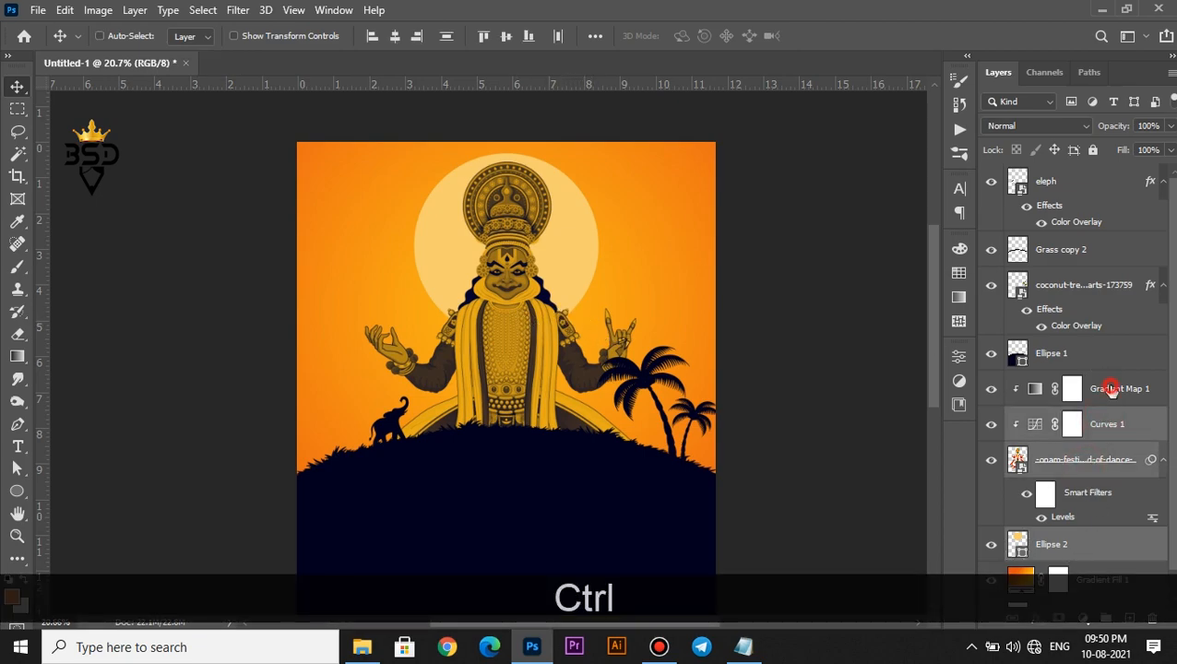
left_click(1109, 389, "ctrl")
key("Down")
key("Down")
key("Down")
key("Down")
key("Down")
key("Down")
key("Down")
key("Down")
key("Down")
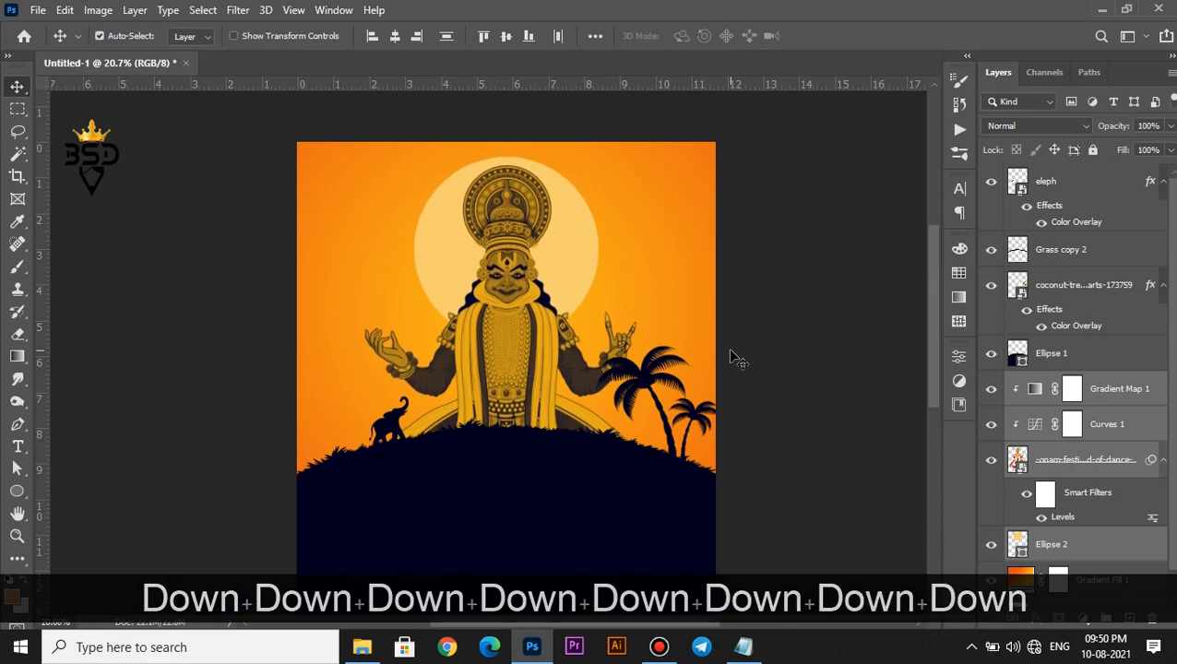
key("Down")
key("Down")
key("Down")
key("Down")
key("Down")
key("Down")
key("Down")
key("Down")
key("Down")
key("Down")
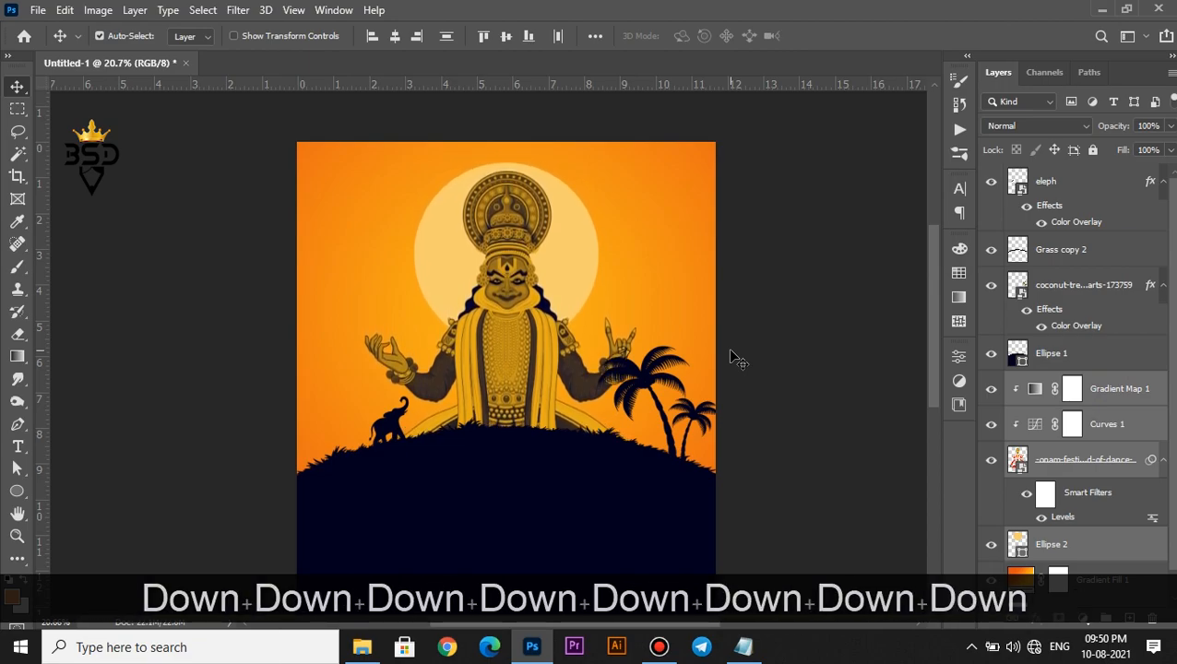
key("Down")
key("Down")
key("Down")
key("Down")
key("Down")
key("Down")
scroll(579, 358, "down", 2)
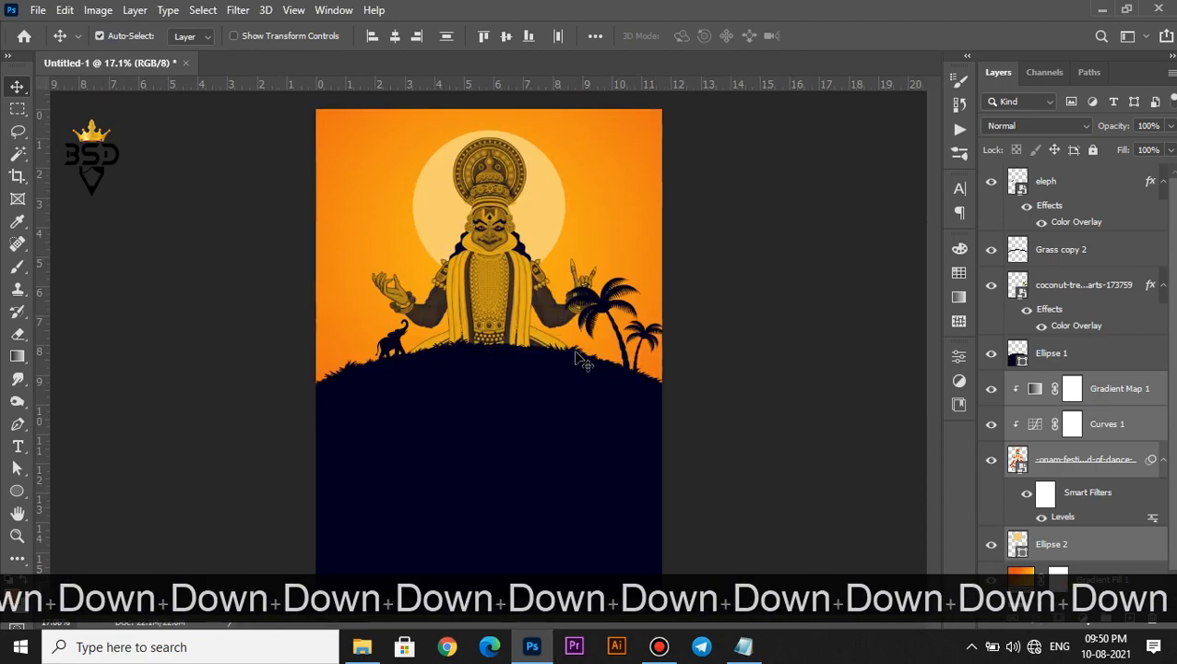
scroll(591, 351, "up", 3)
Nudge the coconut palm layer slightly further right
right_click(609, 296)
left_click(645, 297)
key("ctrl+t")
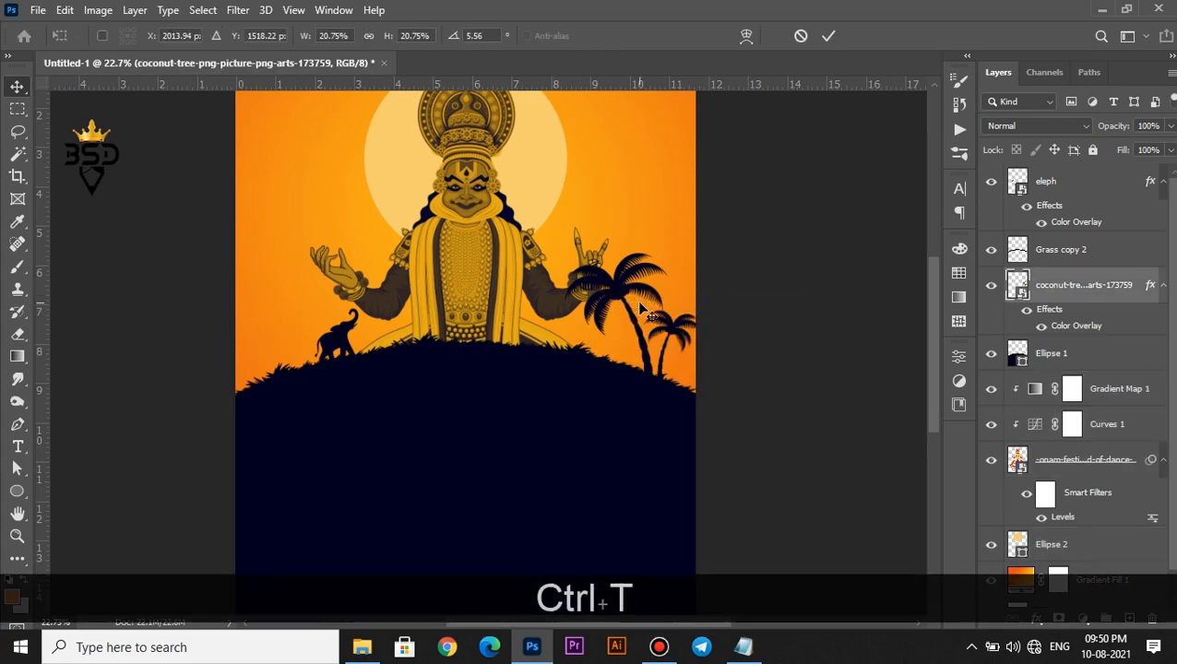
key("Right")
key("Right")
key("Right")
key("Right")
key("Right")
key("Right")
key("Right")
key("Right")
key("Right")
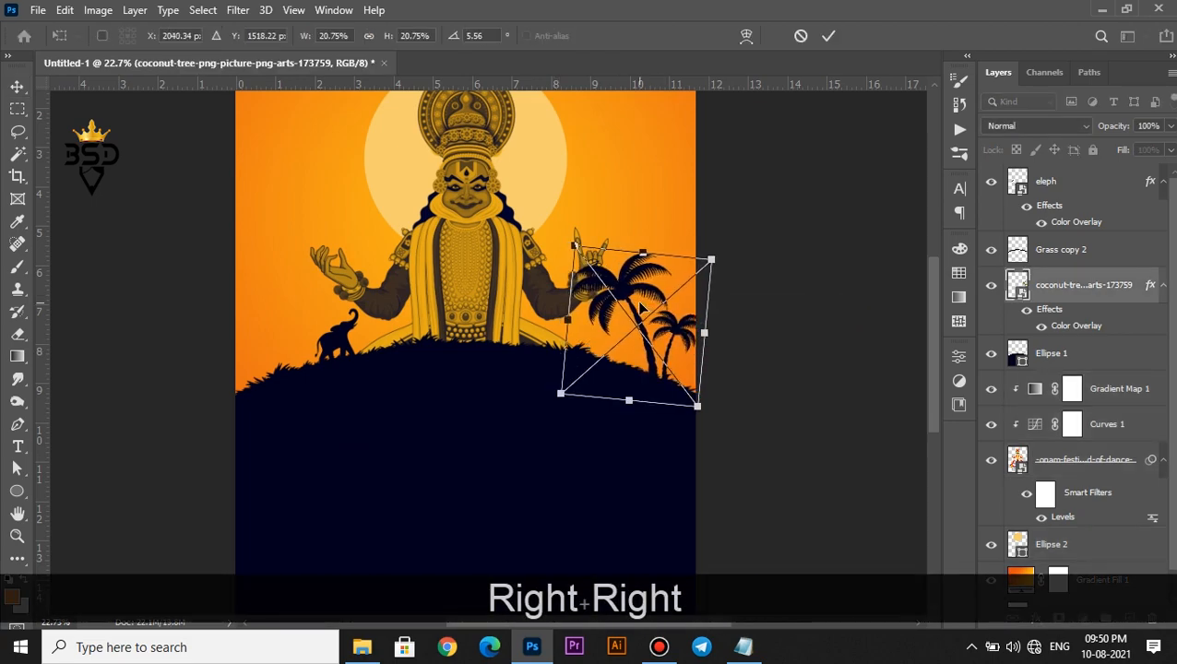
key("Return")
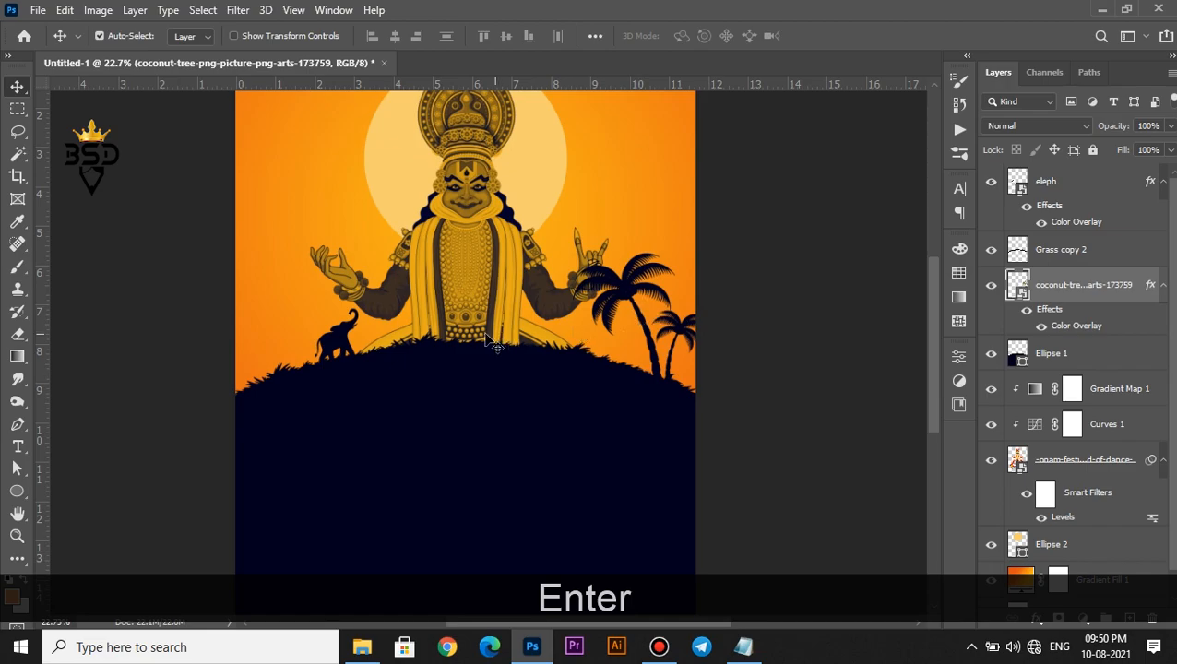
scroll(494, 343, "down", 2)
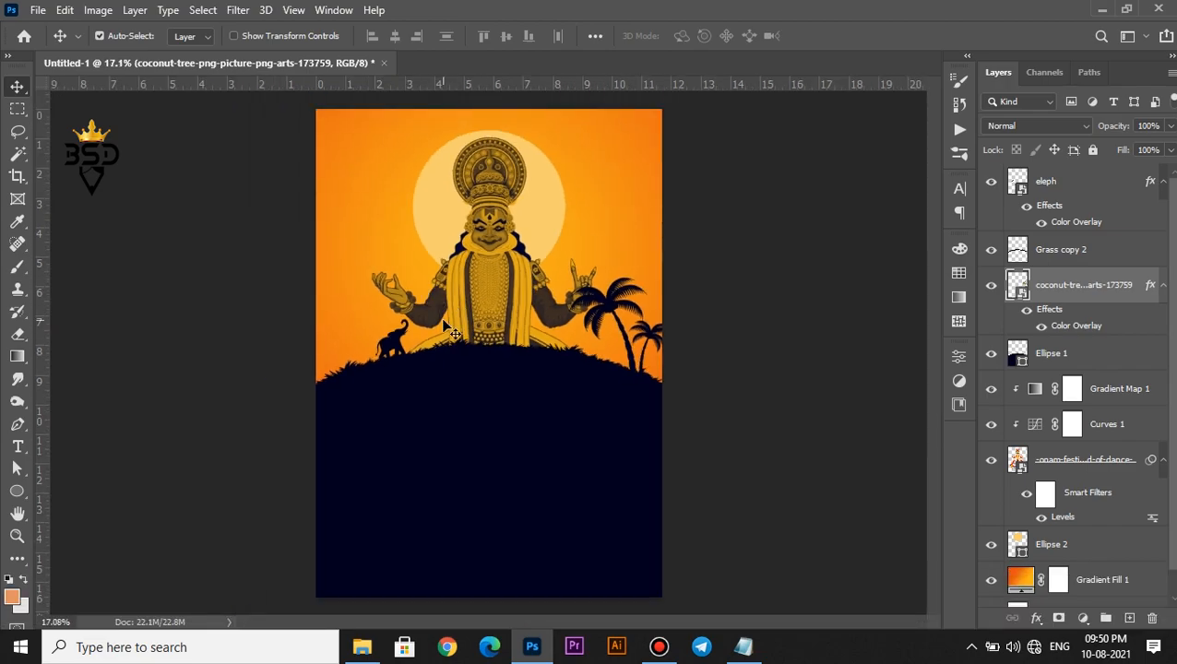
Bring the bird image into the poster and position it across the upper sky
left_click(362, 647)
left_click_drag(189, 148, 559, 188)
left_click_drag(614, 318, 635, 337)
key("Return")
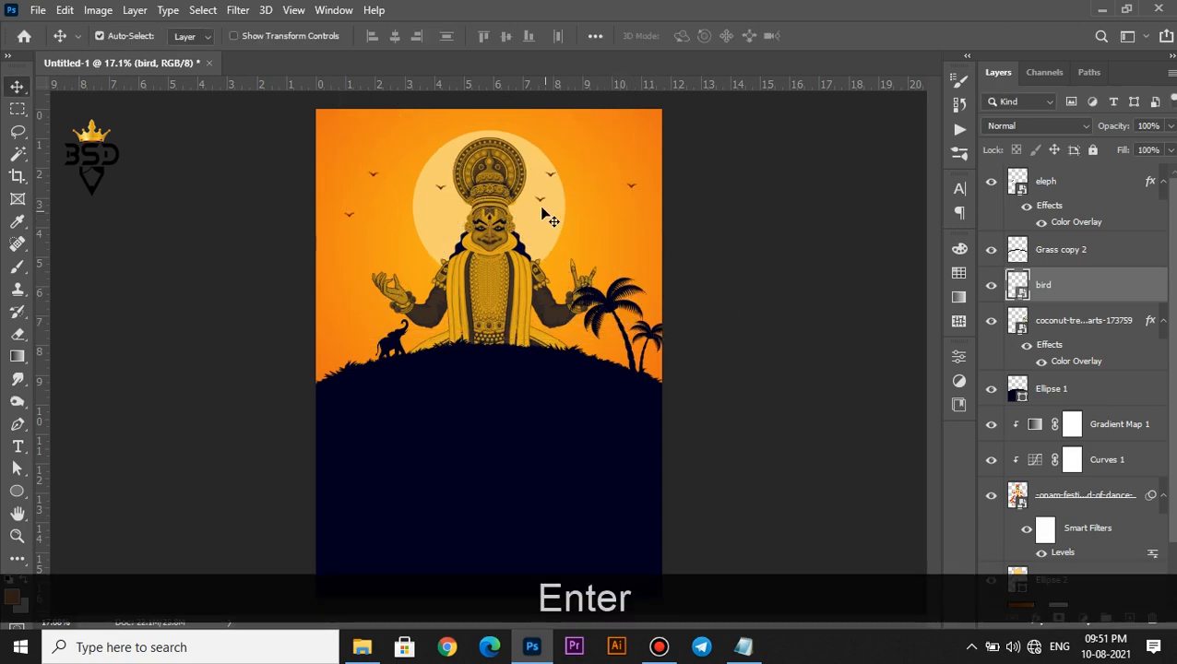
scroll(533, 205, "up", 1)
Tint the bird layer dark navy with a Color Overlay
left_click(1036, 619)
left_click(1046, 554)
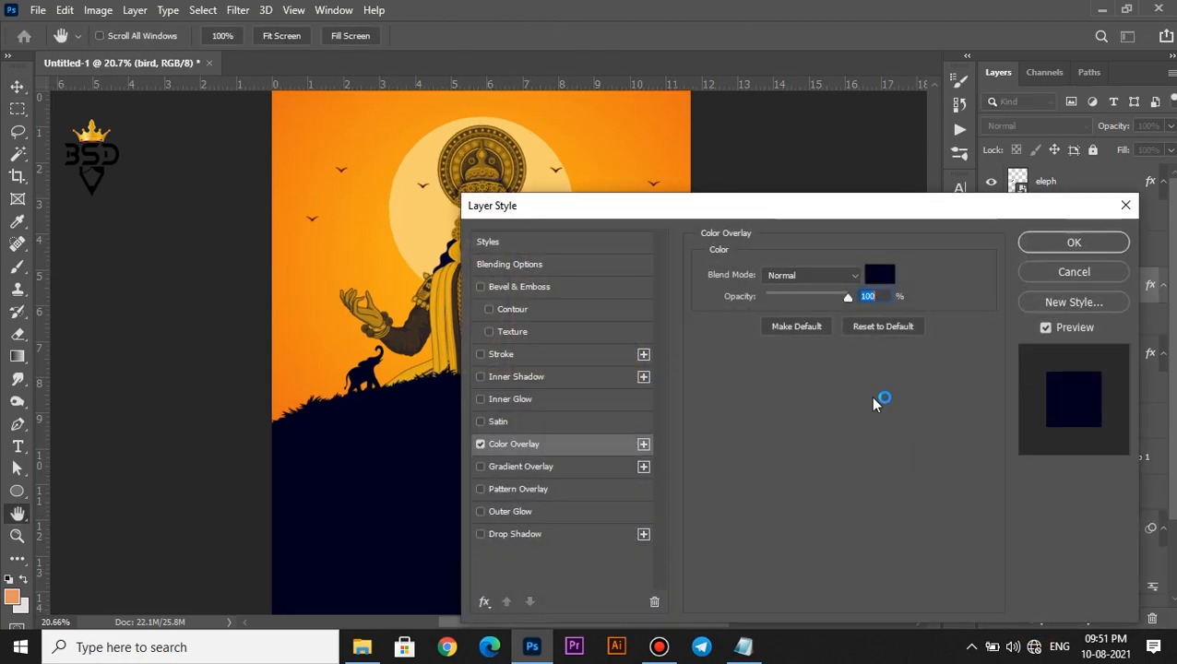
left_click(1074, 242)
scroll(649, 217, "down", 2)
scroll(553, 226, "up", 4)
scroll(447, 184, "down", 4)
scroll(489, 332, "up", 3)
key("space")
left_click_drag(549, 437, 582, 352)
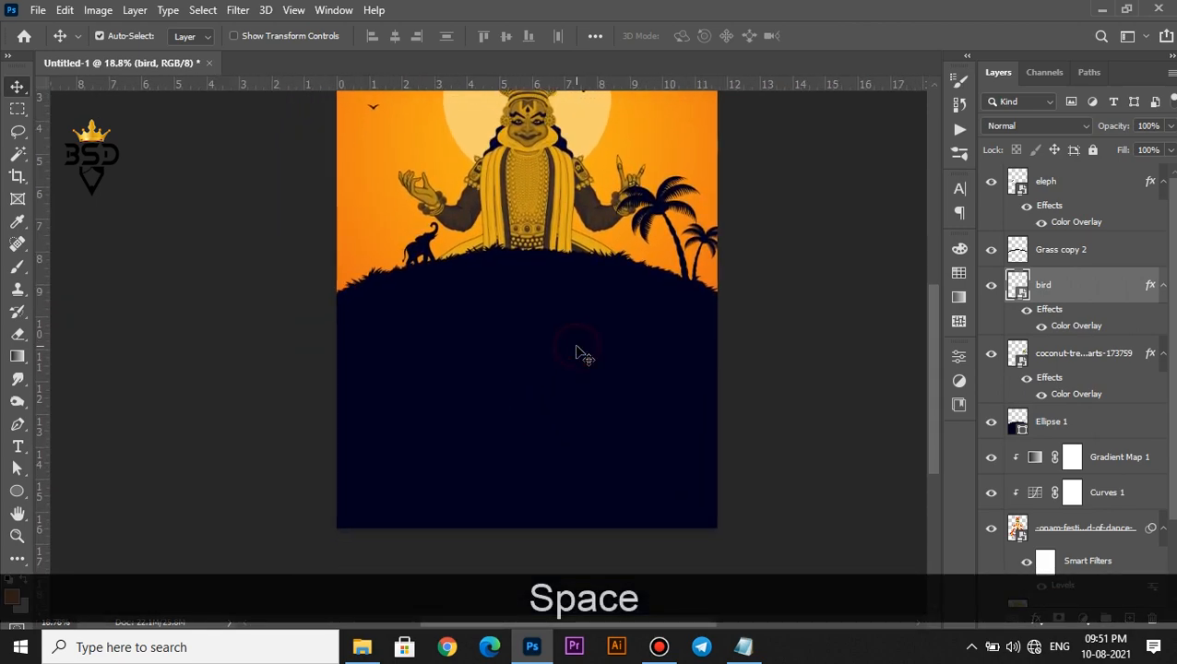
key("t")
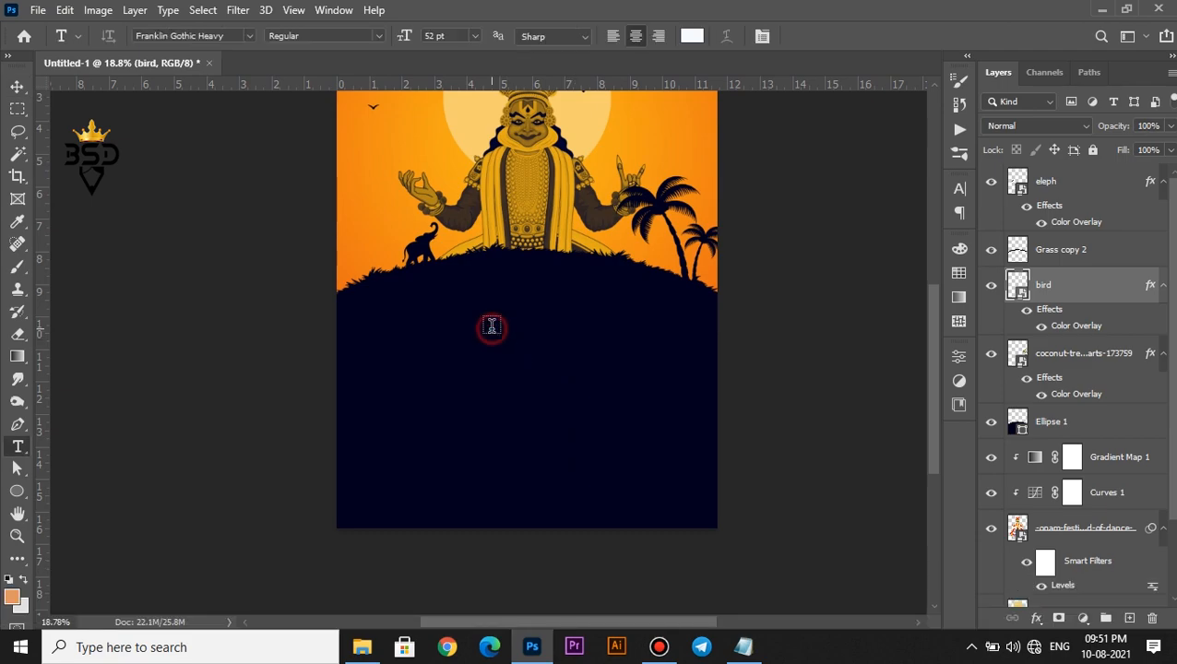
Type the title ONAM in Dexaters Sillent at about 263 pt
left_click(491, 325)
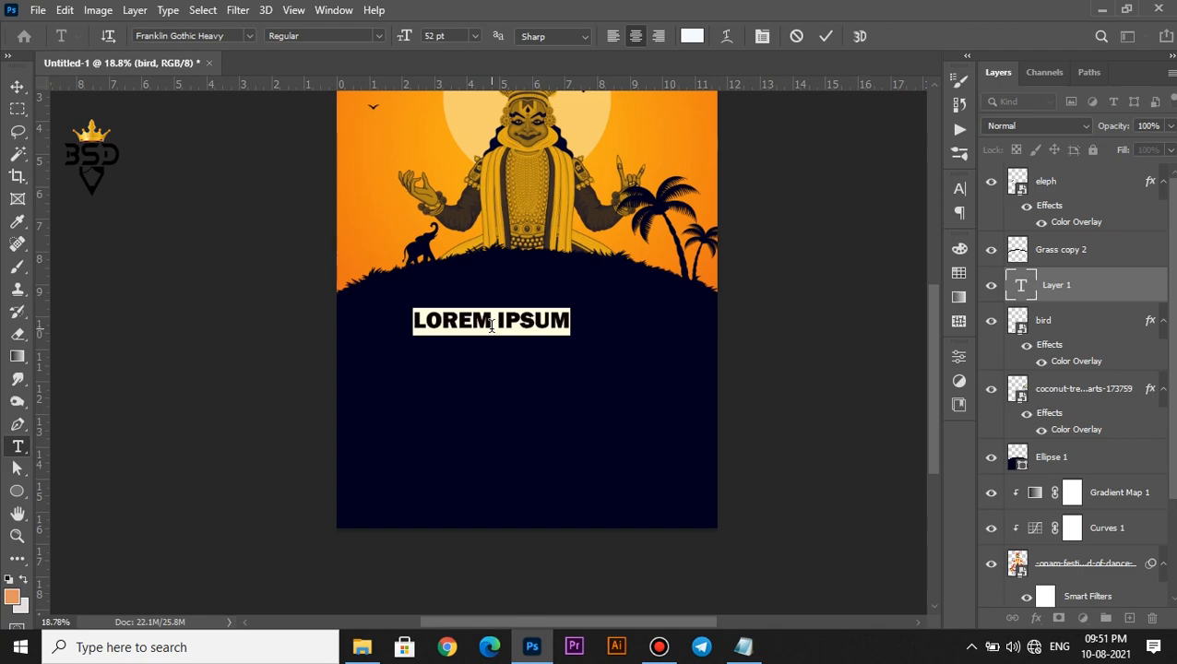
type("ON")
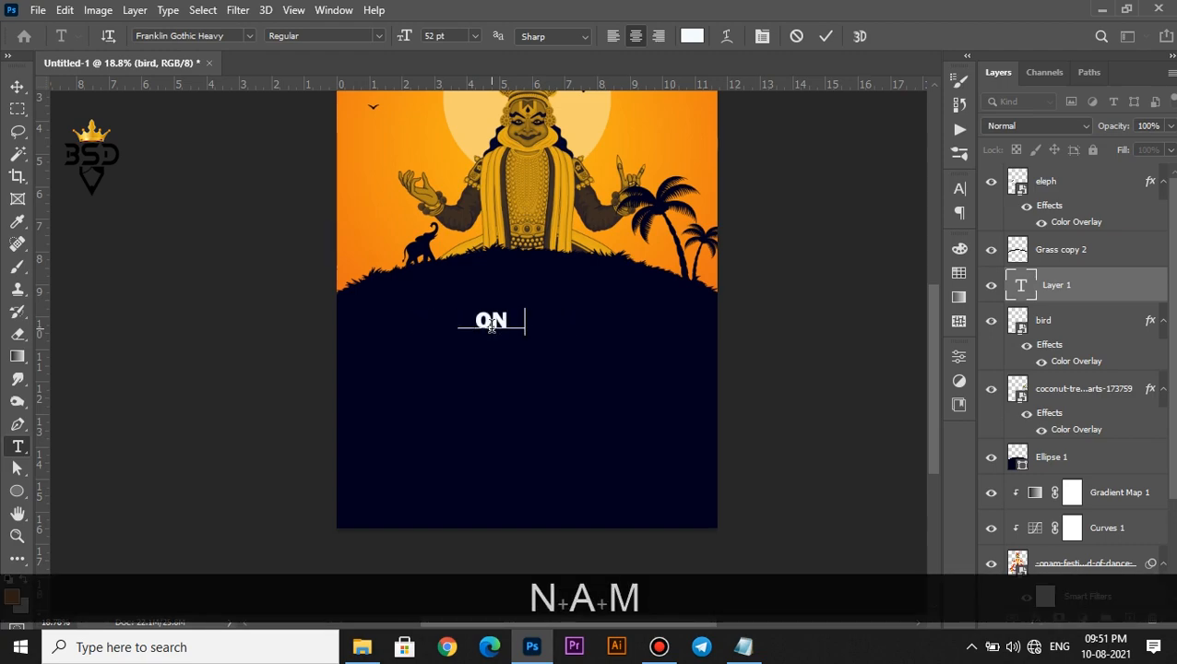
type("AM")
key("ctrl+a")
left_click(761, 35)
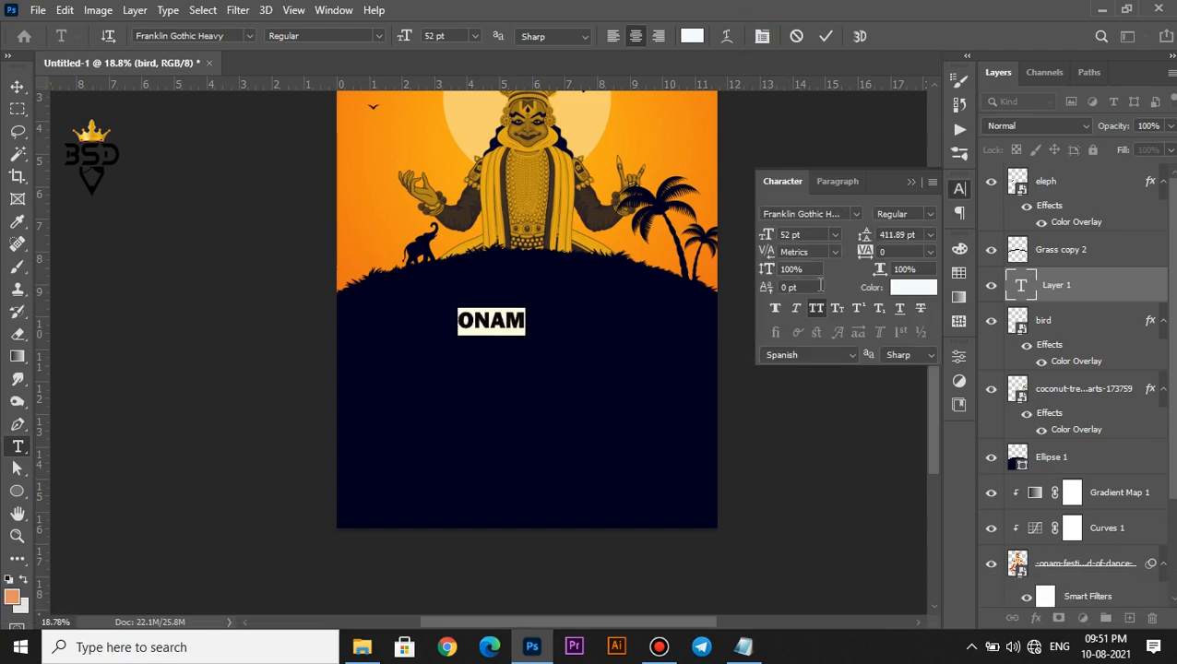
left_click(856, 215)
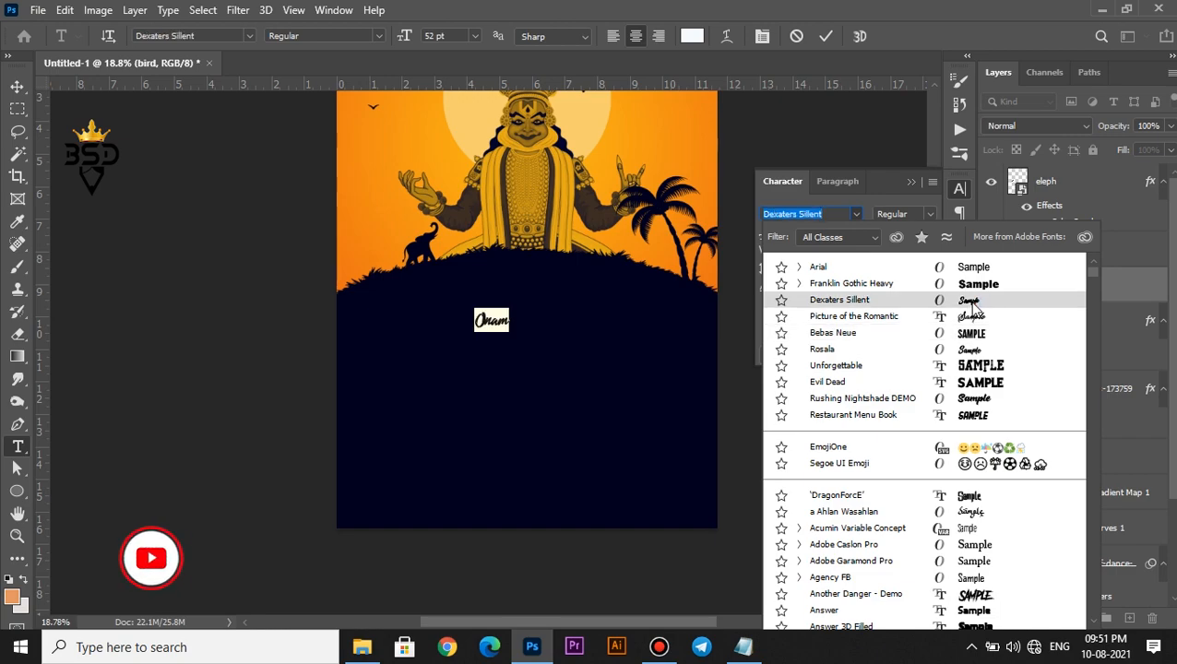
left_click(985, 299)
left_click_drag(781, 238, 950, 239)
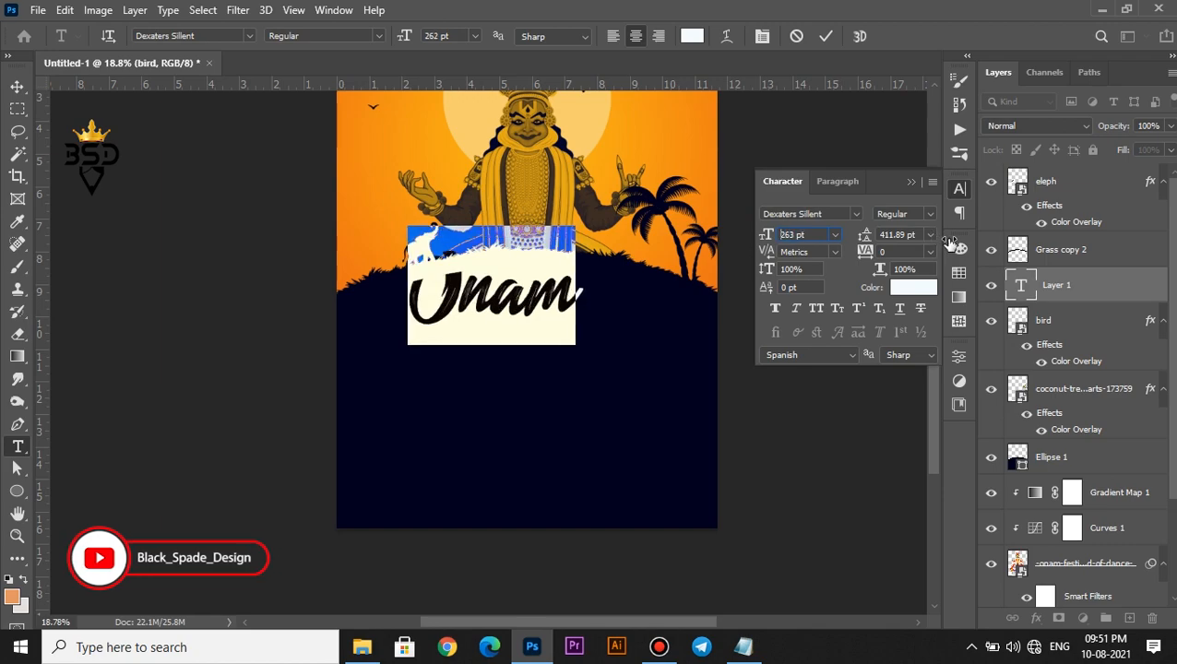
Colour the title orange #f4a40b sampled from the sky and commit it
left_click(915, 288)
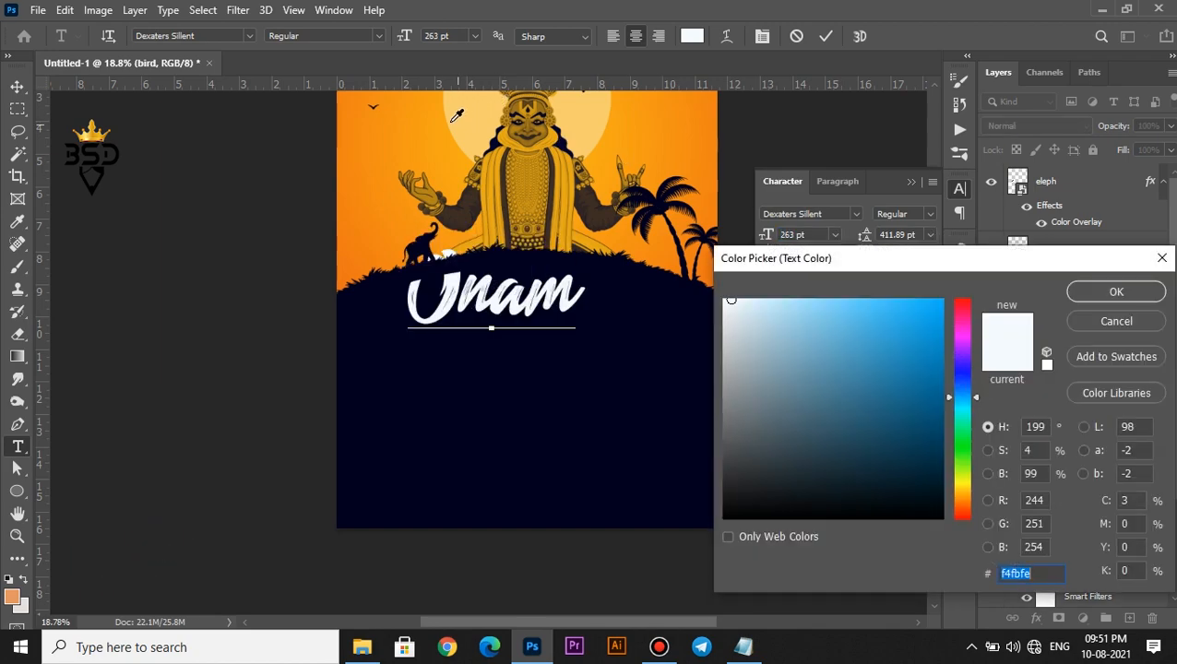
left_click(441, 114)
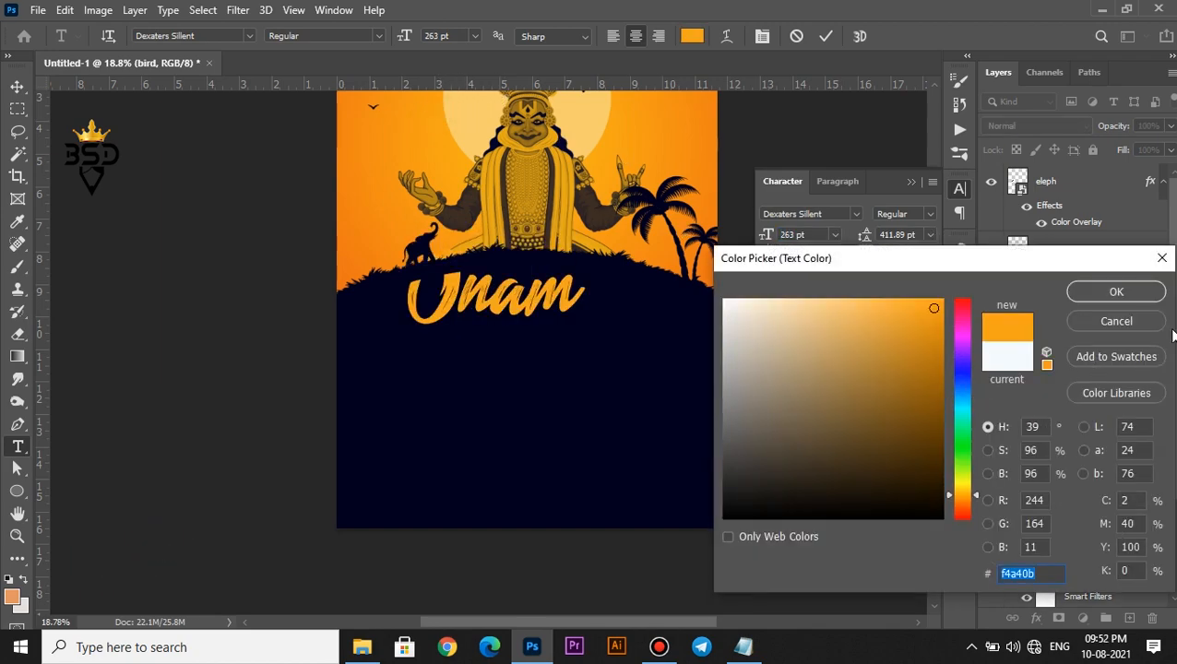
left_click(1116, 292)
left_click(828, 37)
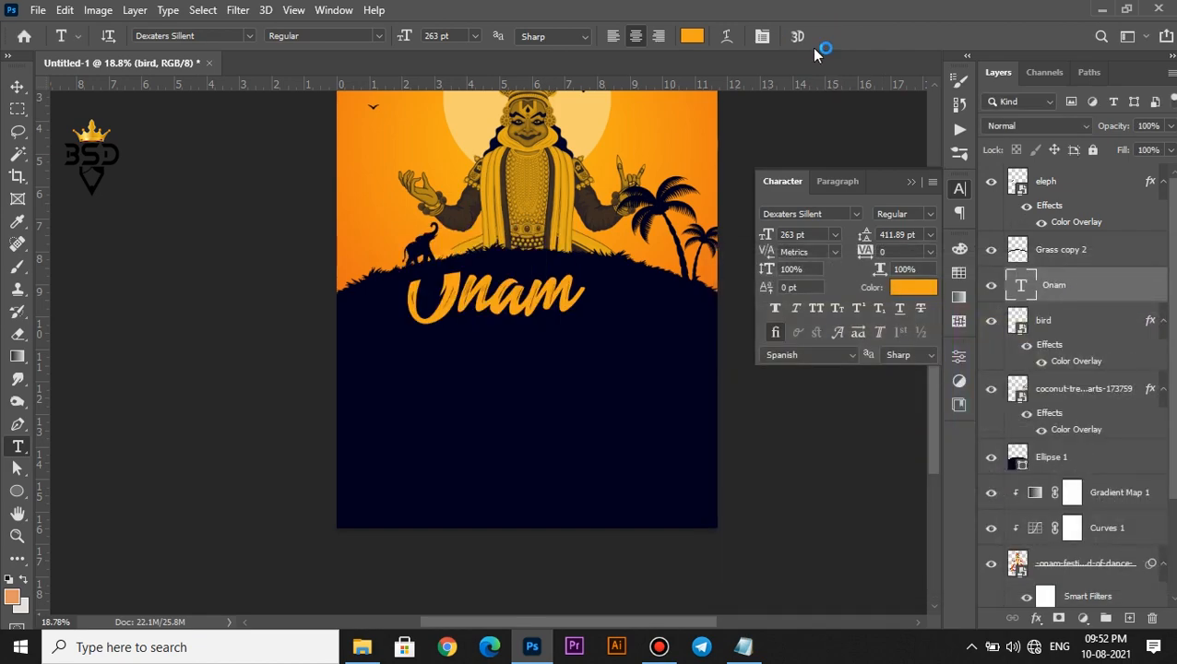
Move the Onam title down onto the dark ground below the hill
left_click(18, 87)
left_click_drag(551, 307, 552, 344)
scroll(578, 346, "up", 1)
scroll(552, 344, "down", 2)
scroll(551, 381, "up", 1)
key("space")
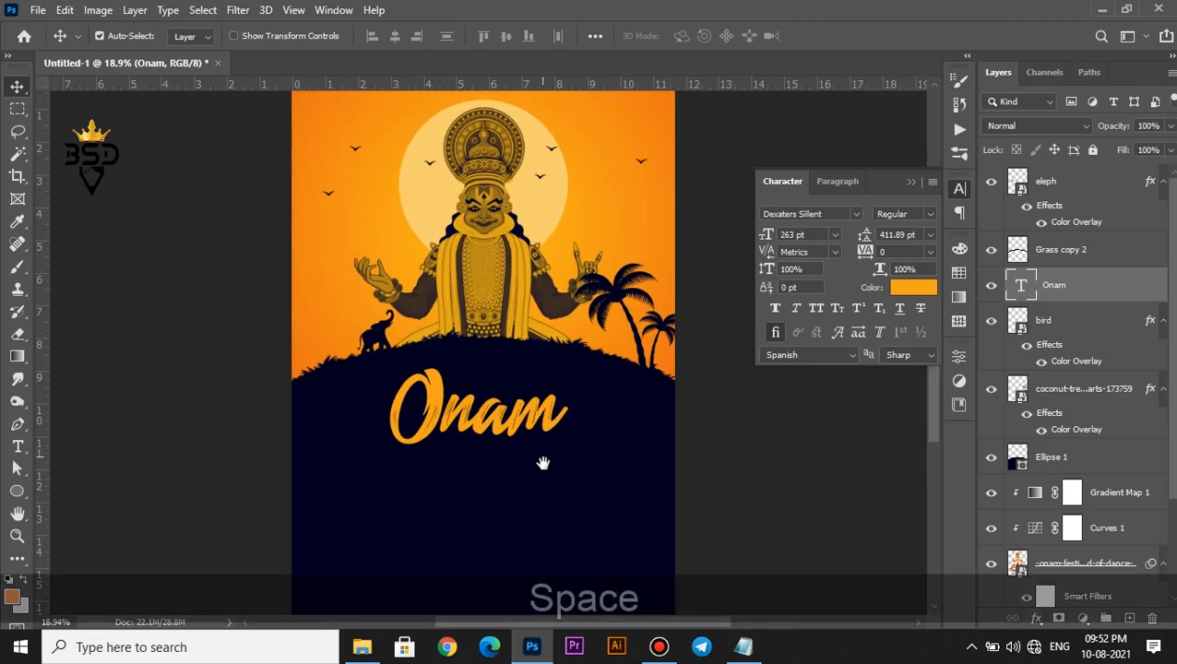
left_click_drag(542, 463, 557, 366)
scroll(533, 341, "up", 2)
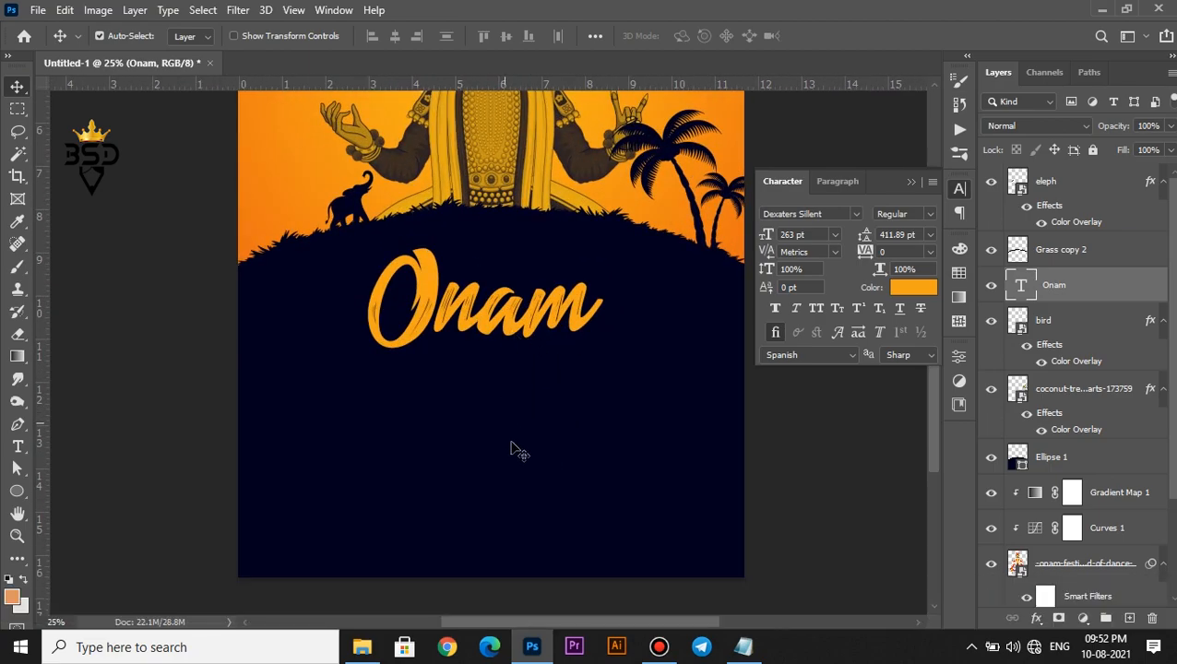
Type a new 'celebration' text line below the Onam title and colour it white (ffffff)
key("t")
left_click(468, 400)
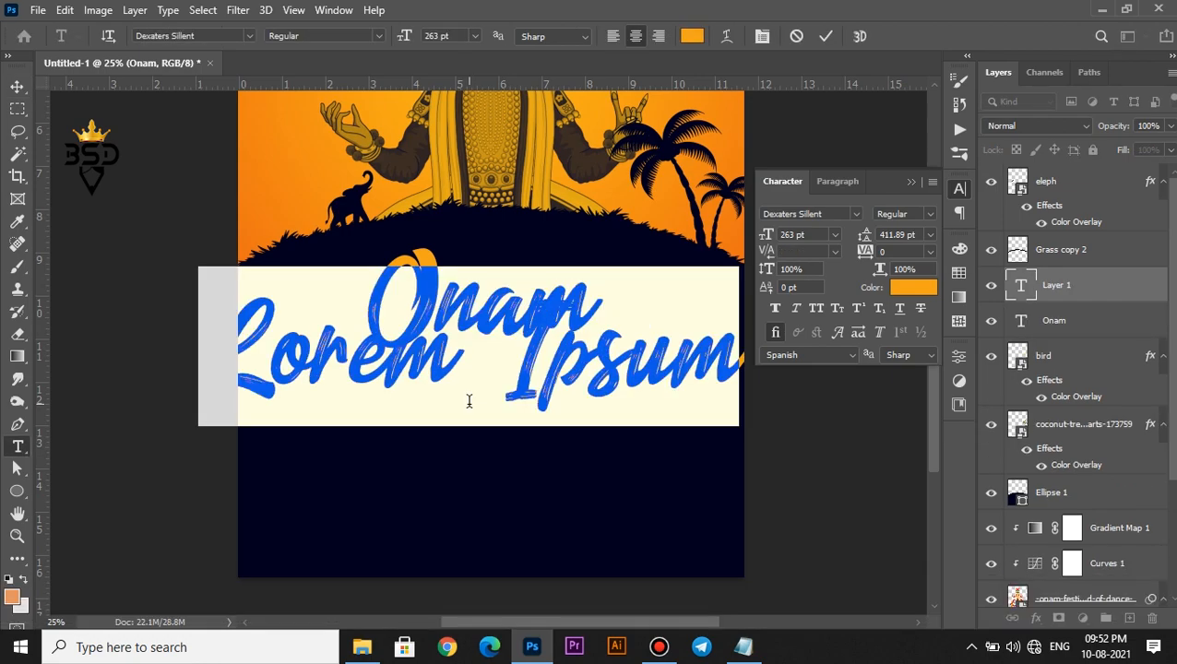
type("celebration")
key("ctrl+a")
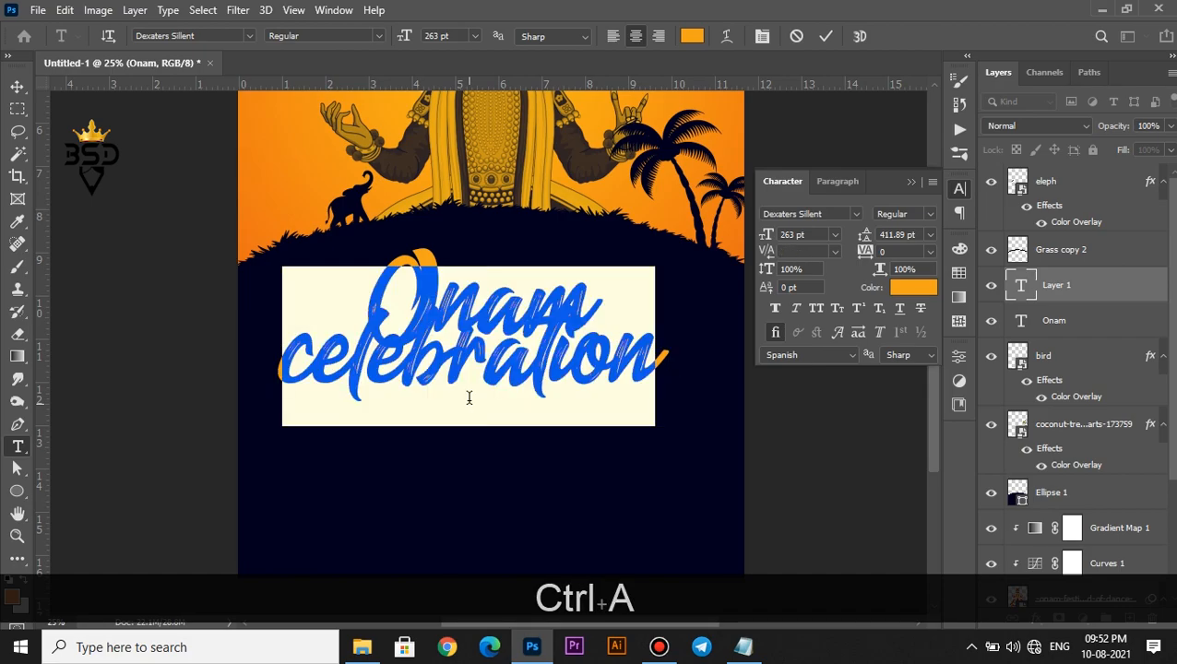
left_click(912, 289)
type("ffffff")
left_click(1090, 293)
Make it all-caps Arial shrunk down from 263 pt, then set Onam in Picture of the Romantic
left_click(817, 308)
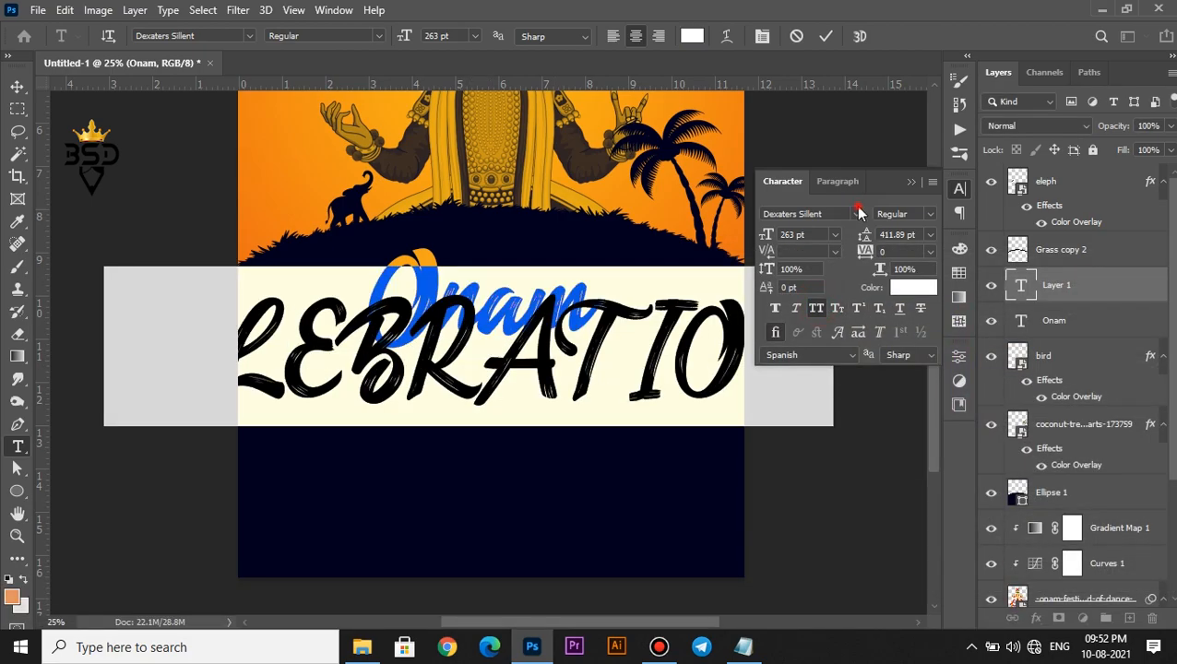
left_click(858, 213)
left_click(964, 284)
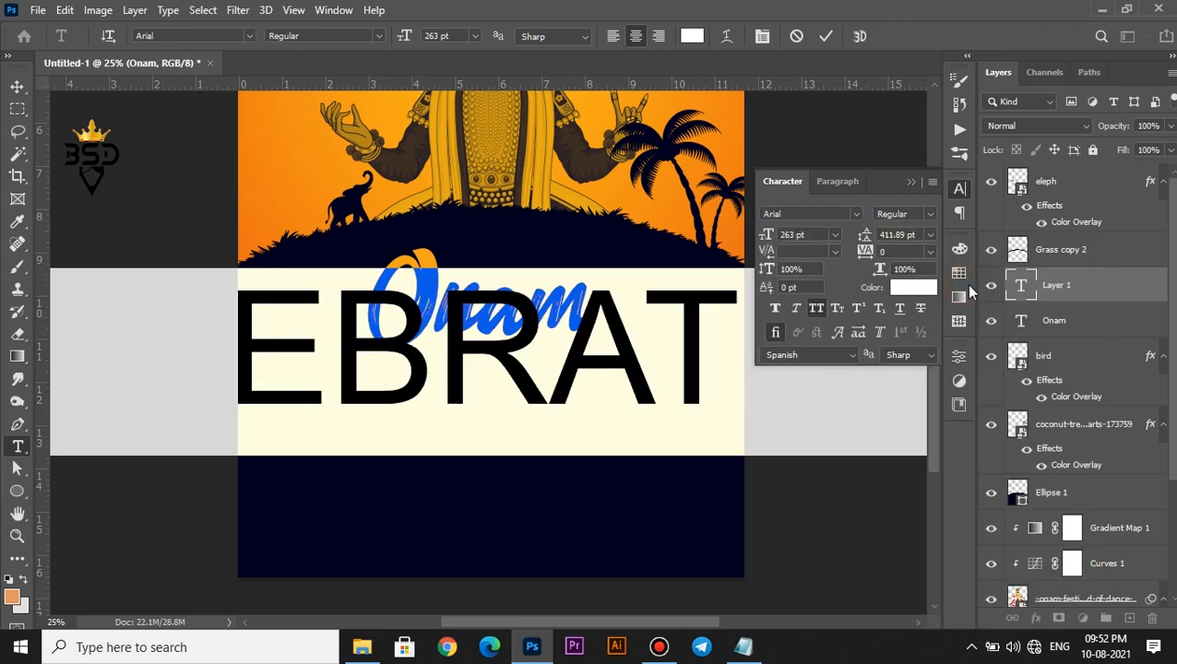
left_click_drag(766, 236, 572, 268)
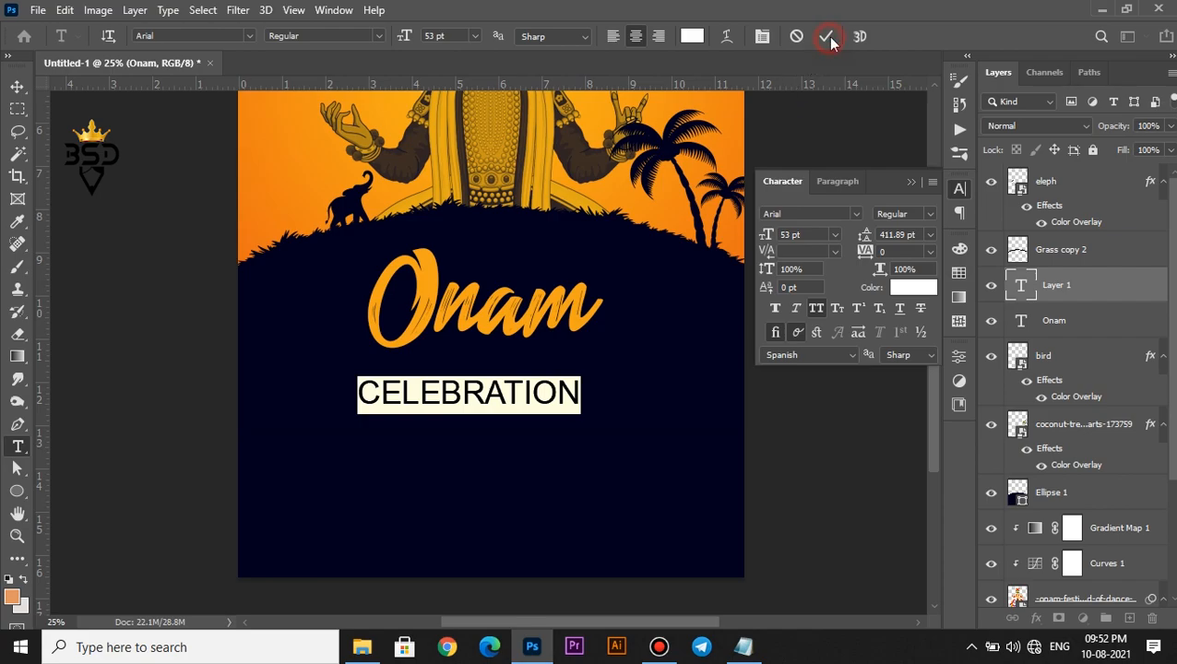
left_click(1021, 325)
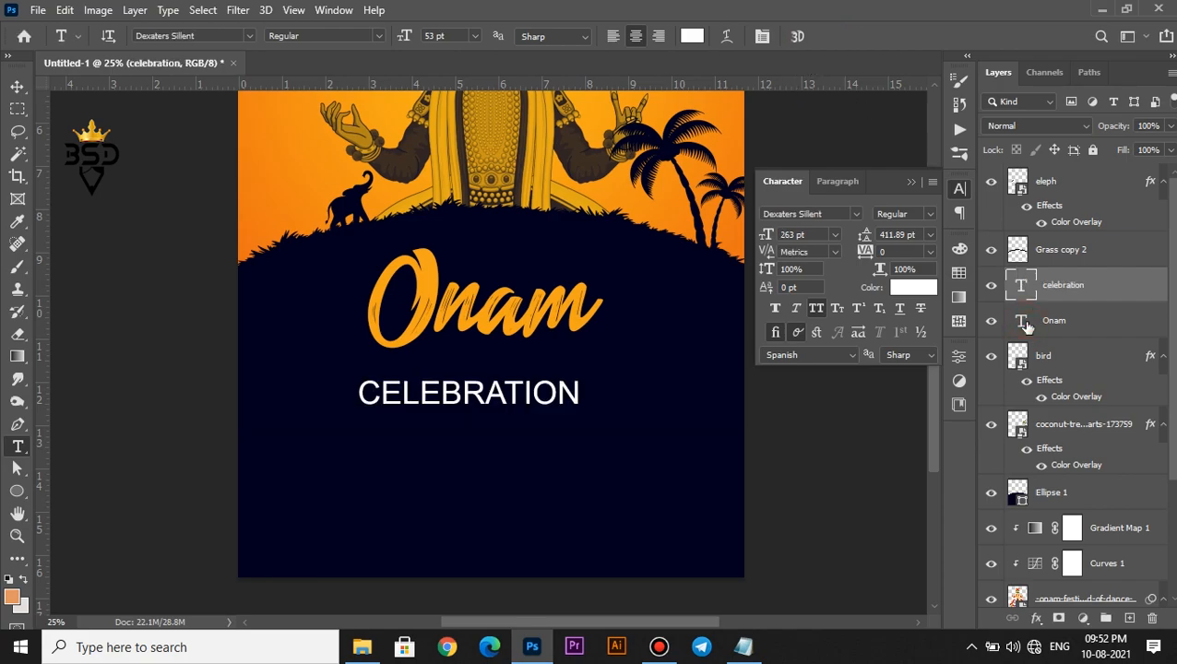
left_click(855, 215)
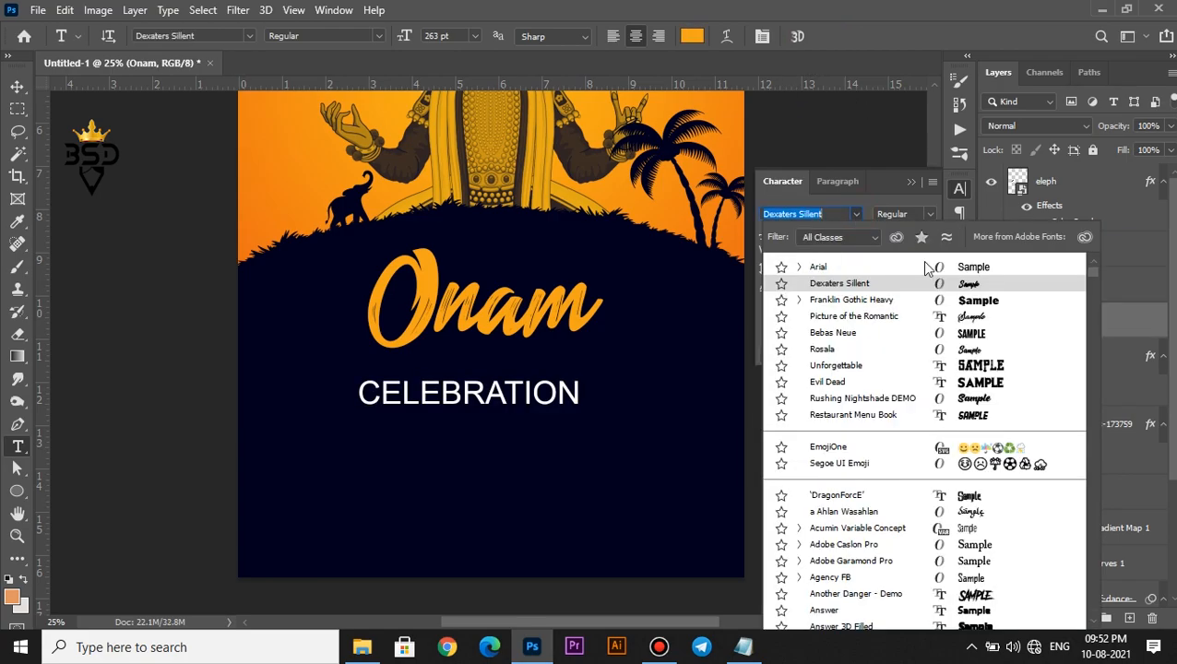
left_click(969, 316)
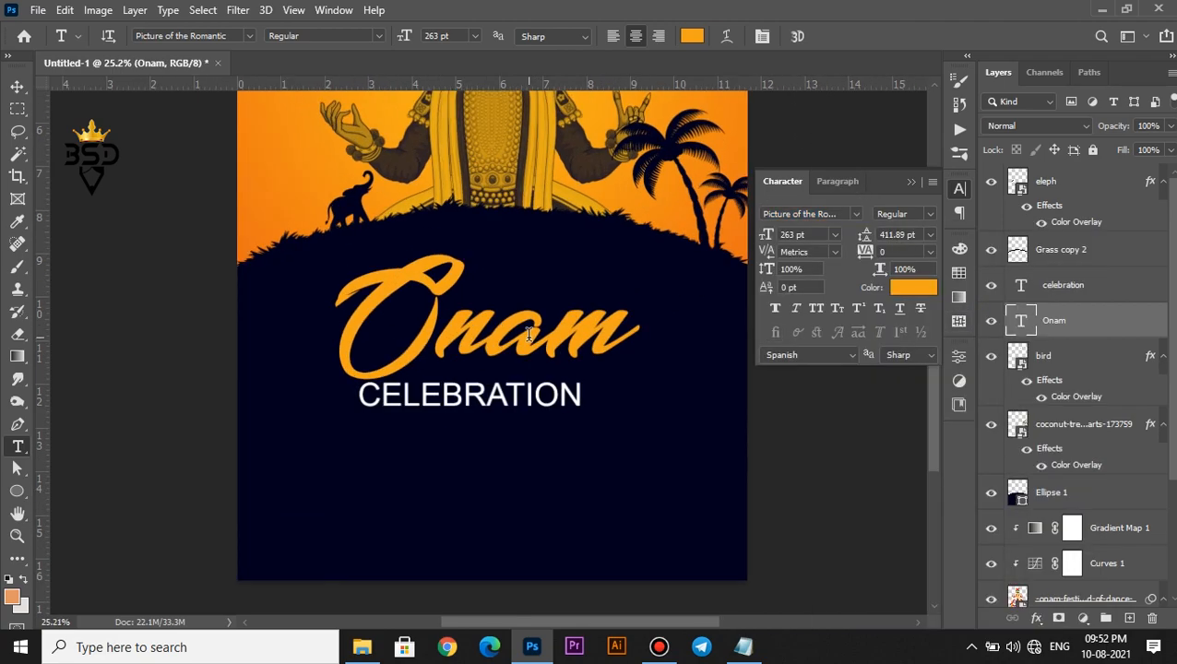
Scale the Onam title down to about 89% and nudge it slightly up and right
key("v")
scroll(533, 343, "up", 1)
scroll(533, 344, "down", 2)
key("ctrl+t")
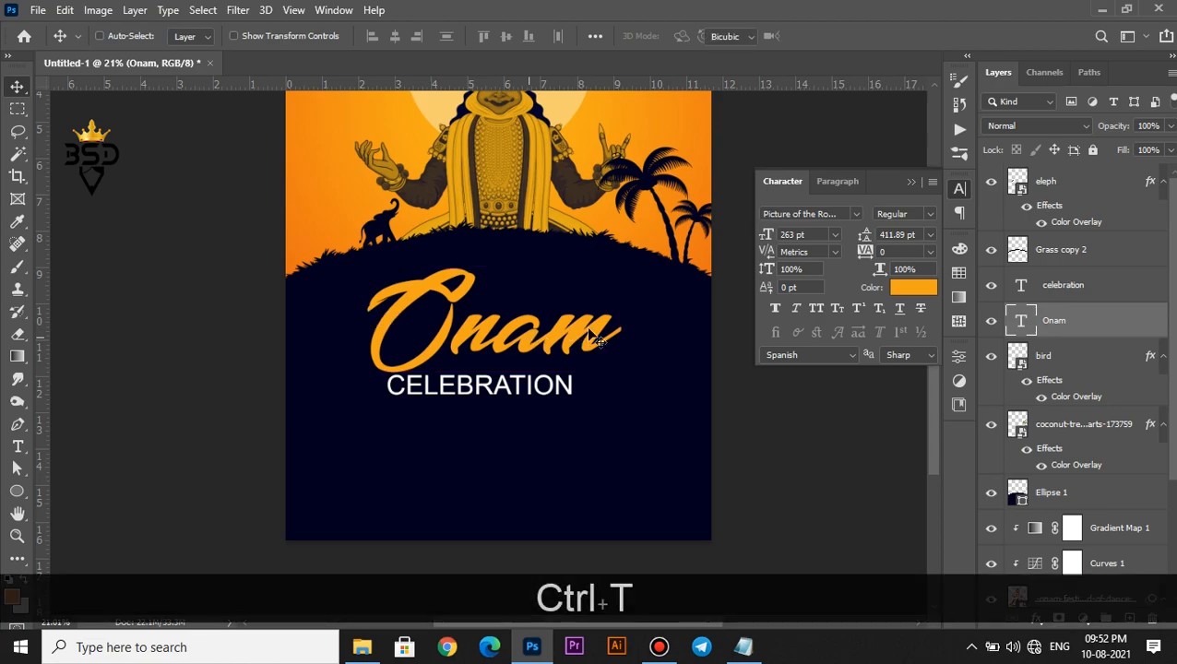
left_click_drag(622, 232, 587, 282)
left_click_drag(549, 317, 553, 303)
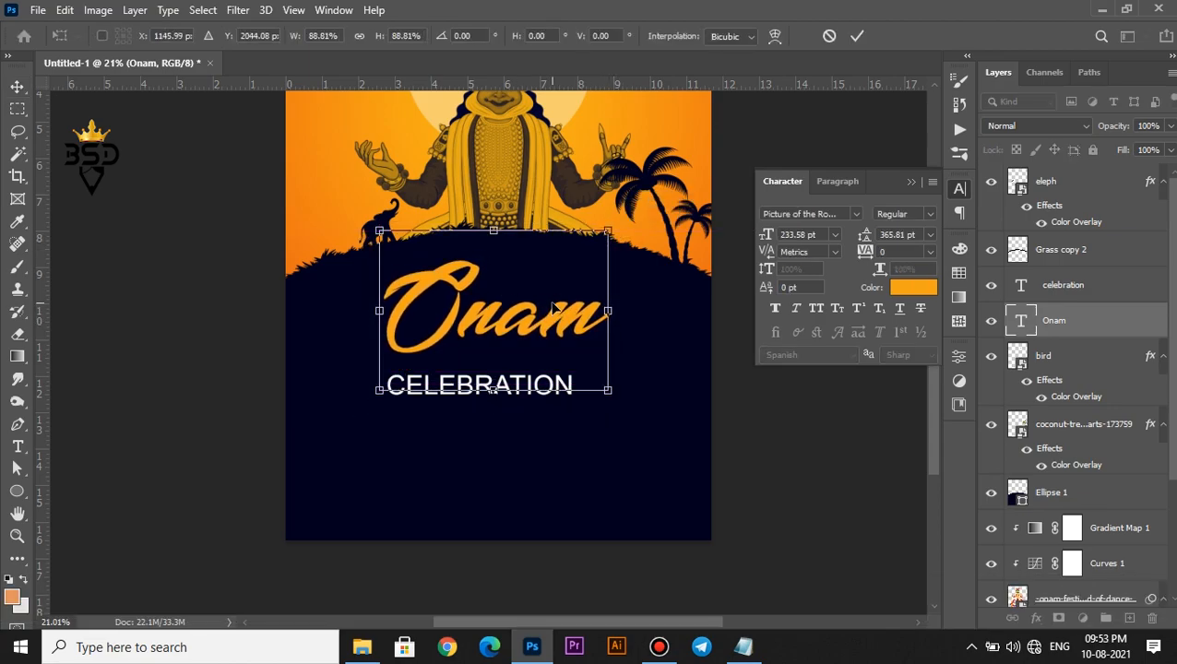
key("Return")
Move CELEBRATION beneath Onam and set it to 37 pt with 100 tracking
scroll(497, 363, "up", 1)
right_click(444, 386)
left_click(478, 404)
left_click_drag(477, 404, 556, 362)
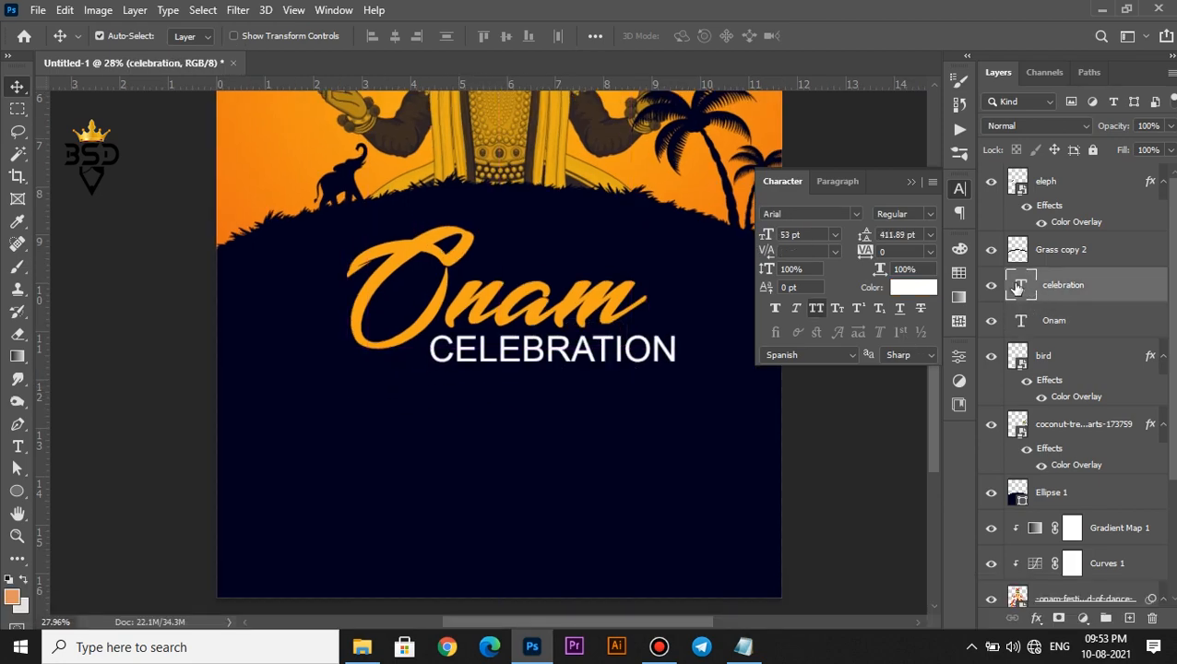
double_click(1018, 287)
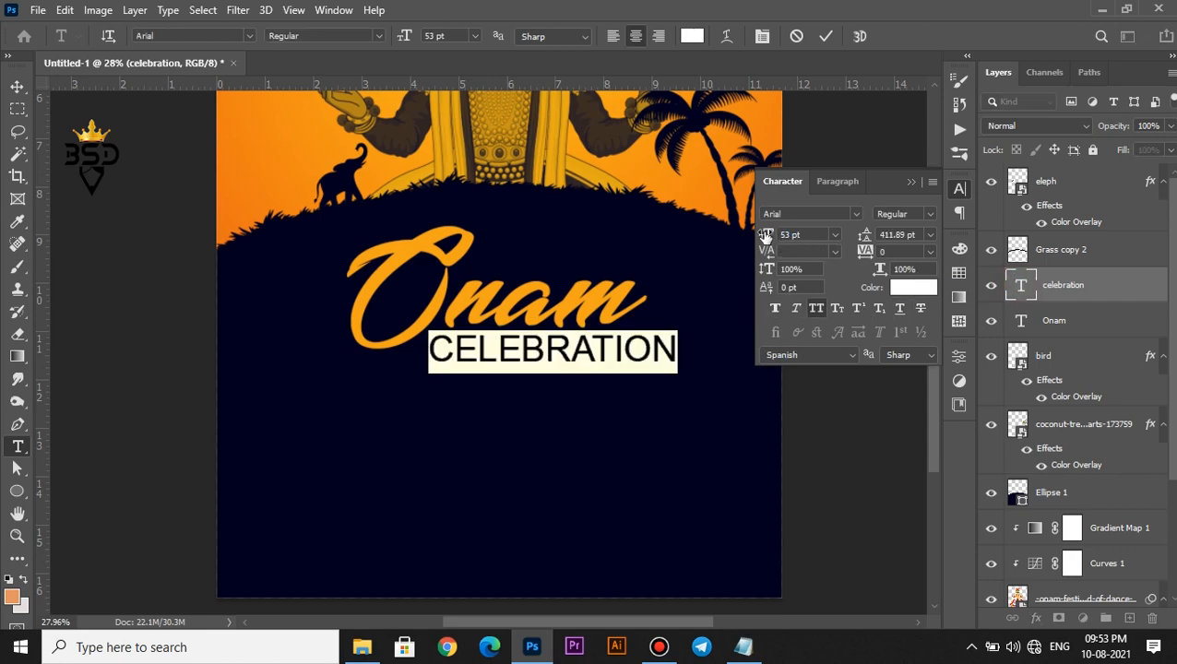
left_click_drag(760, 237, 749, 232)
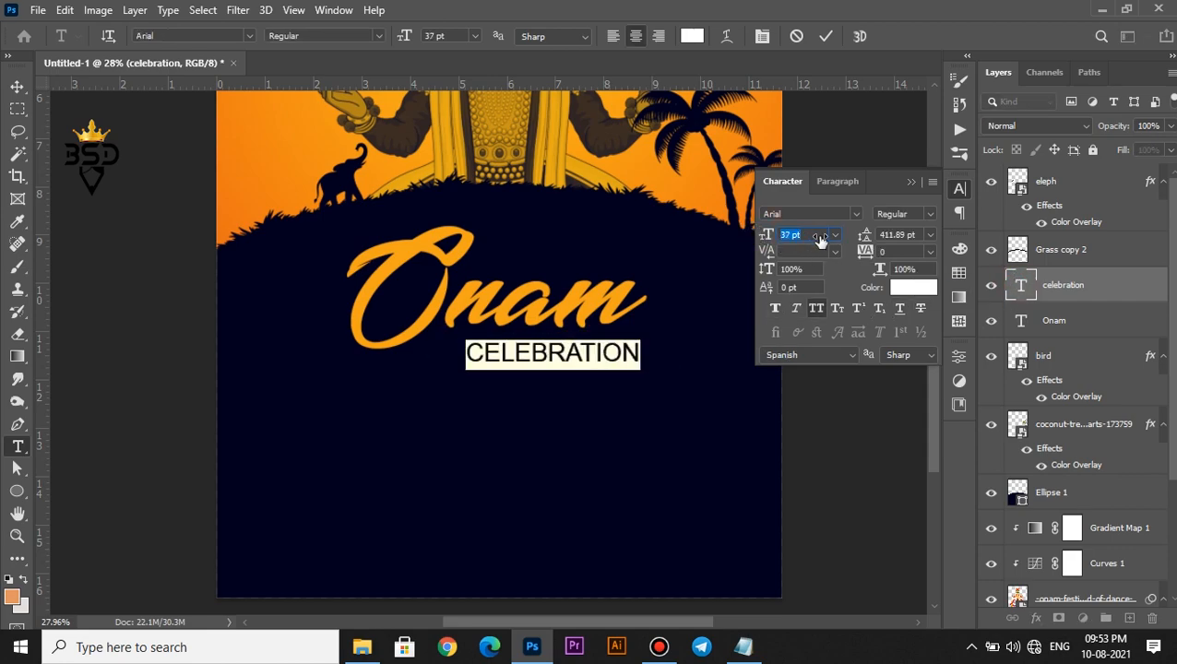
left_click_drag(864, 255, 866, 254)
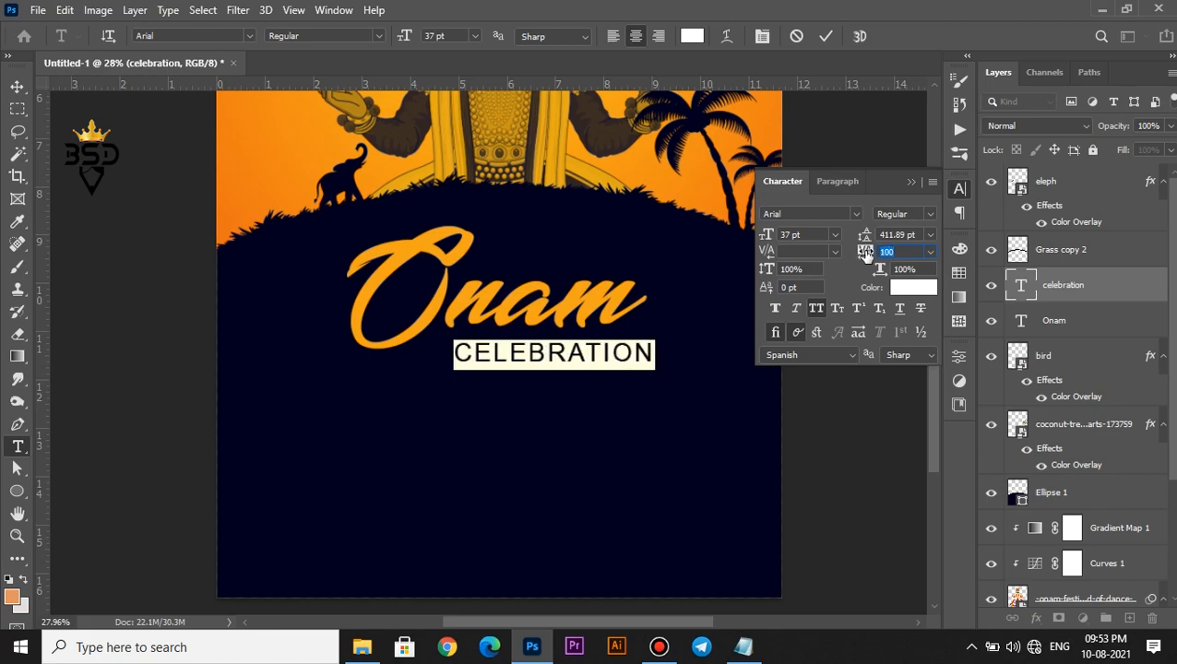
left_click(827, 44)
Nudge CELEBRATION slightly left and up so it sits snugly under the title
key("v")
scroll(614, 282, "down", 3)
scroll(587, 347, "up", 1)
left_click_drag(582, 337, 569, 333)
scroll(569, 332, "down", 3)
scroll(556, 443, "up", 2)
key("space")
left_click_drag(541, 462, 594, 345)
Copy the first three lorem ipsum lines from the Notepad file
left_click(744, 646)
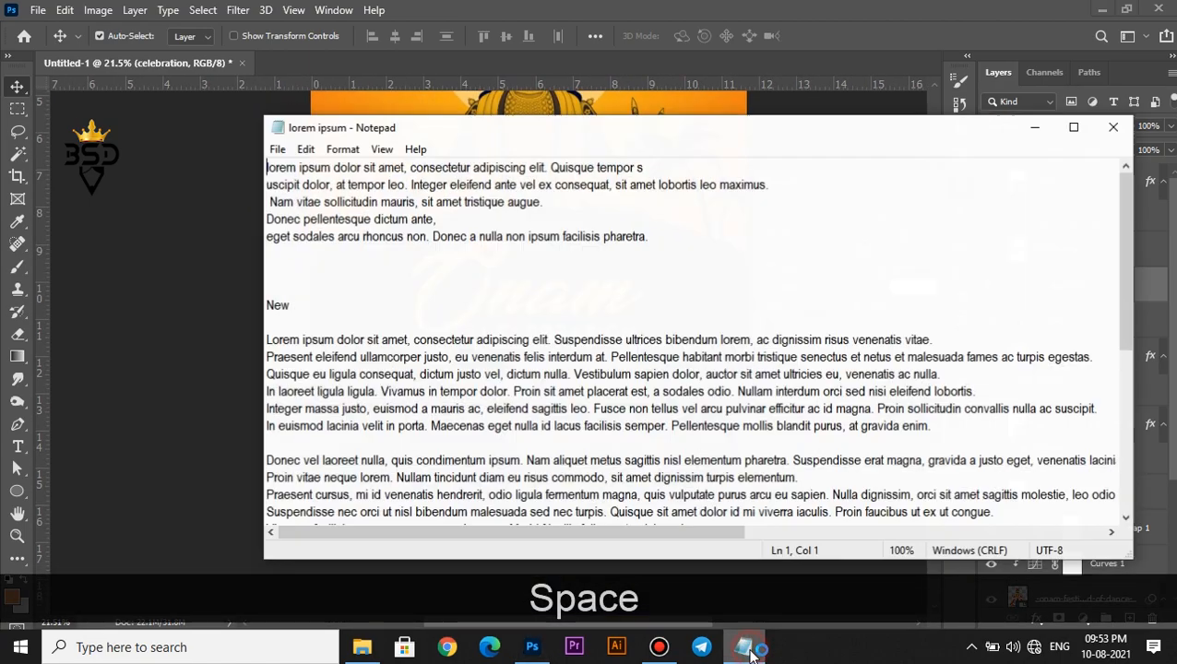
left_click_drag(546, 201, 252, 160)
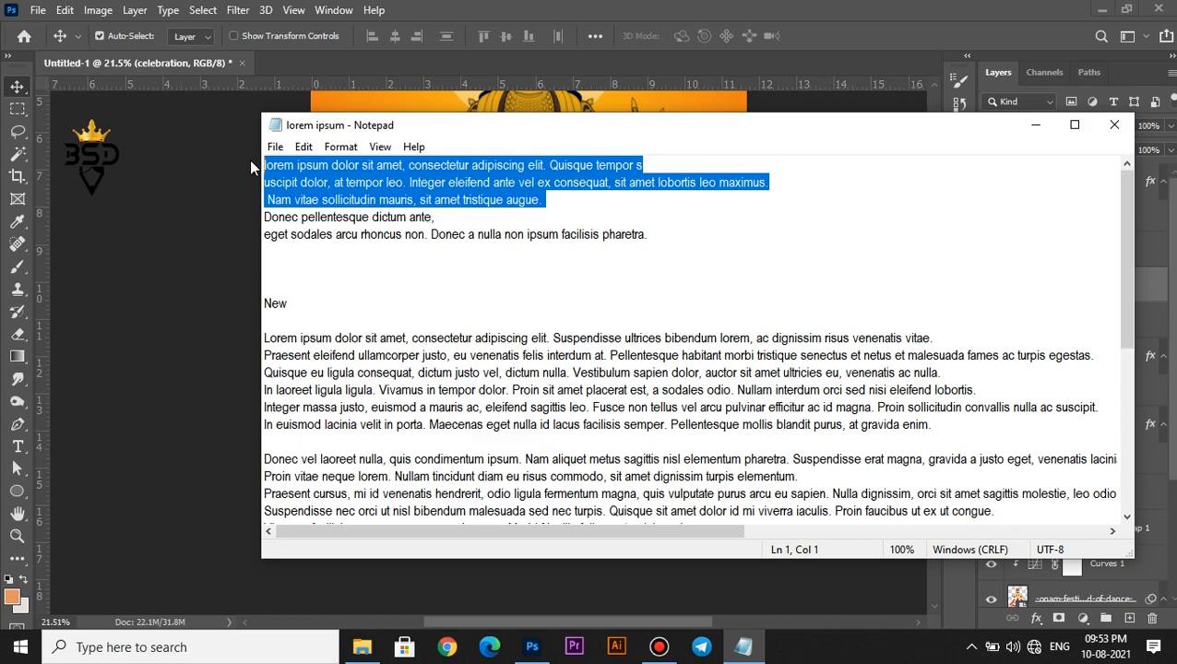
key("ctrl+c")
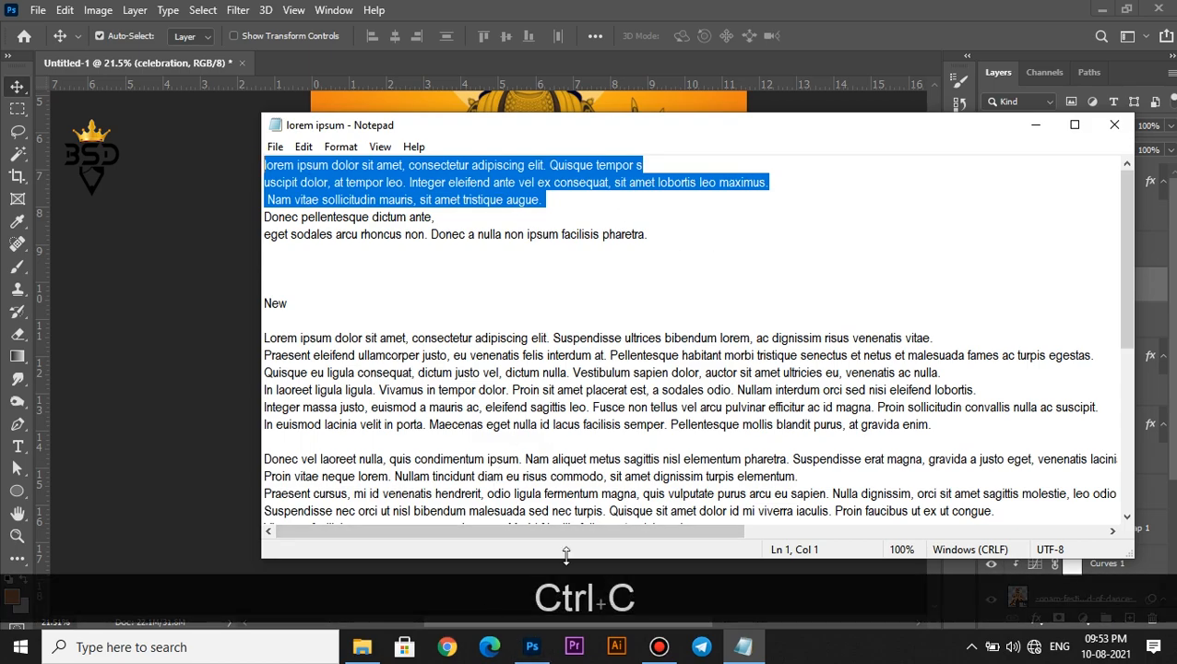
left_click(1039, 126)
Duplicate the CELEBRATION layer lower down and paste the lorem ipsum text into it
left_click(606, 373)
right_click(564, 338)
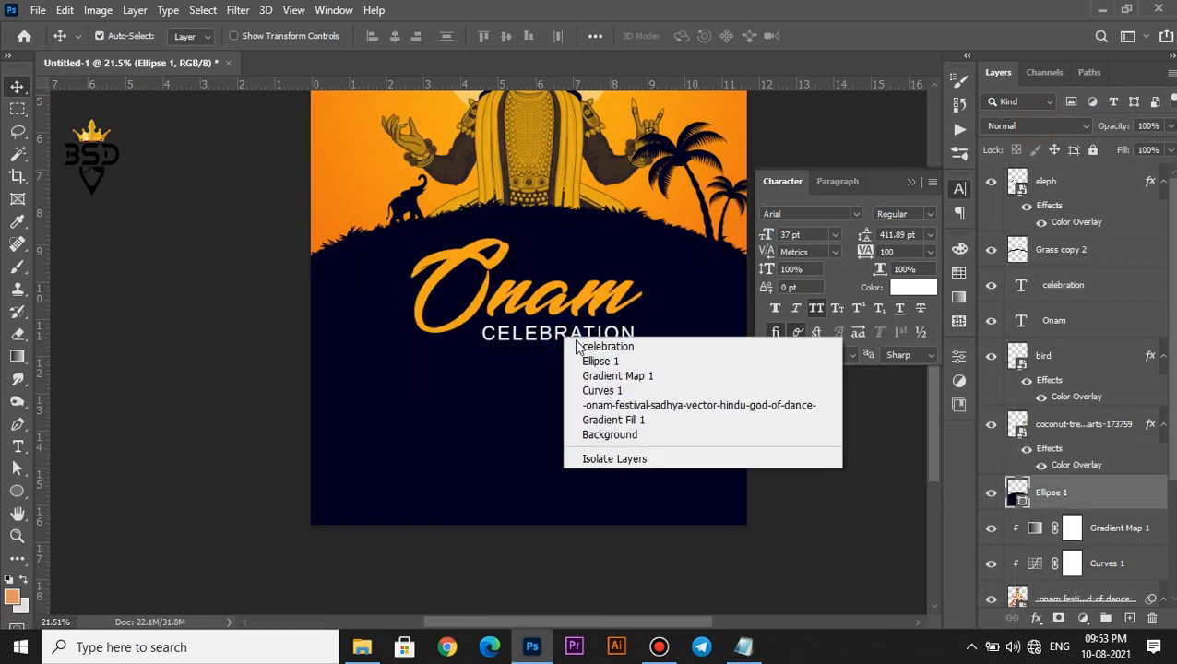
left_click(576, 346)
left_click_drag(557, 339, 508, 392)
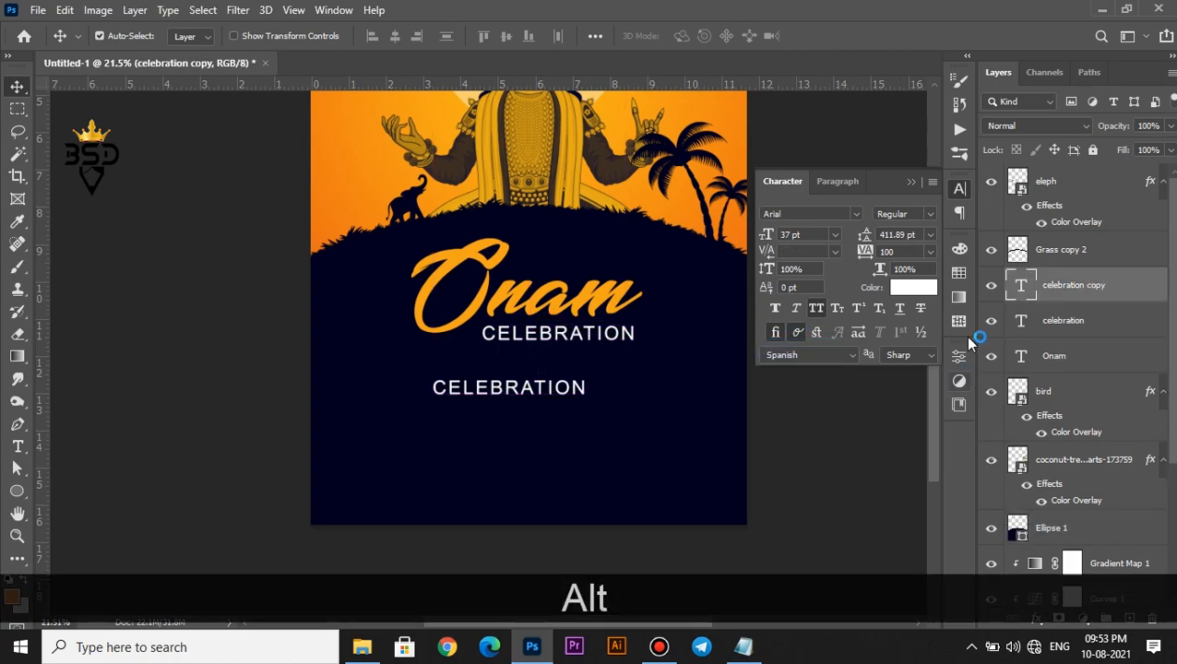
double_click(1021, 287)
key("ctrl+v")
Set the pasted text to Auto leading, 0 tracking and a small body size
key("ctrl+a")
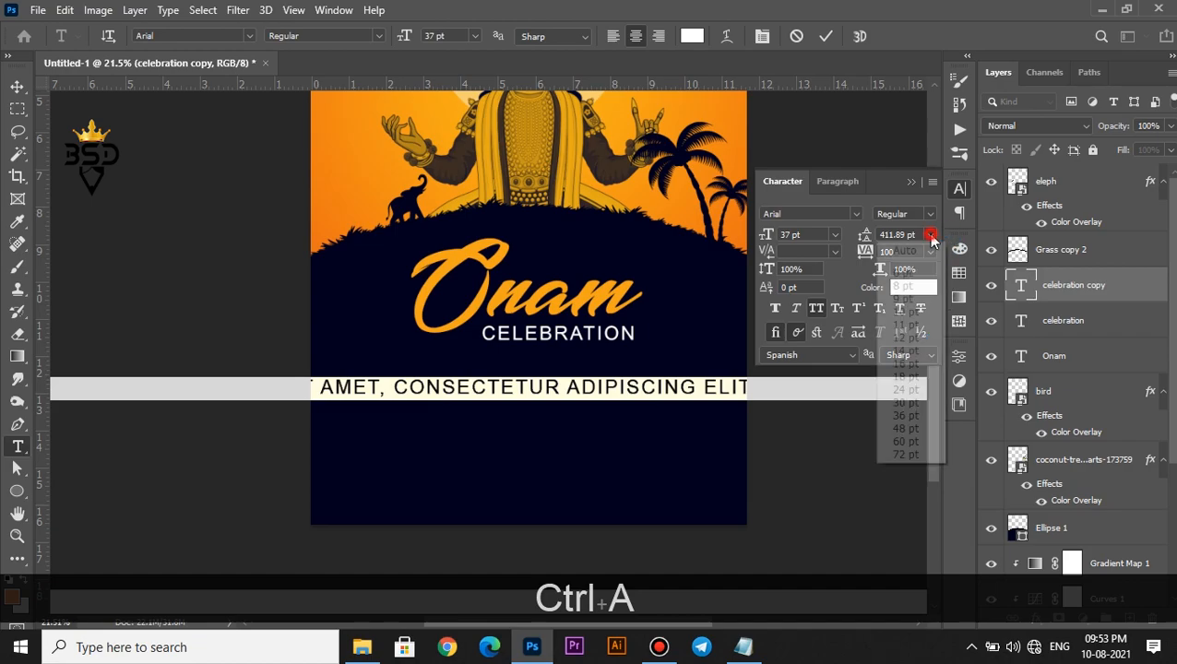
left_click(930, 234)
left_click(923, 249)
left_click(928, 251)
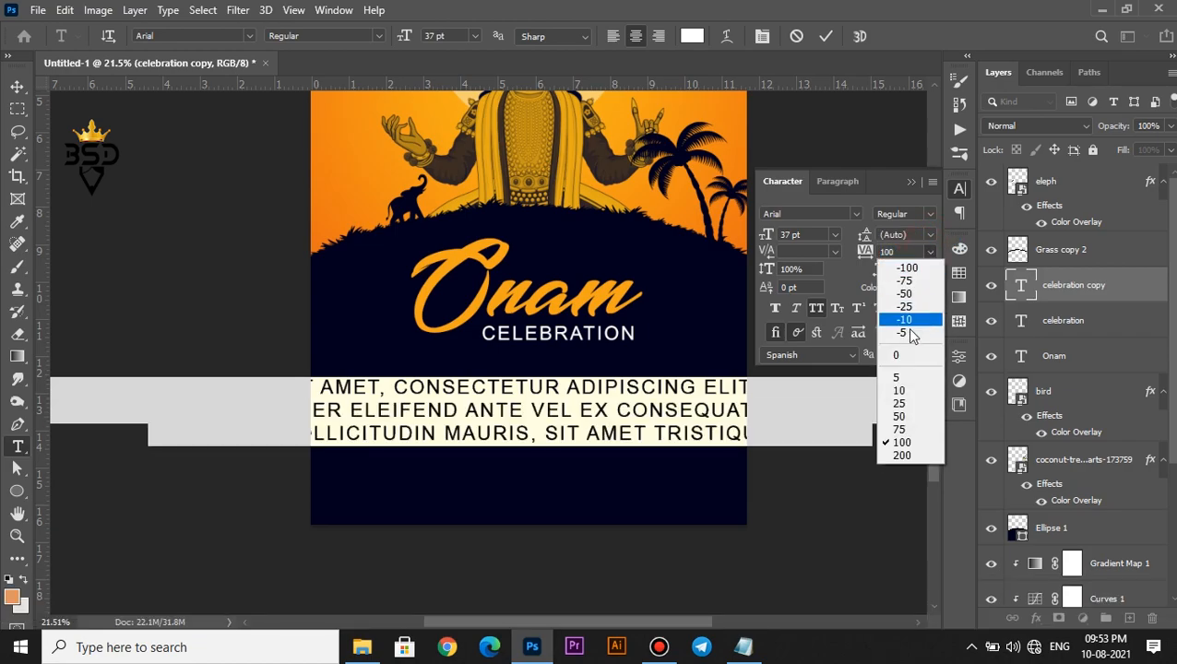
left_click(907, 356)
left_click_drag(771, 238, 752, 230)
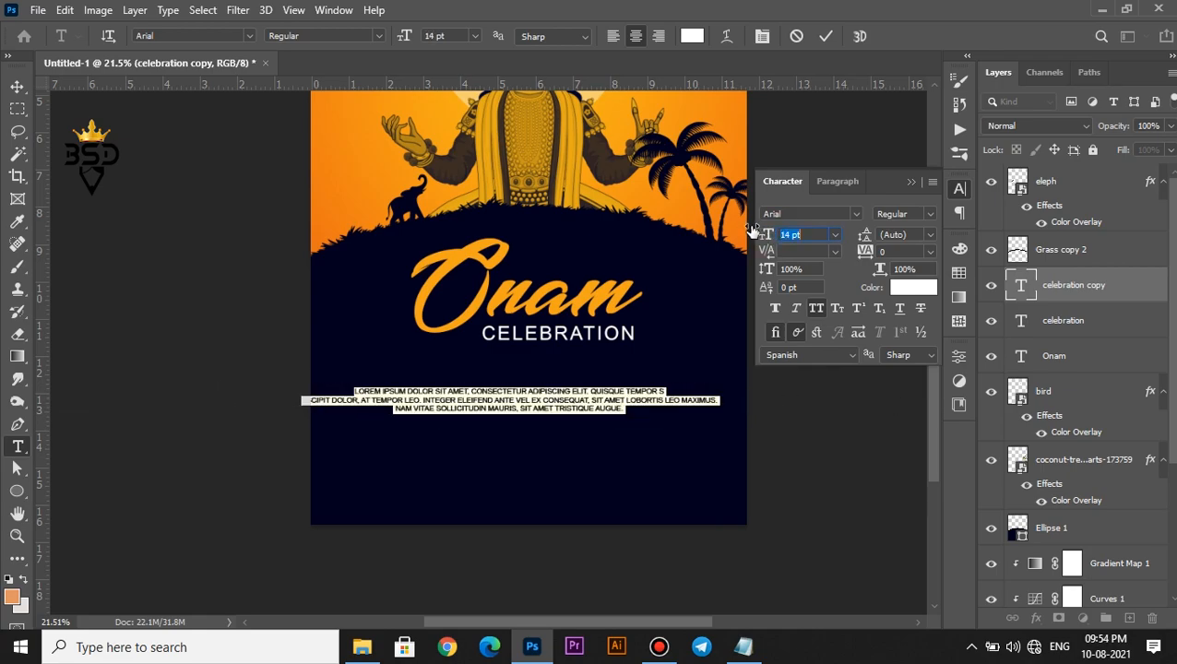
left_click(827, 35)
Move the paragraph below CELEBRATION and scale it down about its centre
key("v")
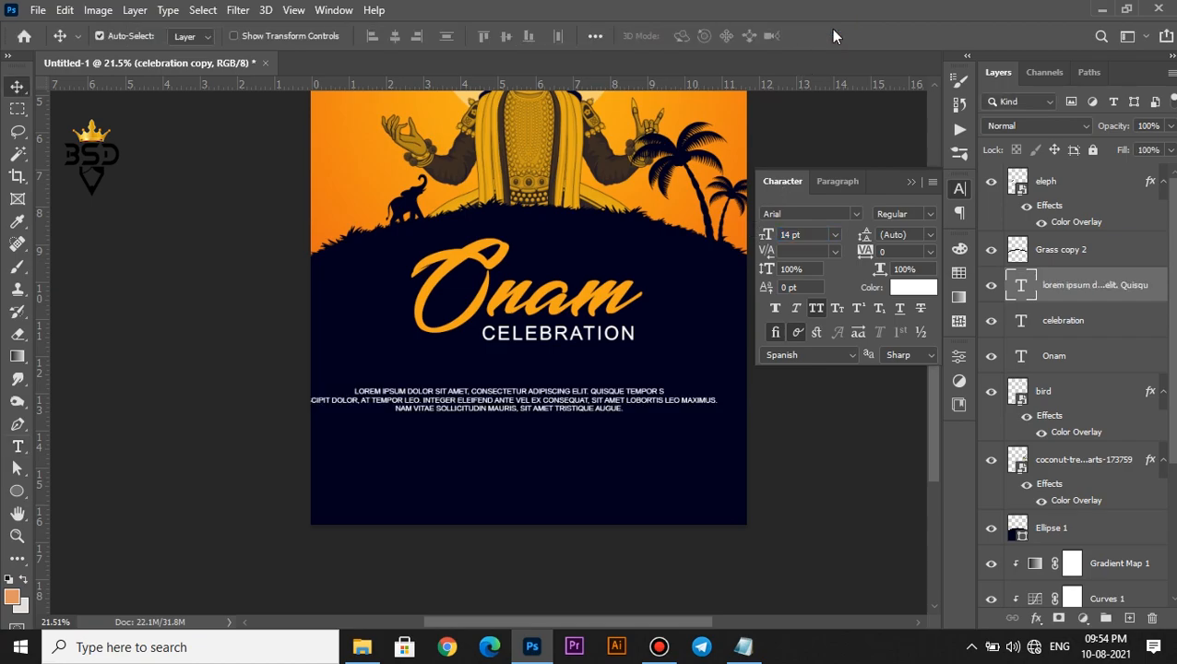
scroll(638, 327, "up", 2)
left_click_drag(531, 441, 570, 400)
key("ctrl+t")
left_click_drag(779, 403, 743, 402)
left_click(856, 41)
scroll(518, 413, "down", 4)
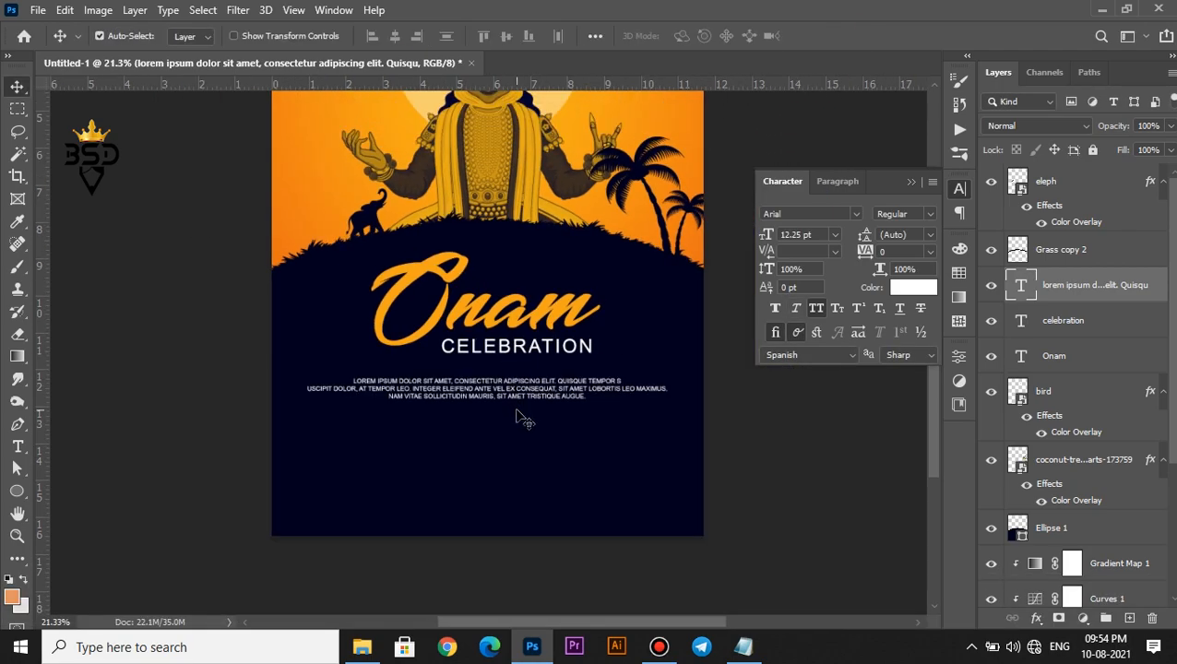
scroll(518, 420, "up", 2)
left_click_drag(517, 429, 522, 393)
Set the paragraph leading to 17 pt and paste a second copy of it below
double_click(1020, 287)
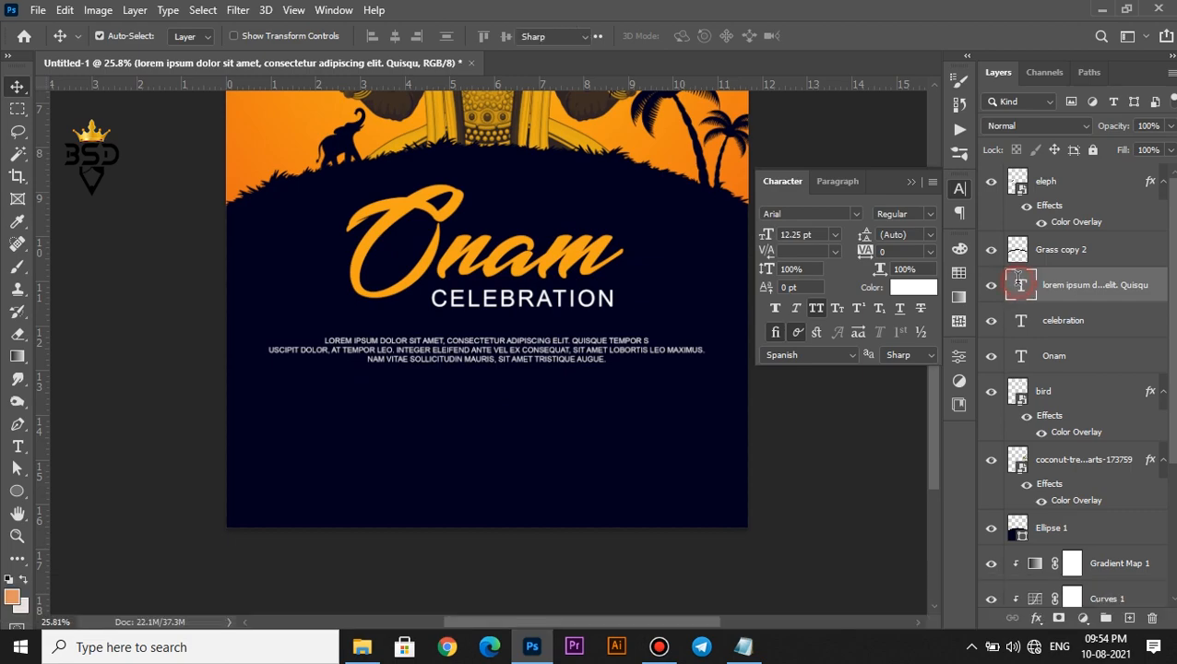
left_click_drag(865, 233, 869, 235)
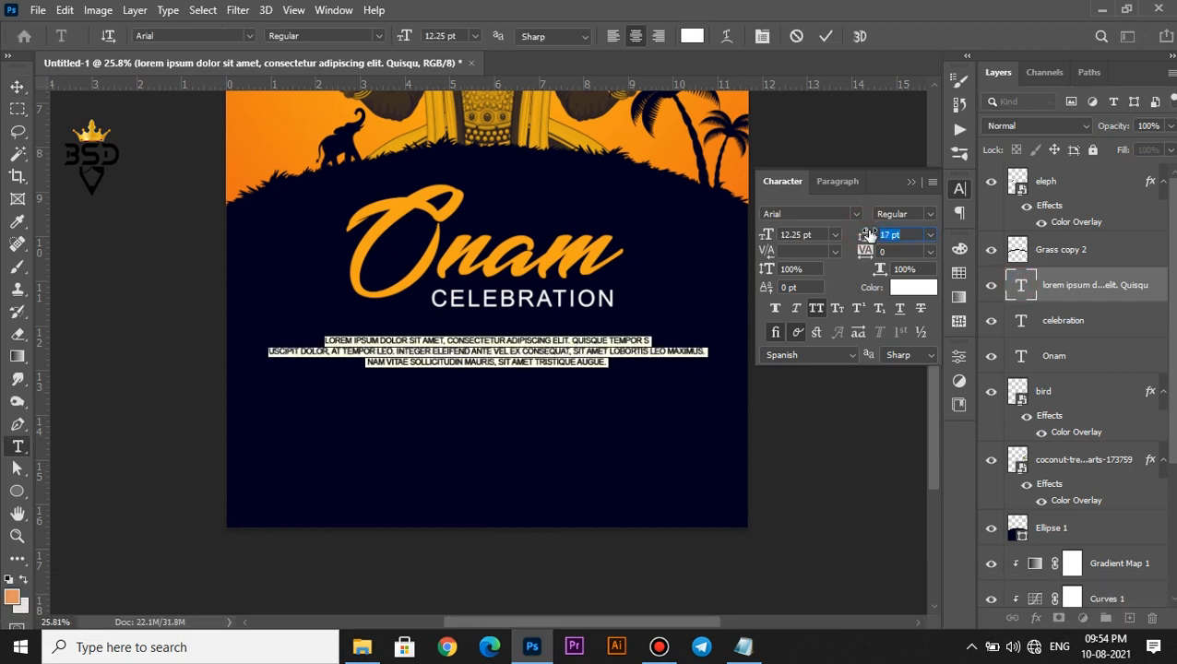
key("ctrl+c")
left_click(614, 363)
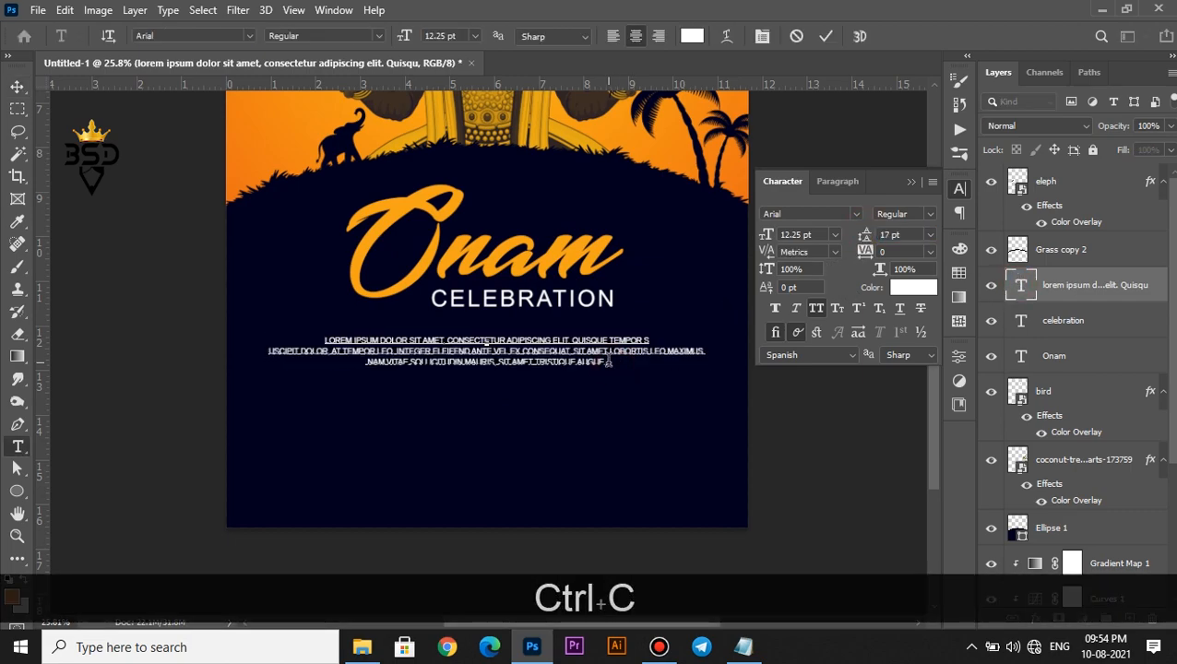
key("ctrl+v")
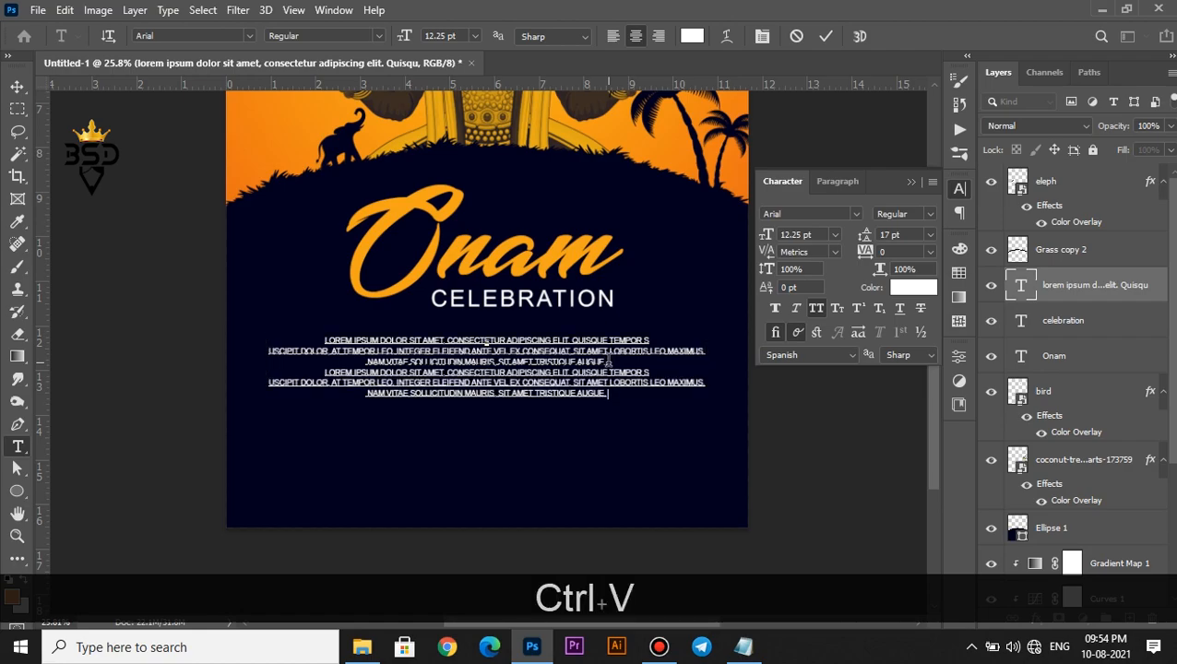
left_click(824, 36)
key("v")
scroll(508, 437, "down", 2)
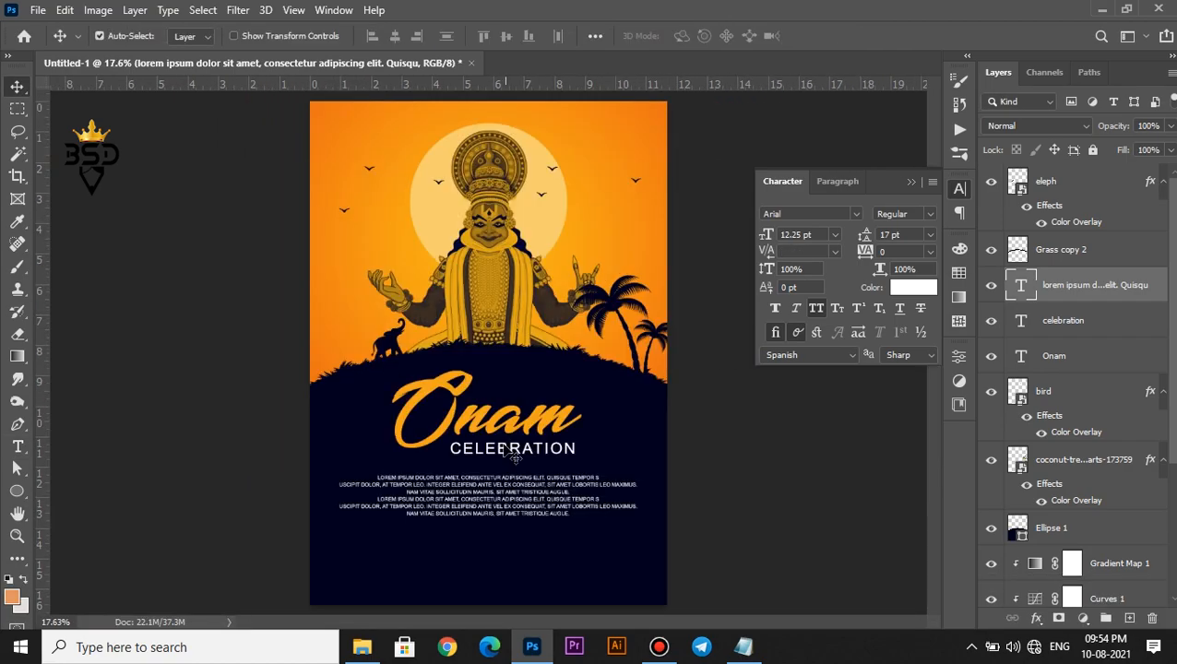
scroll(508, 437, "up", 1)
left_click_drag(503, 516, 502, 371)
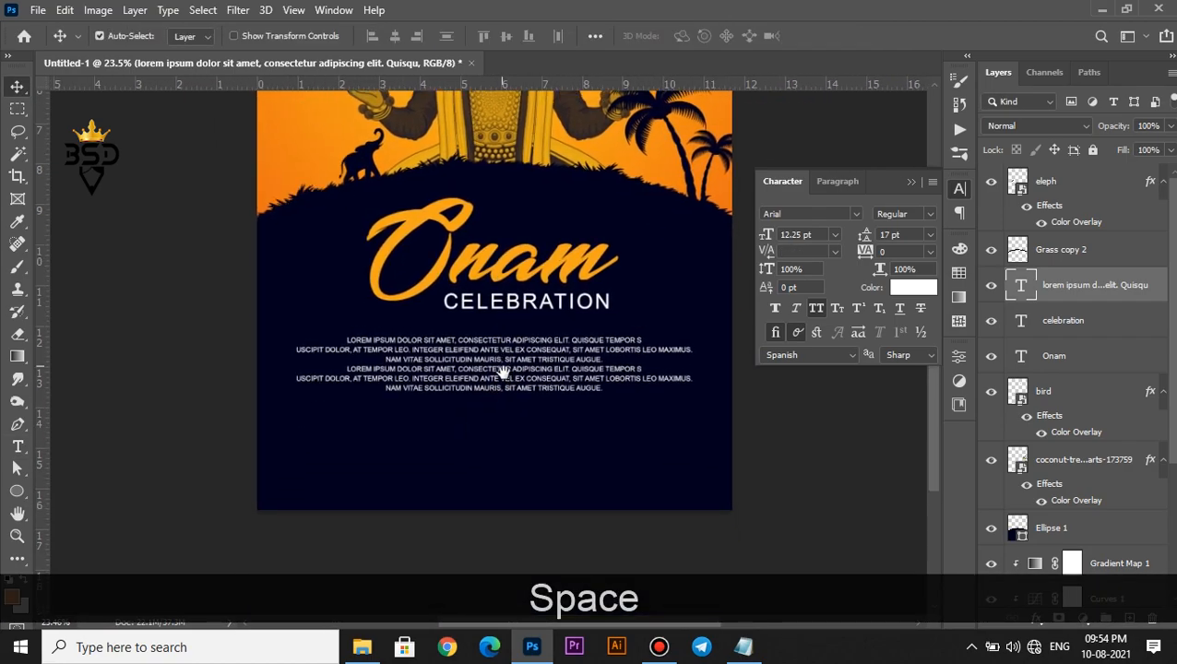
Duplicate CELEBRATION below the paragraph and retype it as 'START ON AUGUST-12'
right_click(496, 305)
left_click(513, 311)
left_click_drag(503, 309, 461, 423)
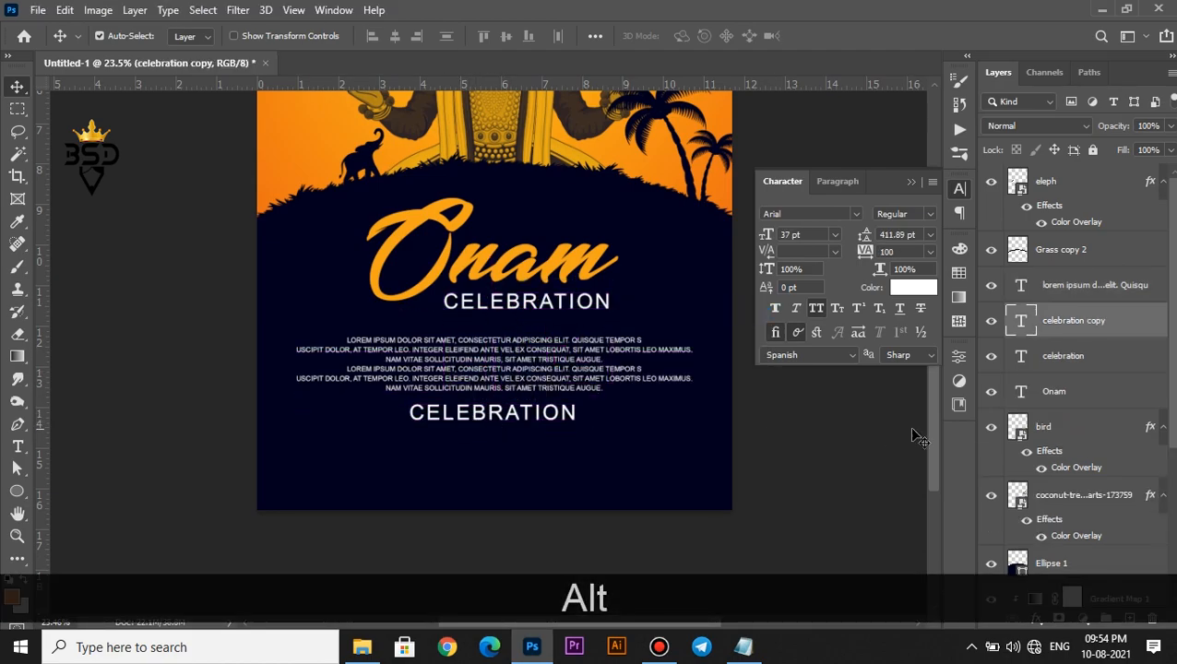
double_click(1021, 322)
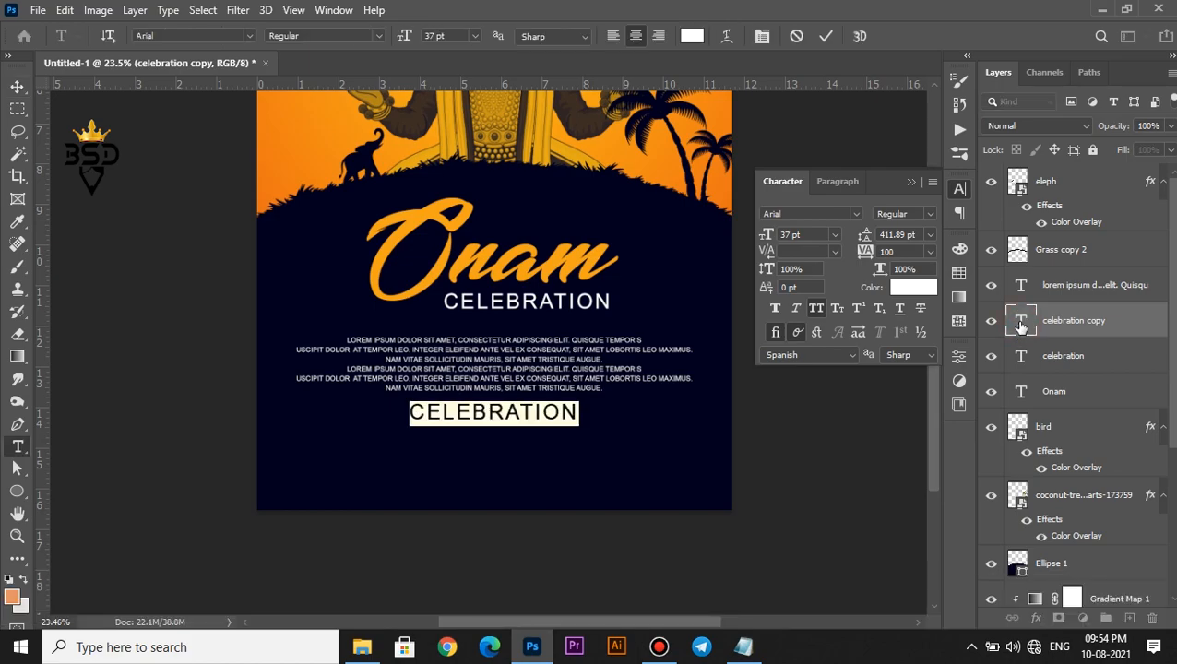
type("START ")
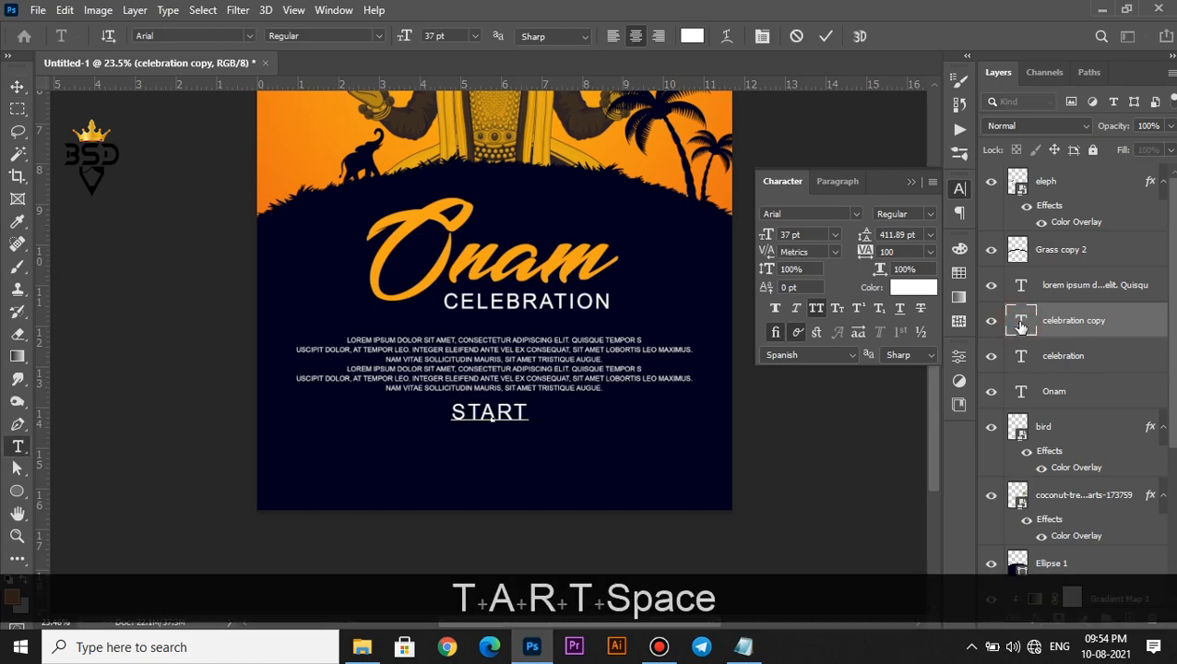
type("ONAU")
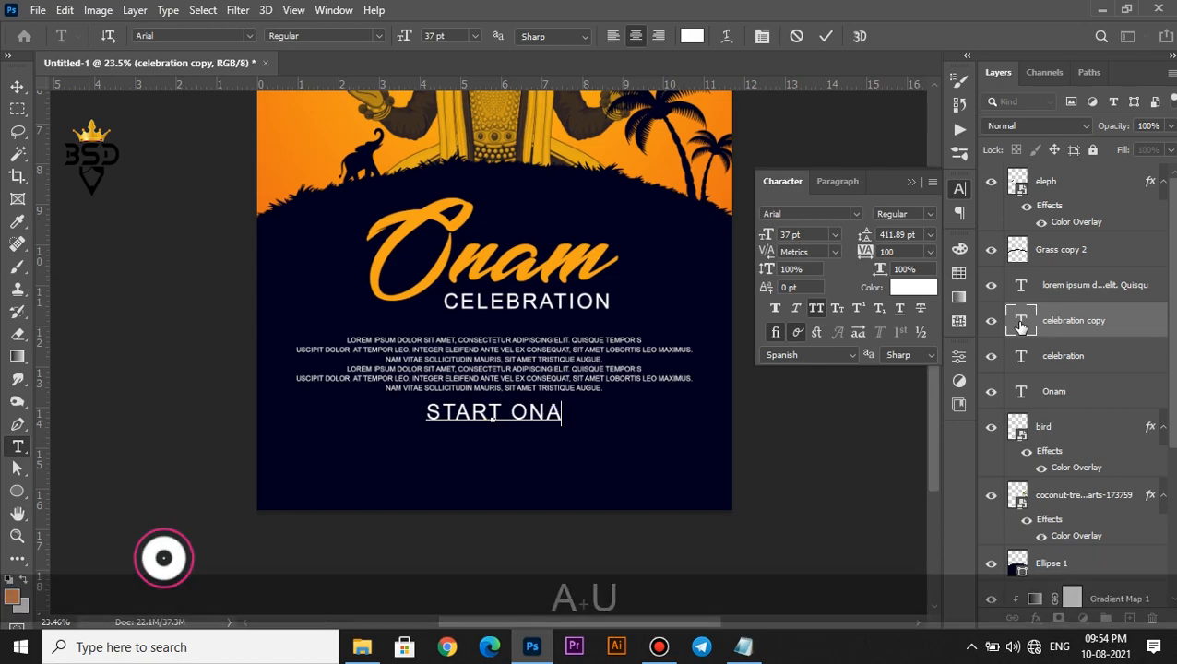
key("BackSpace")
key("BackSpace")
type("AUGUST")
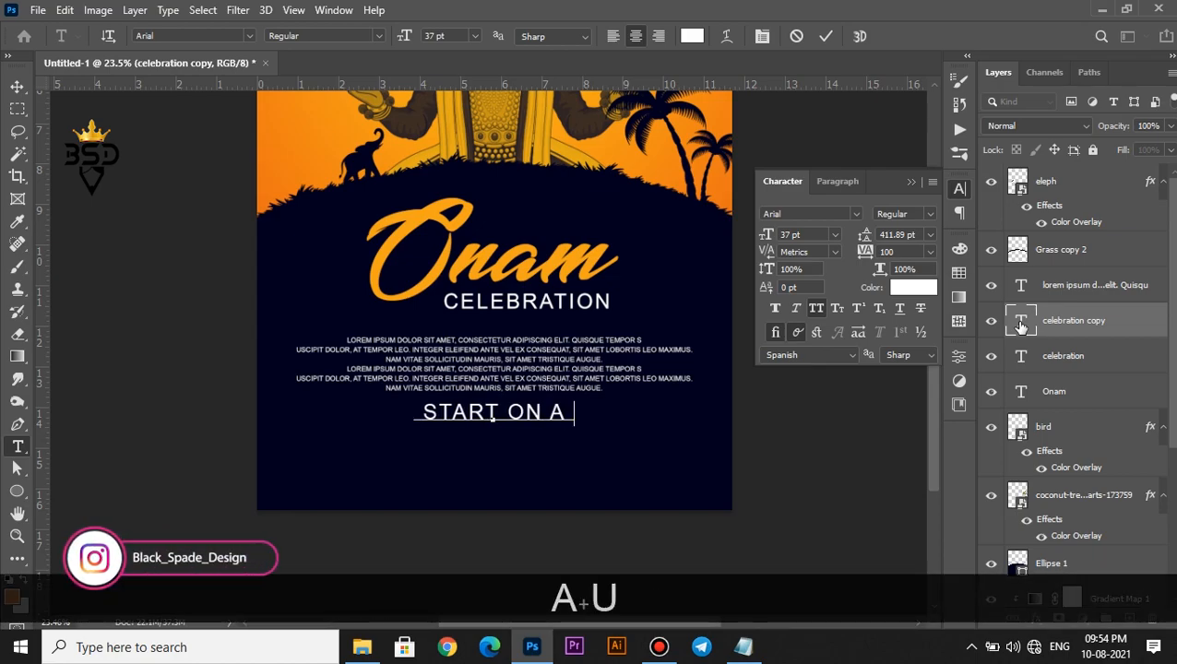
type("-12")
Colour the date line orange (f4a40b) sampled from Onam and tighten its tracking to 20
key("ctrl+a")
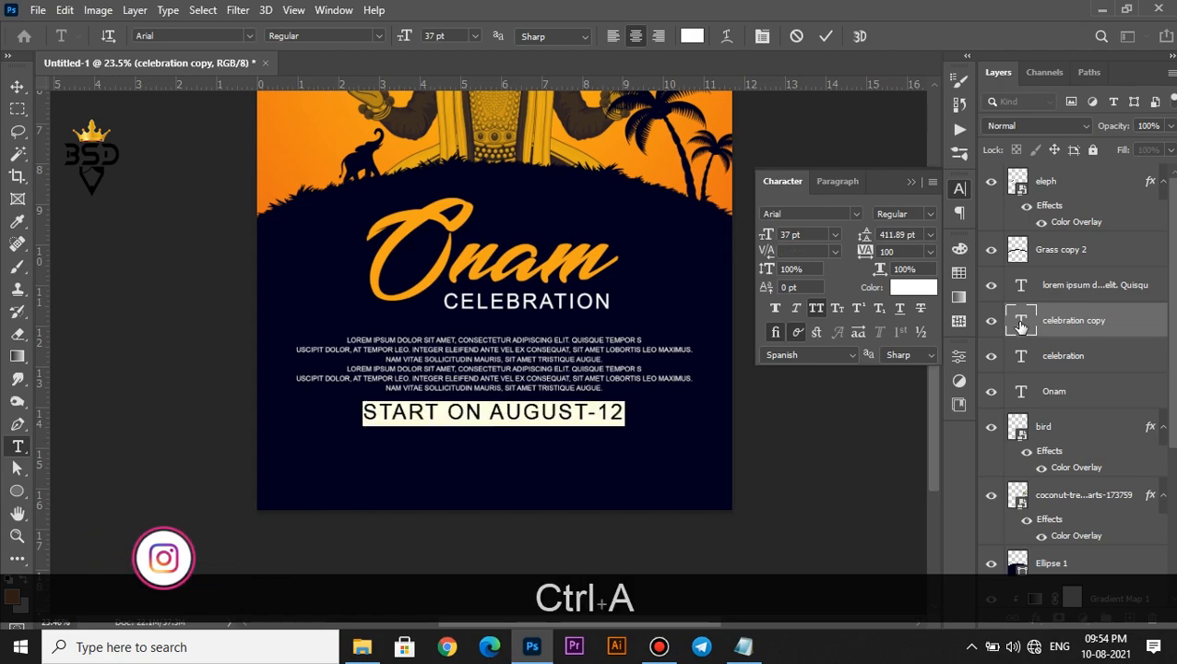
left_click(911, 288)
left_click(409, 228)
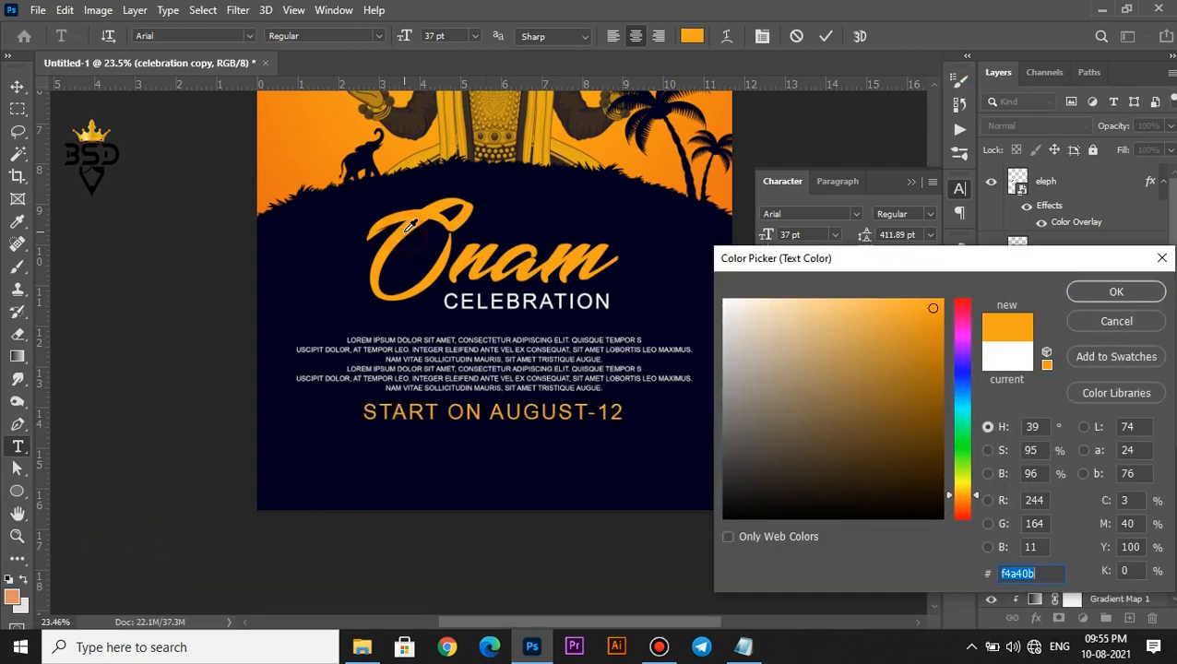
left_click(1116, 291)
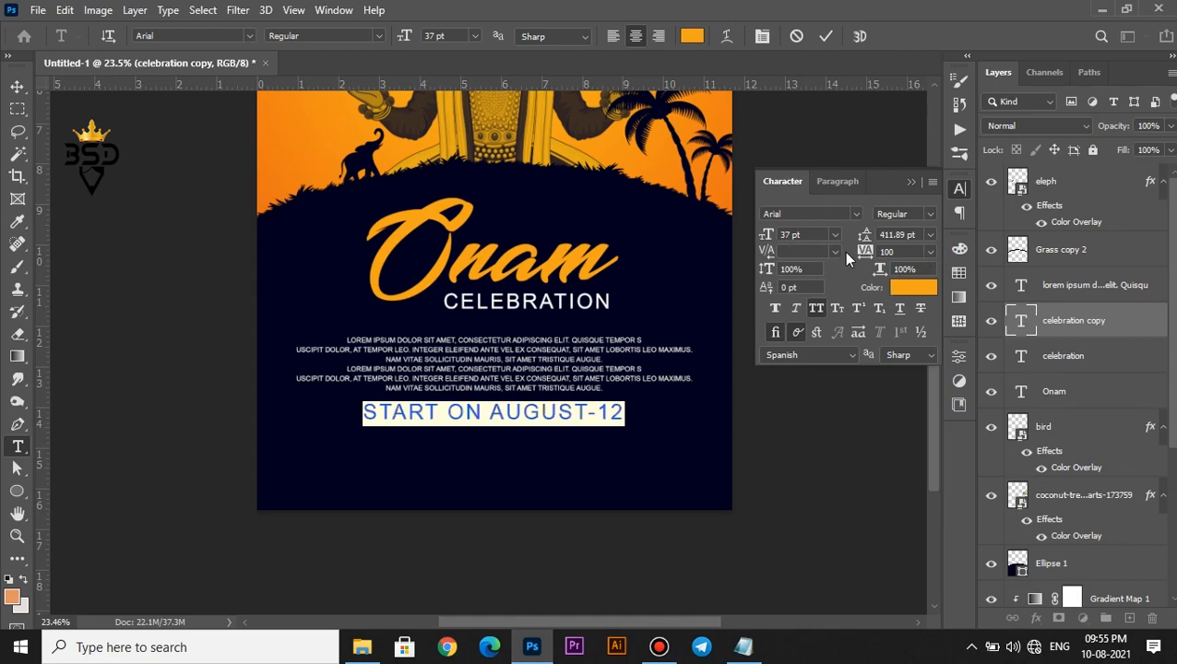
left_click_drag(865, 250, 858, 251)
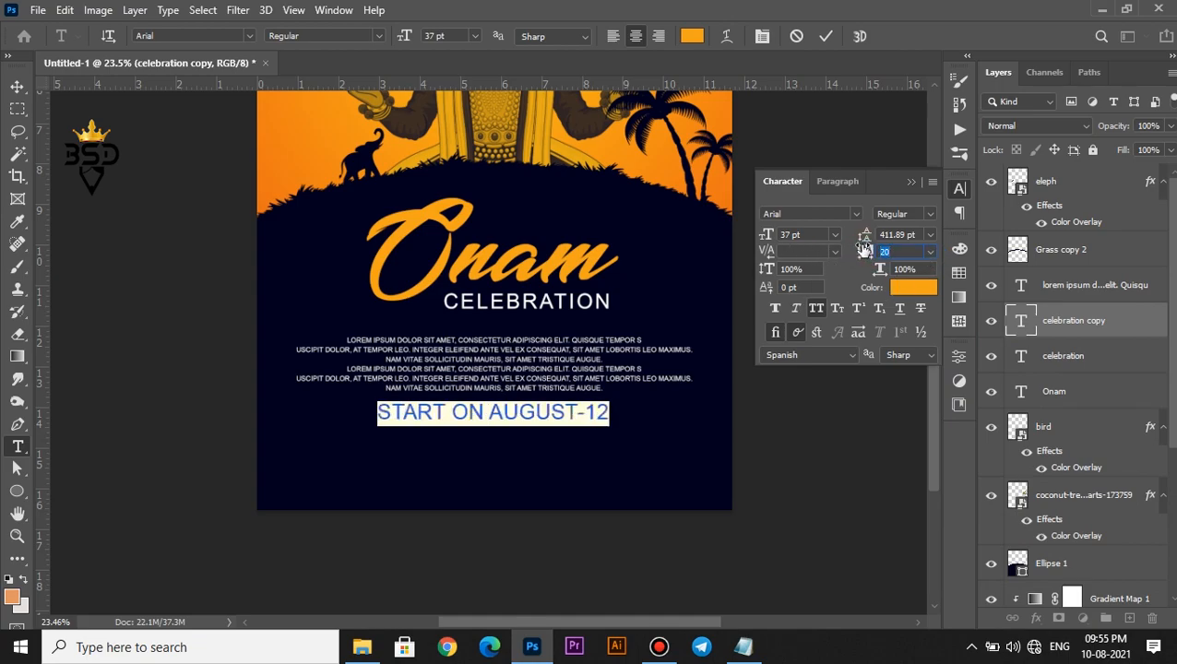
left_click(826, 36)
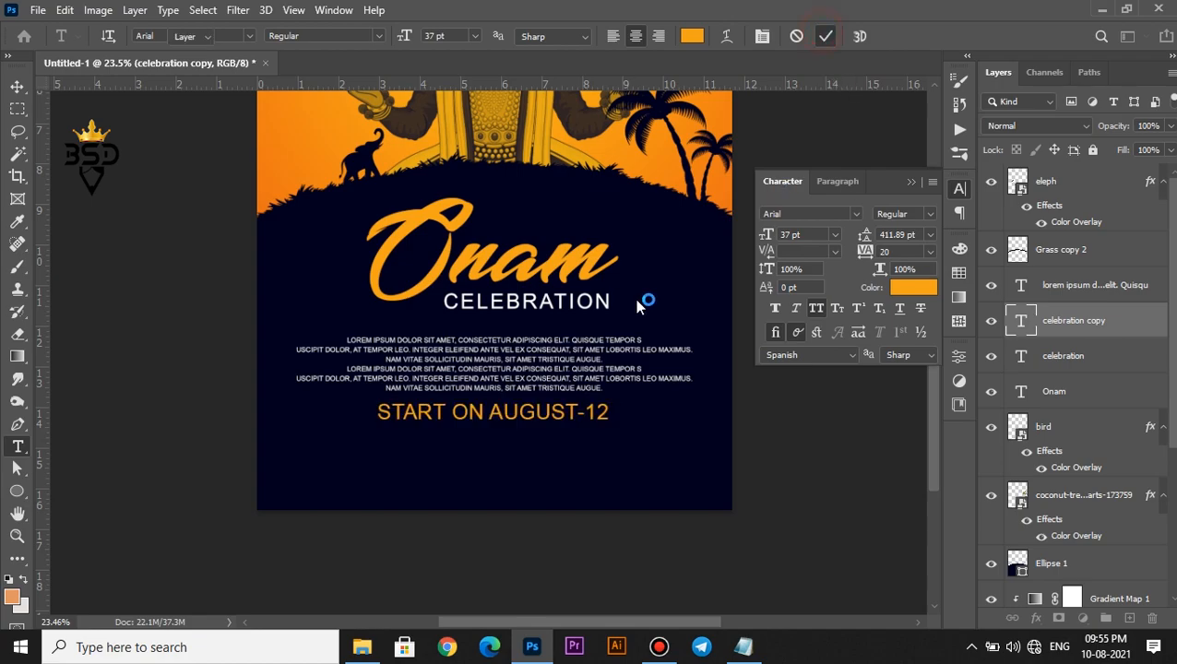
Nudge the date line slightly downward
key("v")
scroll(518, 420, "down", 3)
scroll(511, 442, "up", 2)
key("space")
left_click_drag(512, 470, 499, 361)
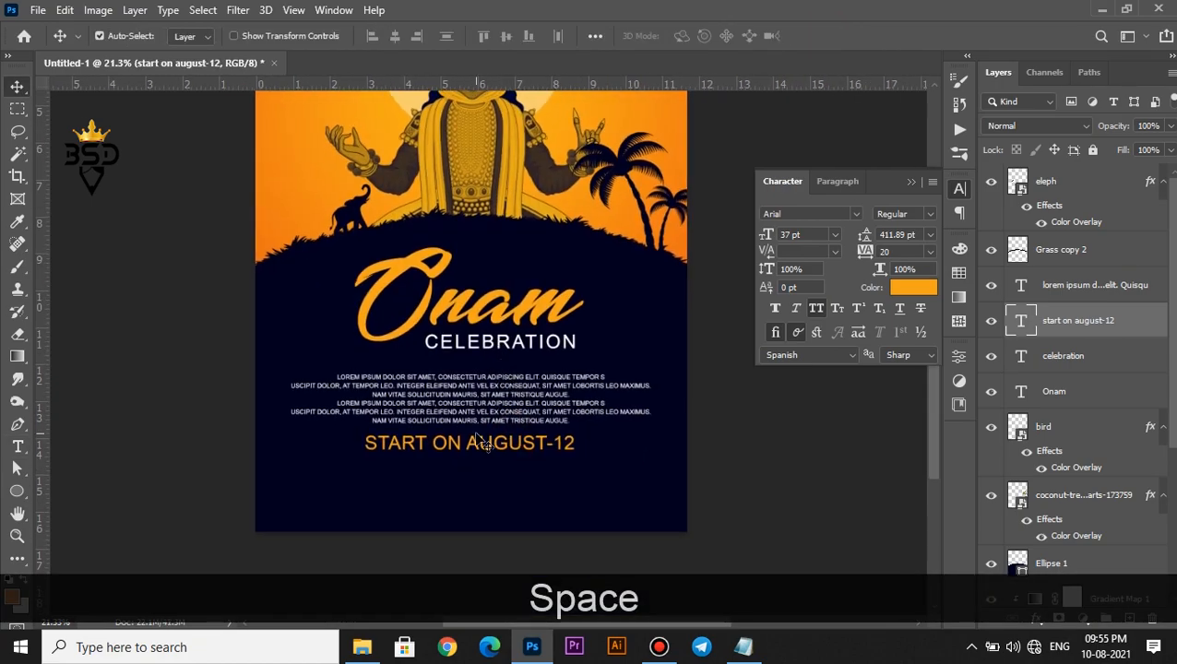
key("Down")
key("Down")
key("Down")
key("Down")
key("Down")
key("Down")
key("Down")
key("Down")
key("Down")
key("Down")
key("Down")
key("Down")
key("Down")
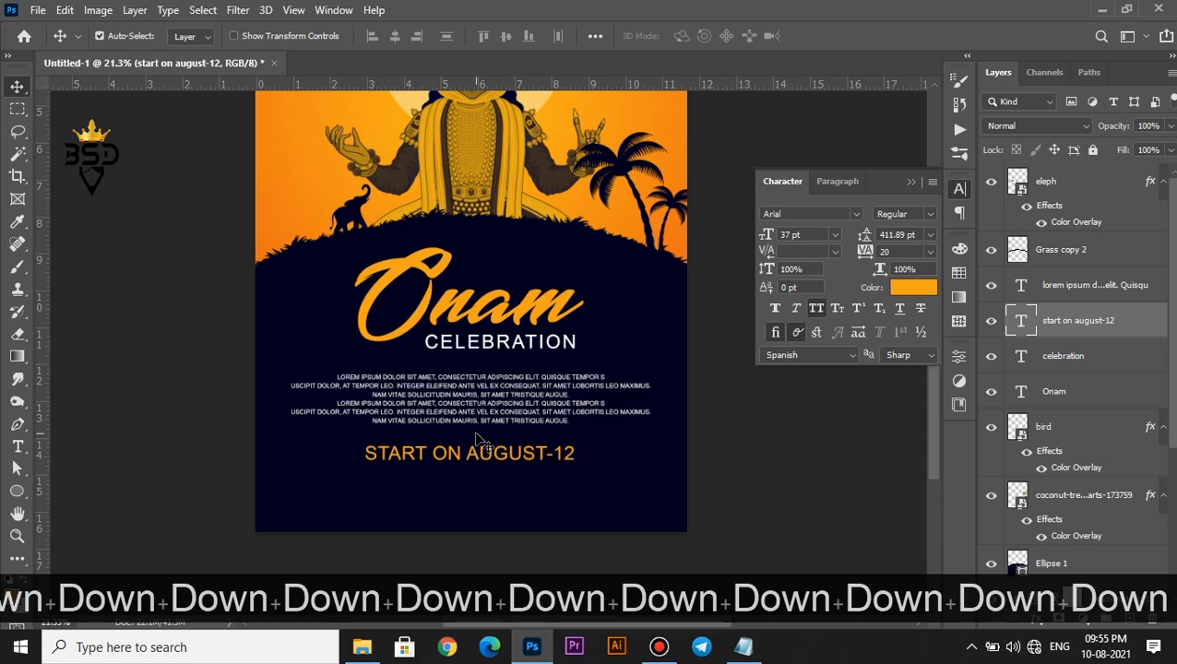
Open Icon.png and copy its top row of social icons onto a new layer
left_click(368, 651)
left_click_drag(544, 168, 669, 57)
key("m")
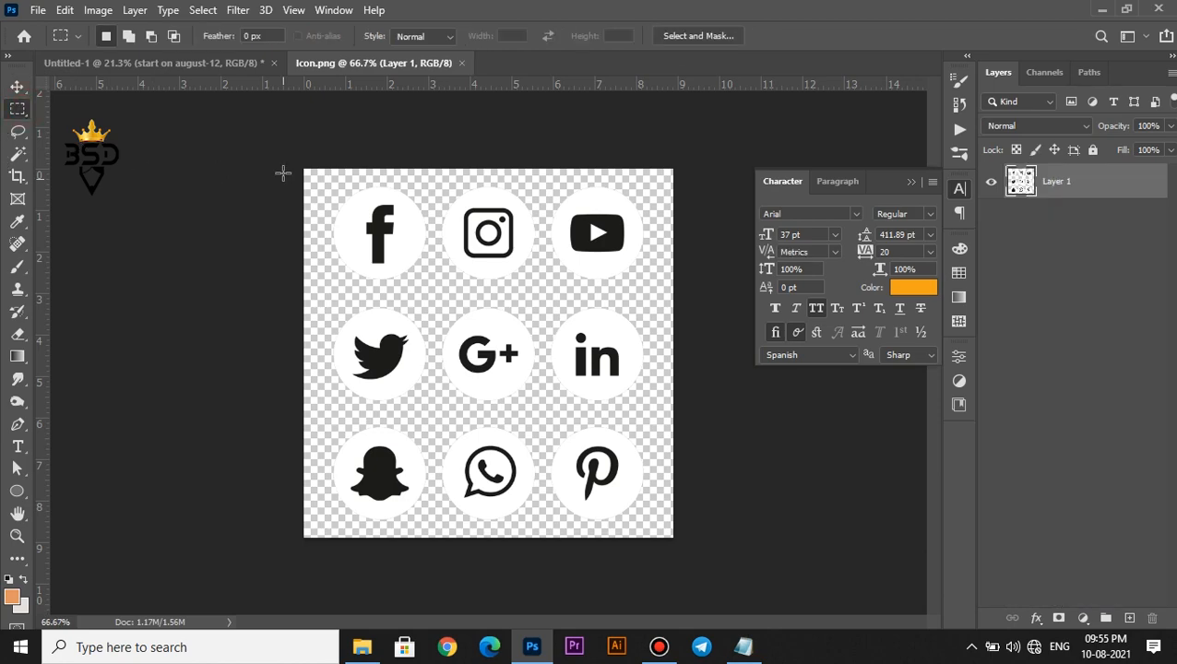
left_click_drag(268, 140, 664, 290)
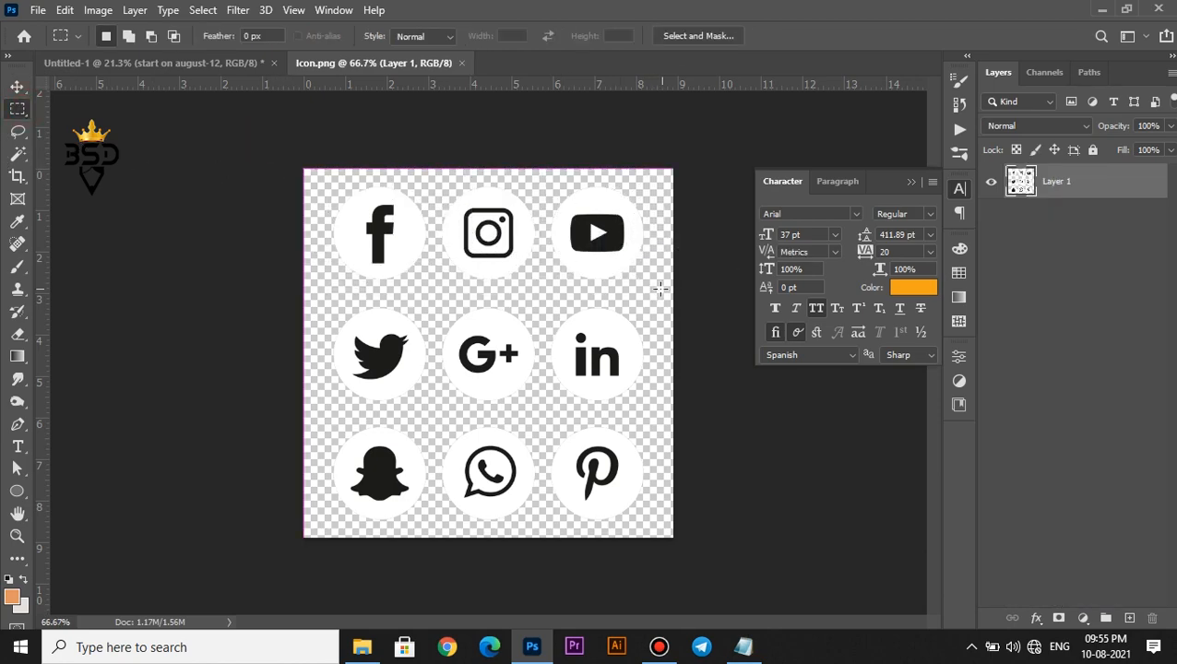
right_click(612, 261)
left_click(699, 388)
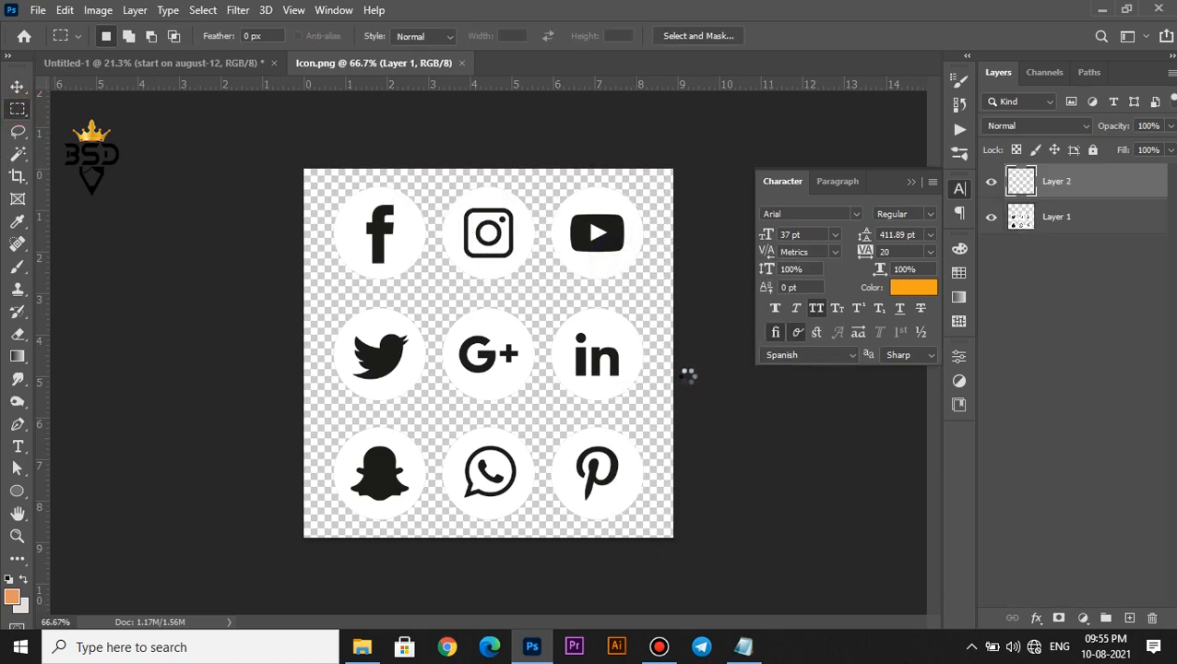
Bring the icon row into the poster, scale it to about 65%, and blend it in Screen mode
key("v")
left_click_drag(583, 247, 240, 67)
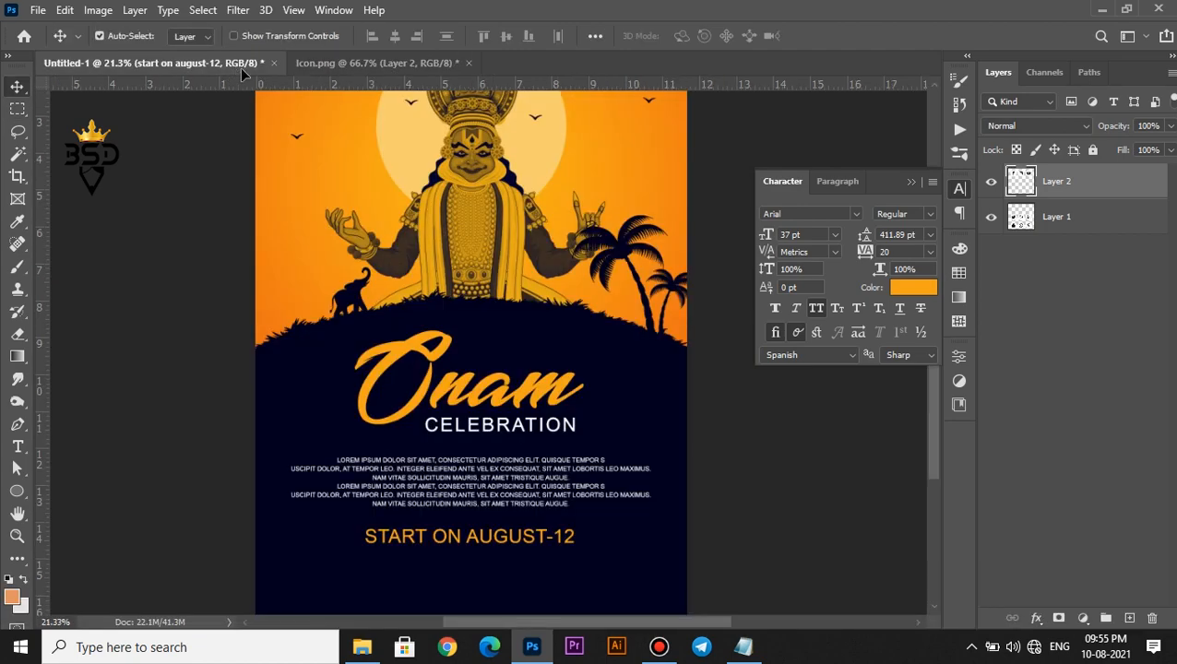
left_click_drag(472, 564, 487, 378)
scroll(472, 565, "up", 4)
key("space")
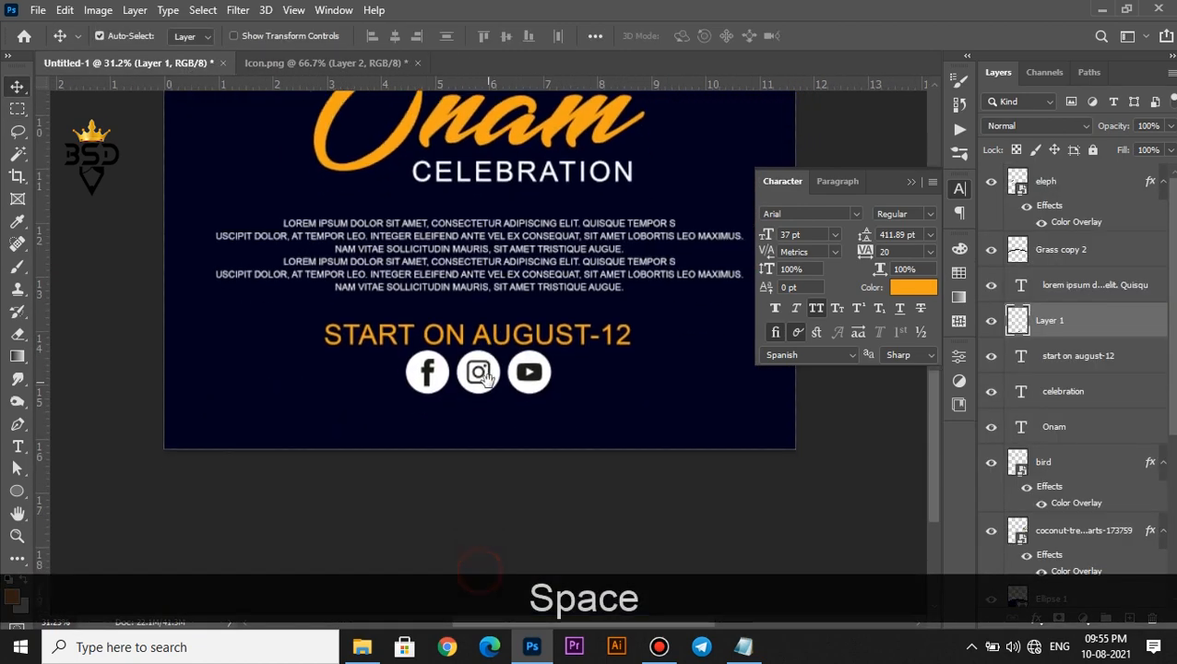
key("ctrl+t")
left_click_drag(551, 352, 526, 357)
key("Return")
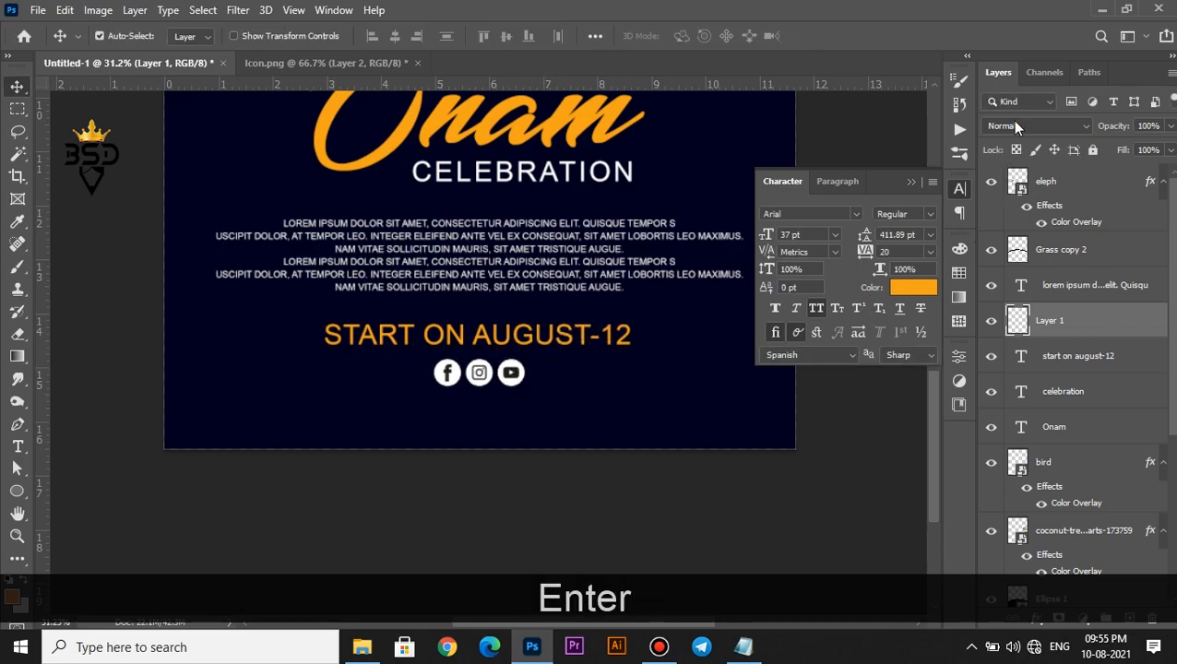
left_click(1014, 125)
left_click(1011, 270)
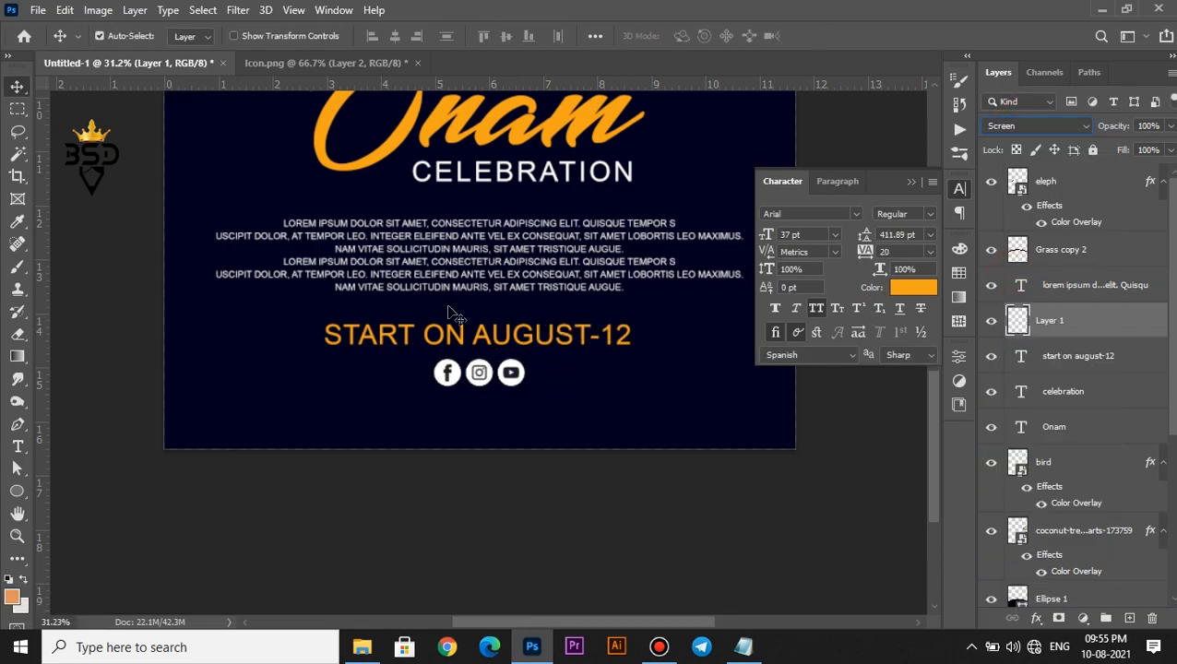
Select the Ellipse 1 layer, close the character panel, and unlock the Background layer
left_click(443, 303)
scroll(446, 307, "down", 3)
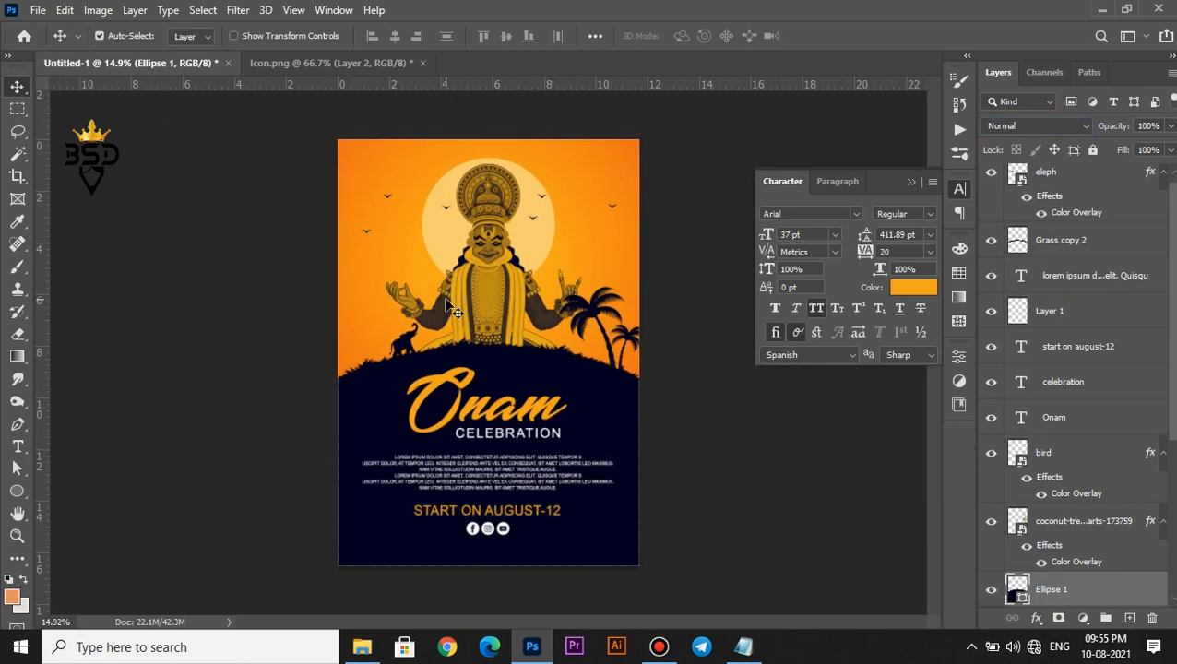
left_click(912, 184)
scroll(1079, 387, "down", 3)
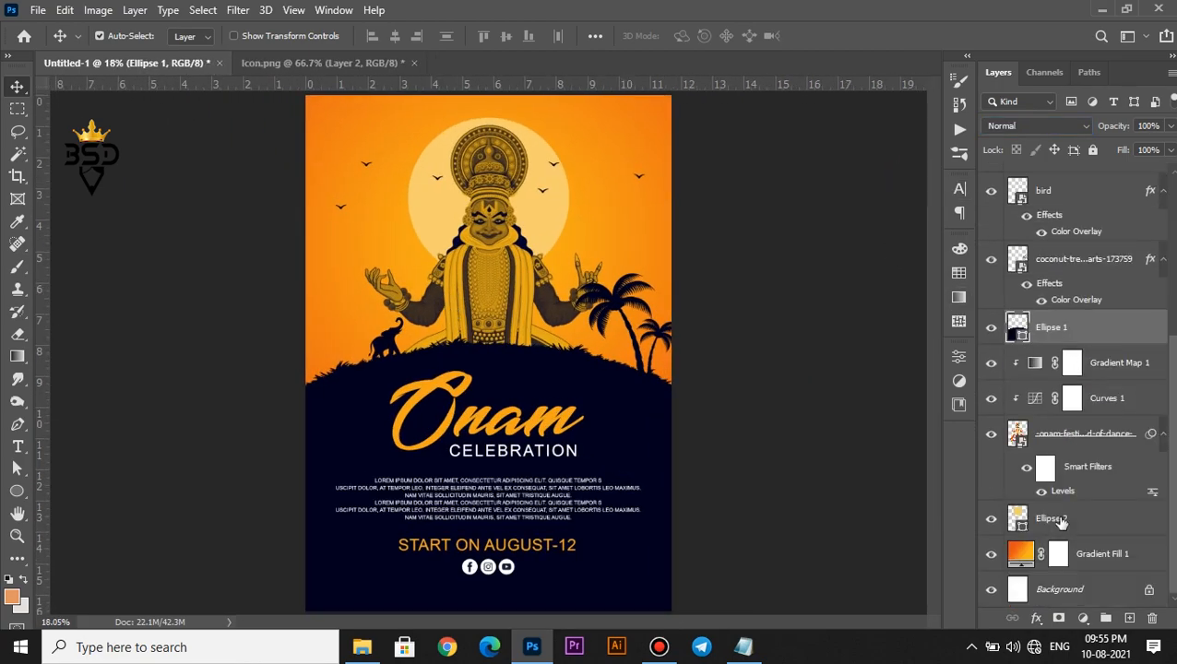
left_click(1149, 590)
Select the full canvas and centre the START ON AUGUST-12 line horizontally on the poster
left_click(1019, 592, "ctrl")
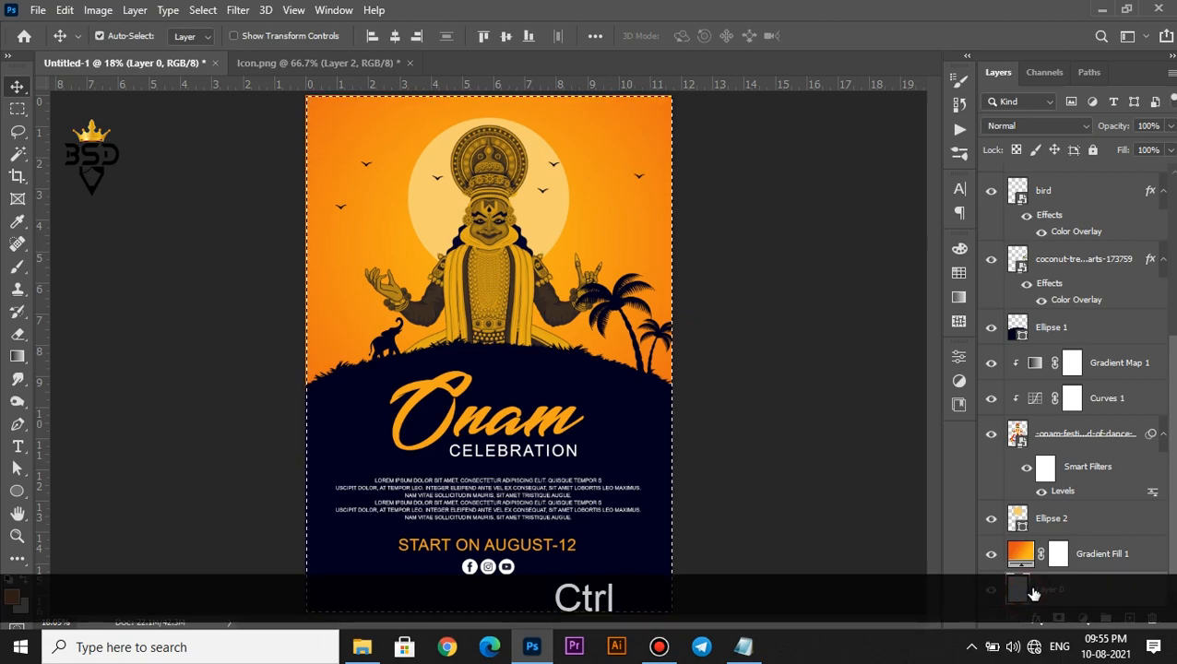
scroll(1120, 381, "up", 4)
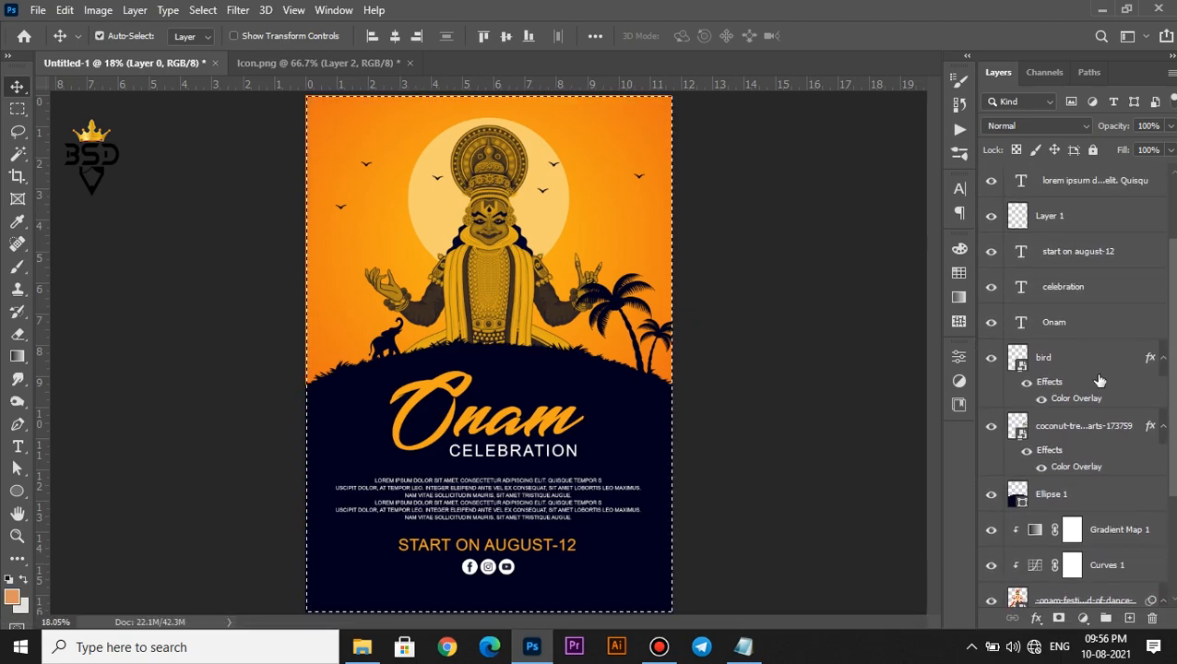
left_click(1079, 322)
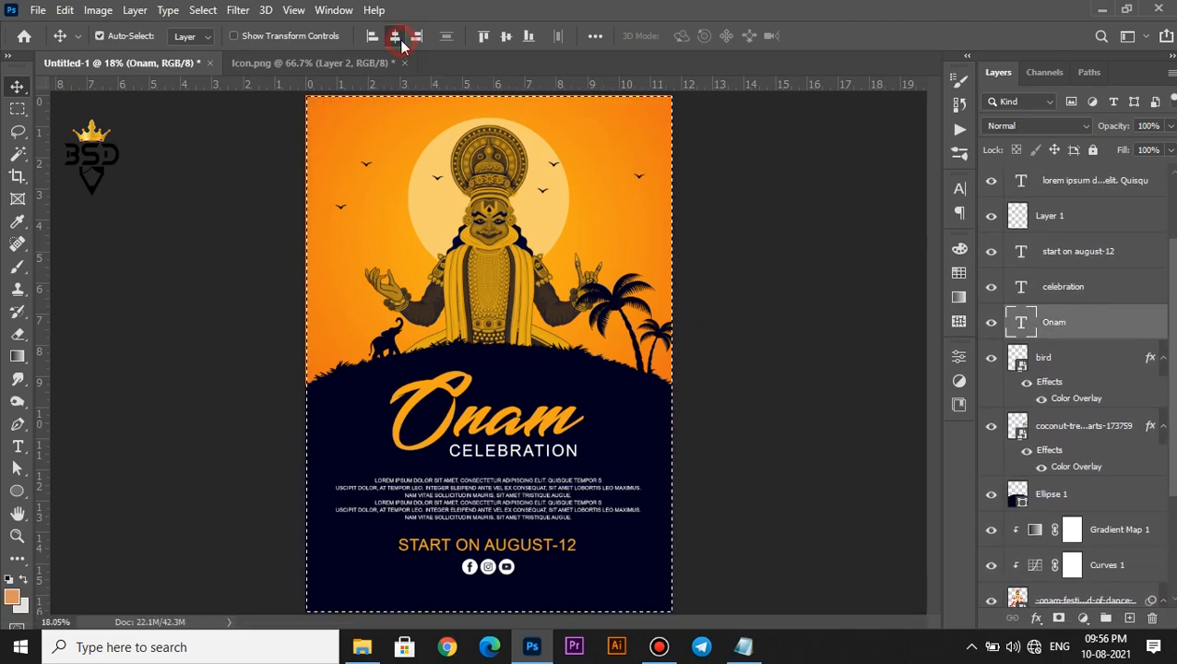
left_click(1105, 258)
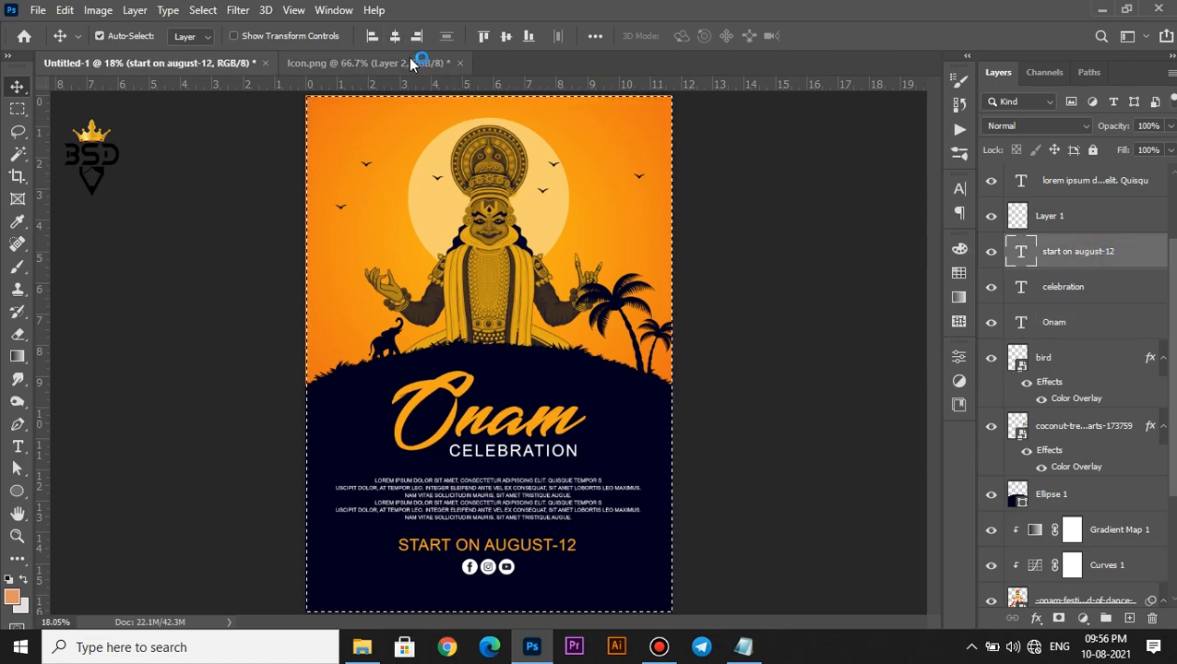
left_click(395, 36)
left_click(1076, 180)
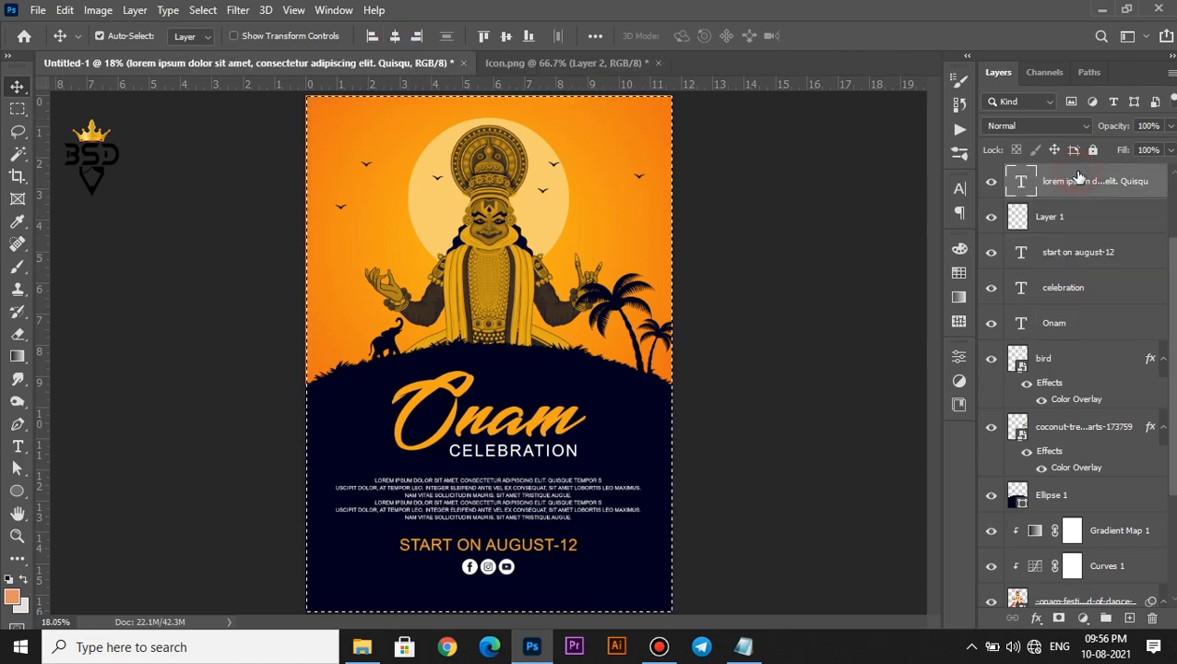
left_click_drag(1170, 405, 1169, 307)
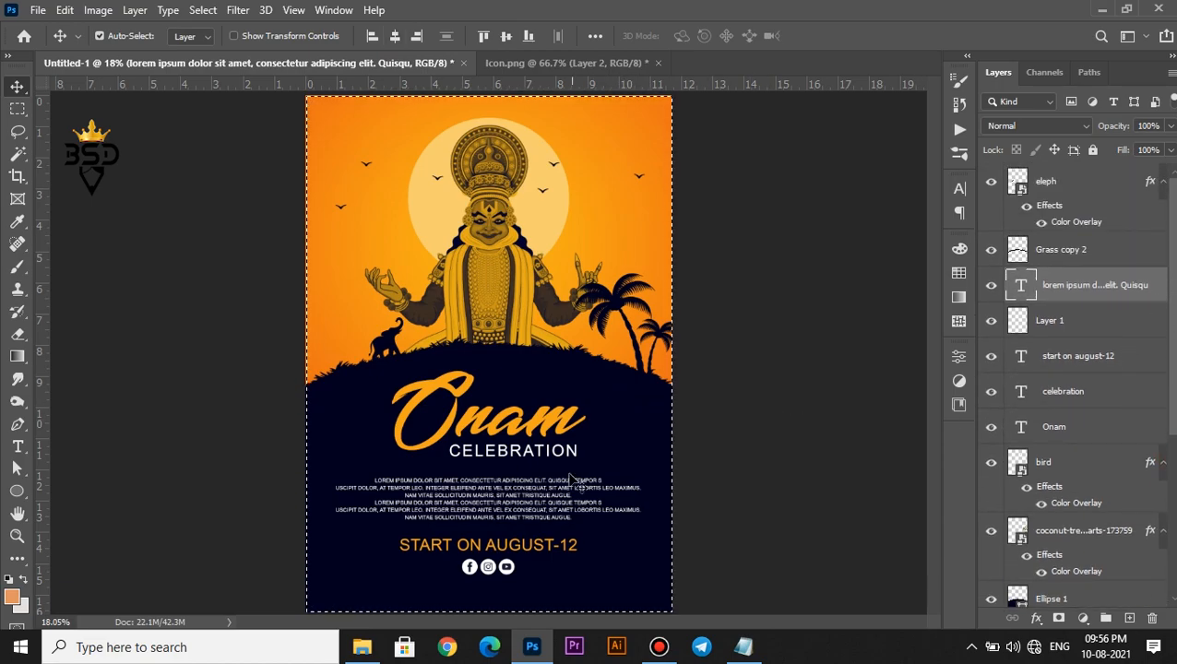
Deselect, then nudge the social icons layer (Layer 1) down two steps
left_click(1063, 333)
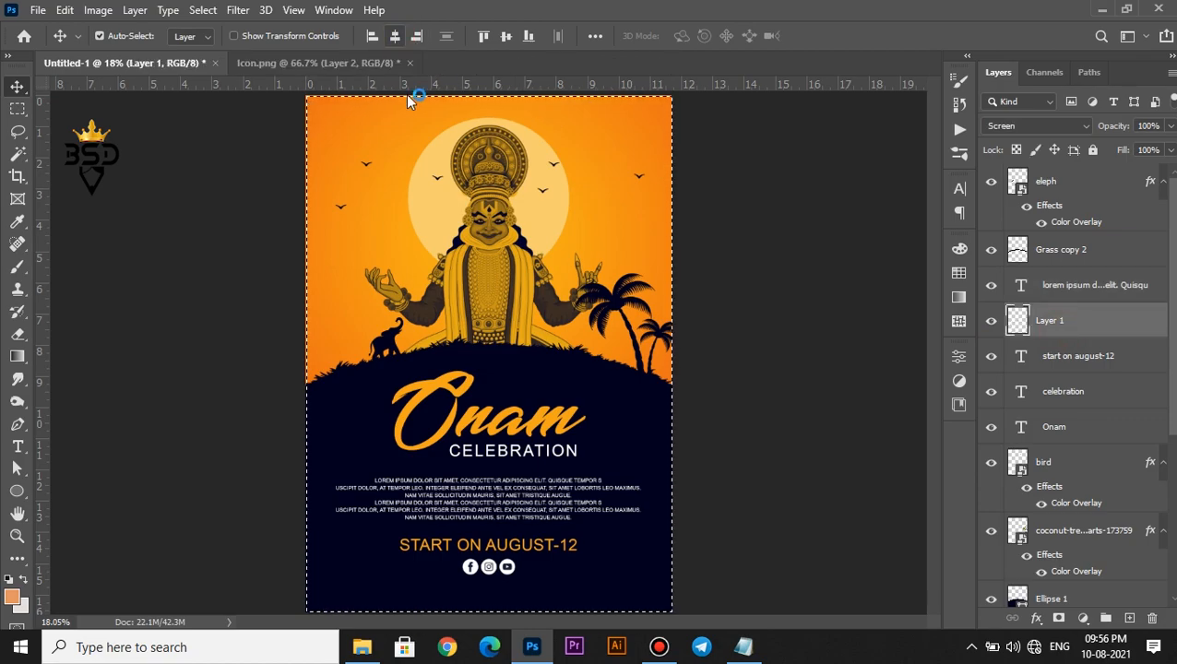
key("ctrl+d")
key("space")
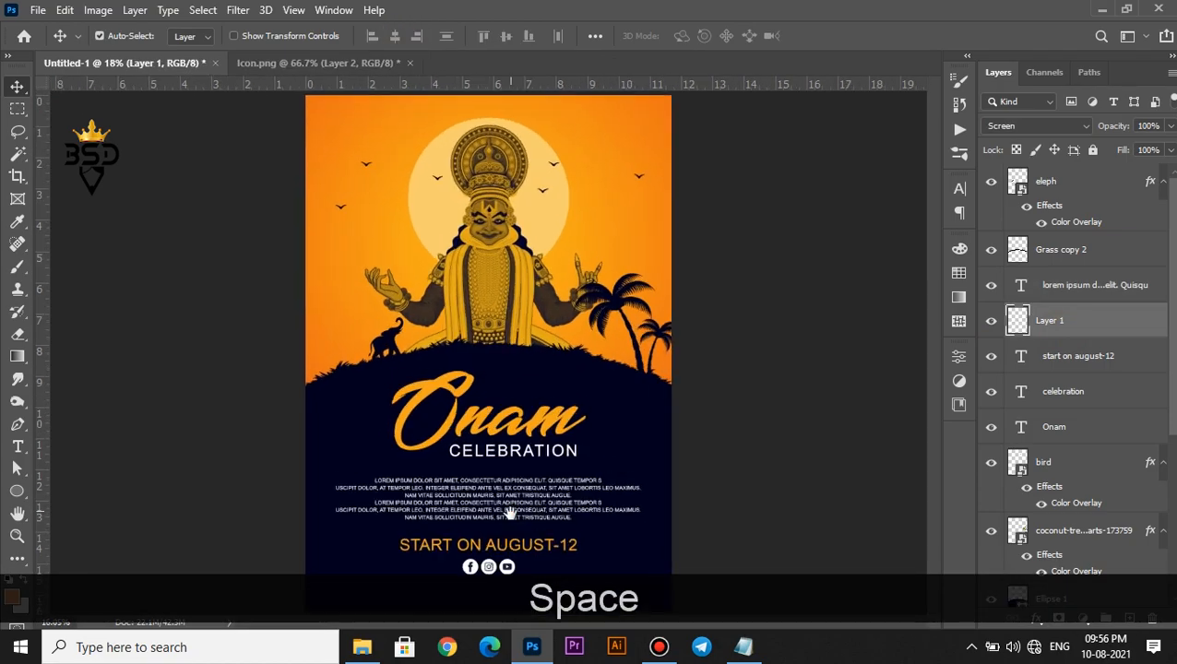
scroll(479, 474, "up", 2)
left_click_drag(483, 485, 495, 382)
key("Down")
key("Down")
key("Down")
key("Down")
key("Down")
key("Down")
key("Down")
key("Down")
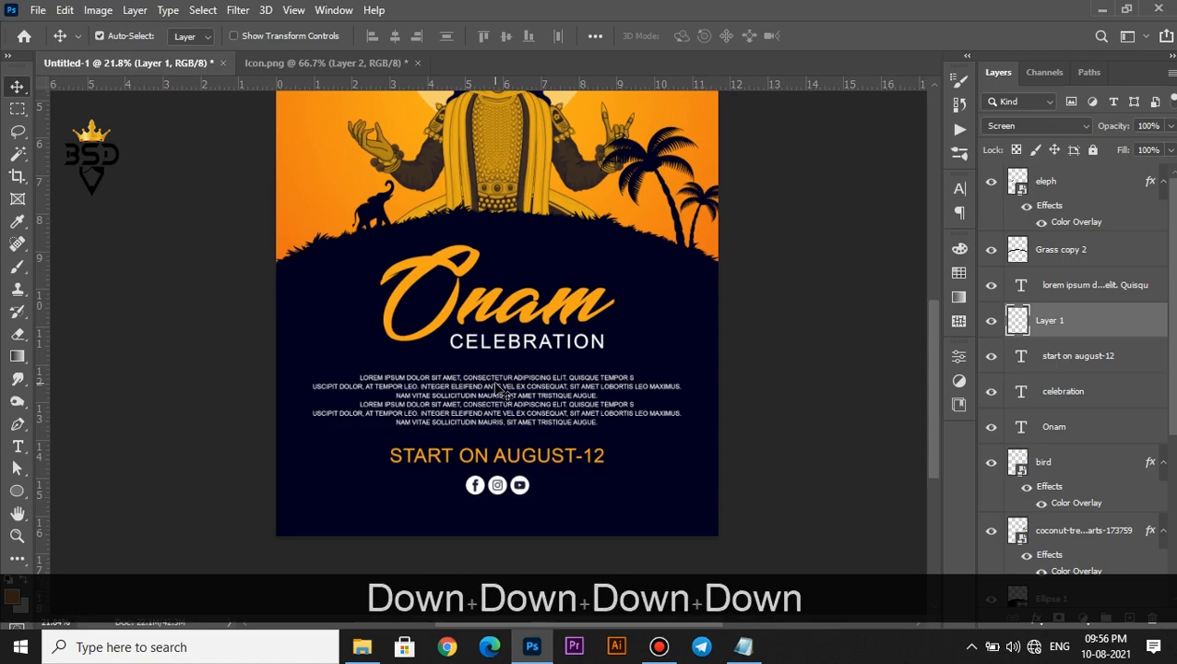
key("Down")
scroll(498, 390, "down", 2)
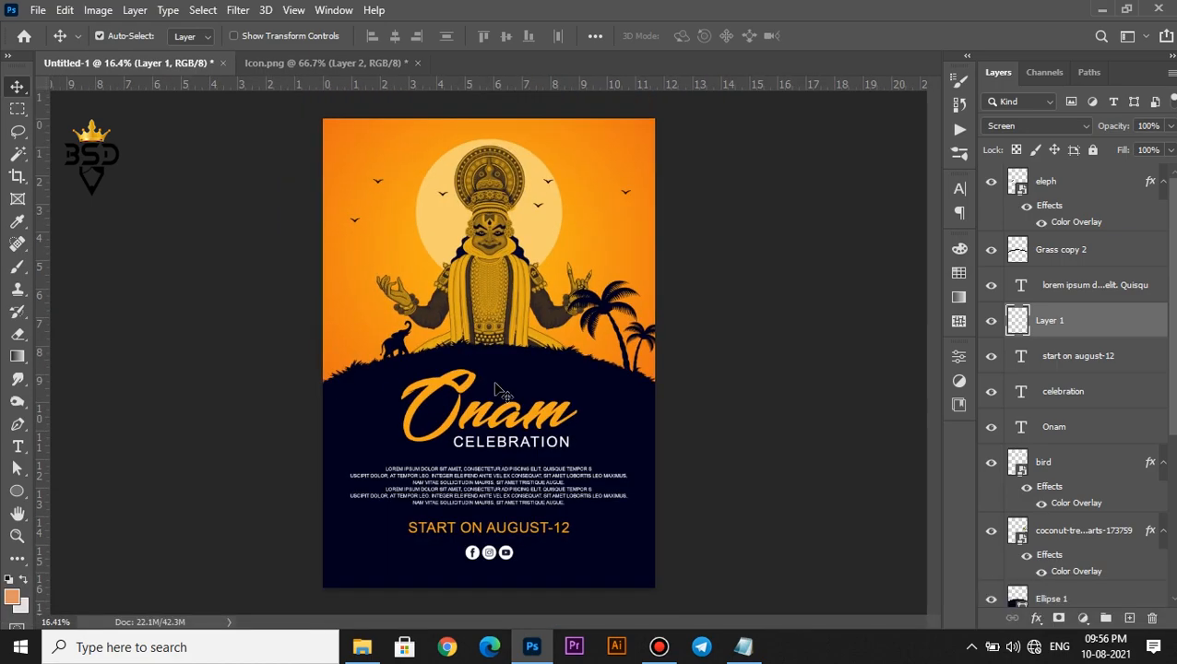
scroll(498, 391, "up", 1)
Fit the poster on screen, then switch to the Icon.png document
key("z")
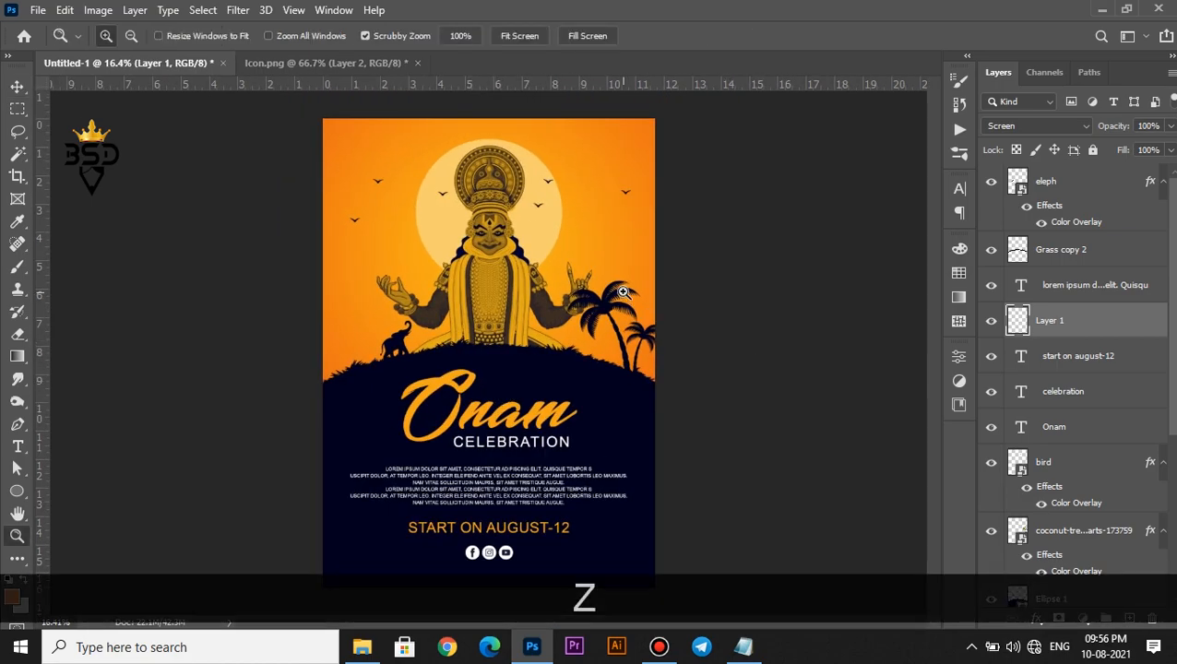
right_click(624, 295)
left_click(648, 303)
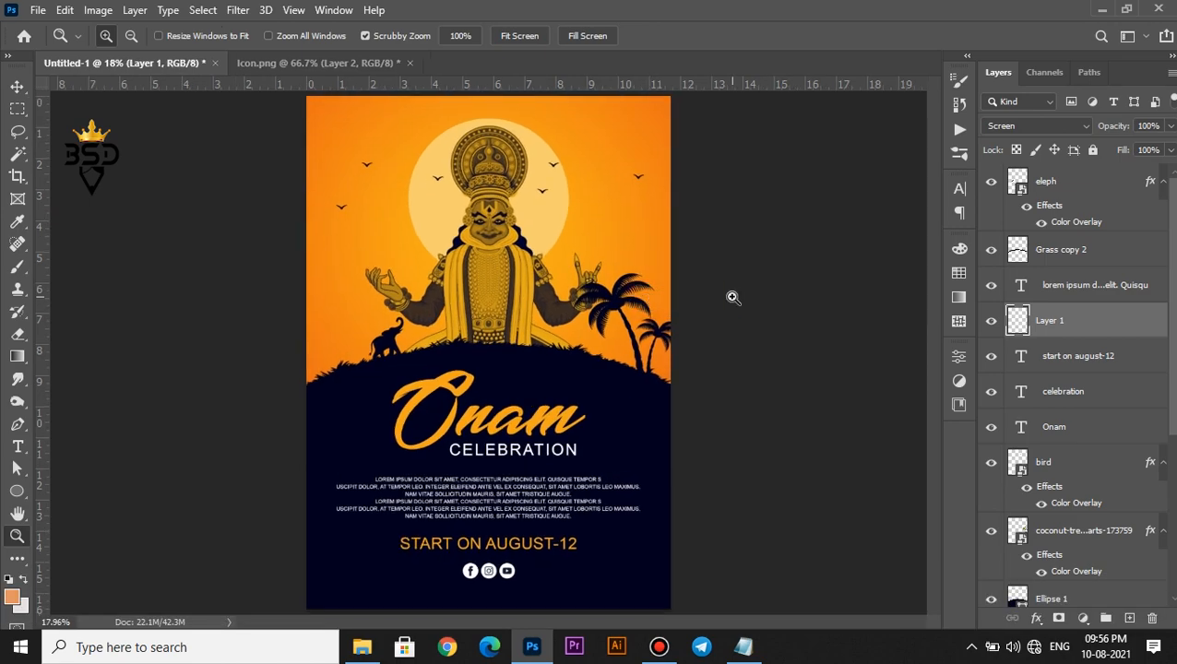
key("v")
left_click(369, 65)
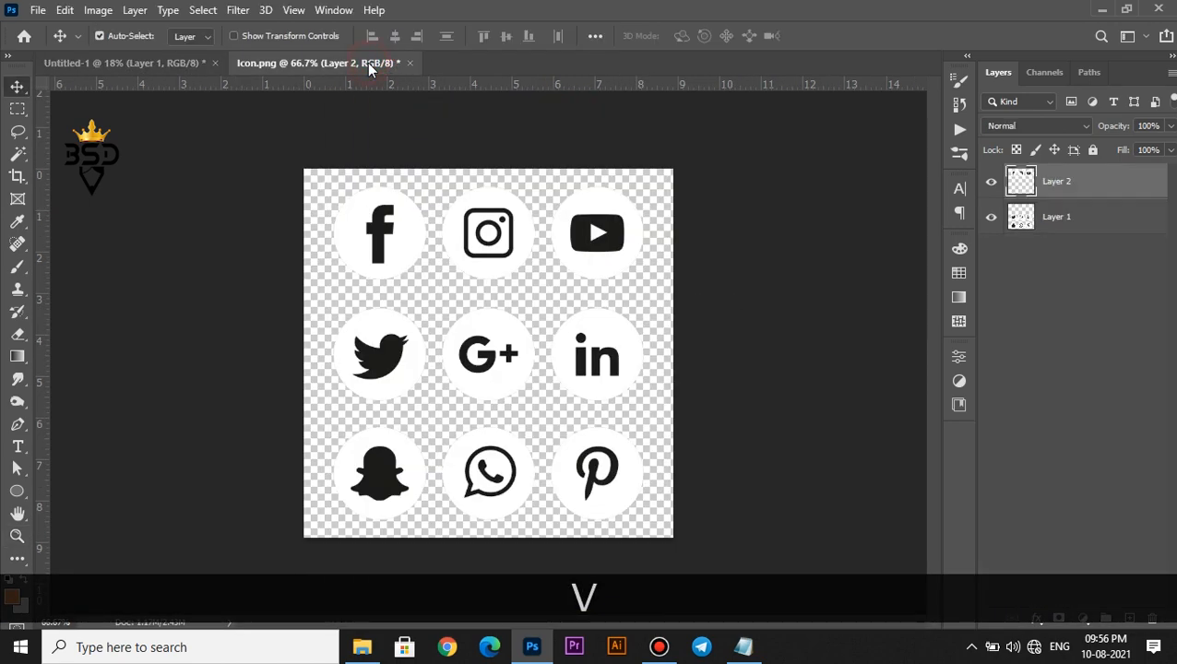
Hide both icon layers, then draw a black circle and duplicate it into overlapping cloud lobes
left_click(991, 183)
left_click(990, 217)
scroll(648, 279, "up", 2)
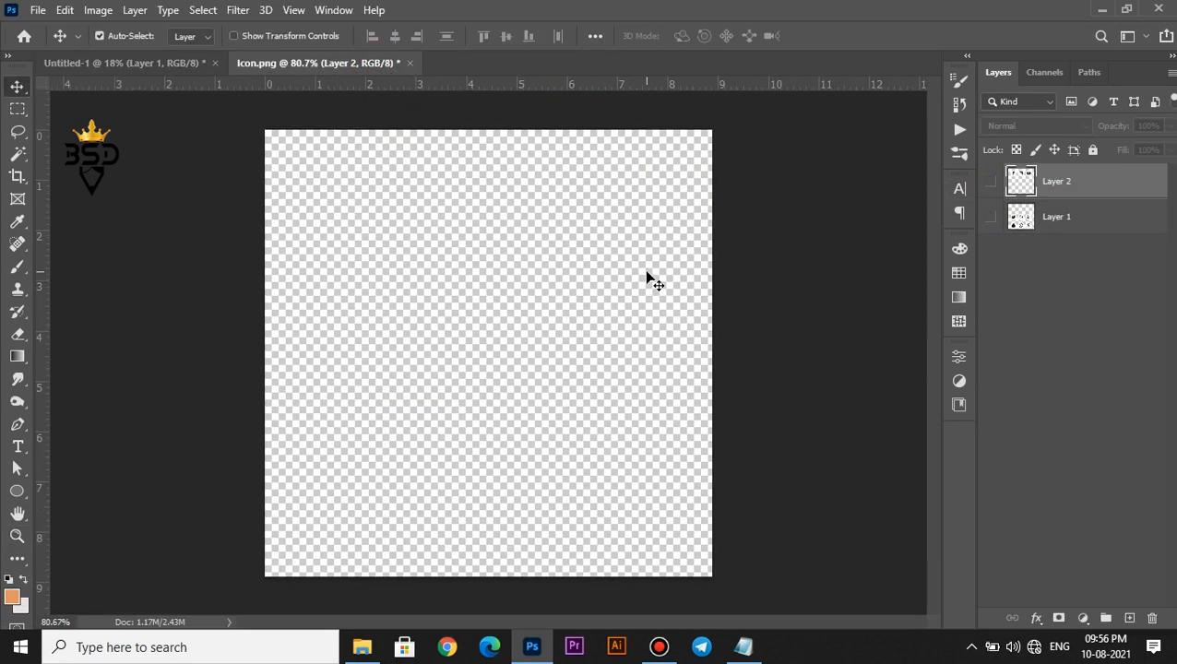
left_click(17, 496)
left_click_drag(454, 267, 546, 357)
key("v")
left_click_drag(459, 265, 411, 347)
left_click_drag(397, 334, 585, 338)
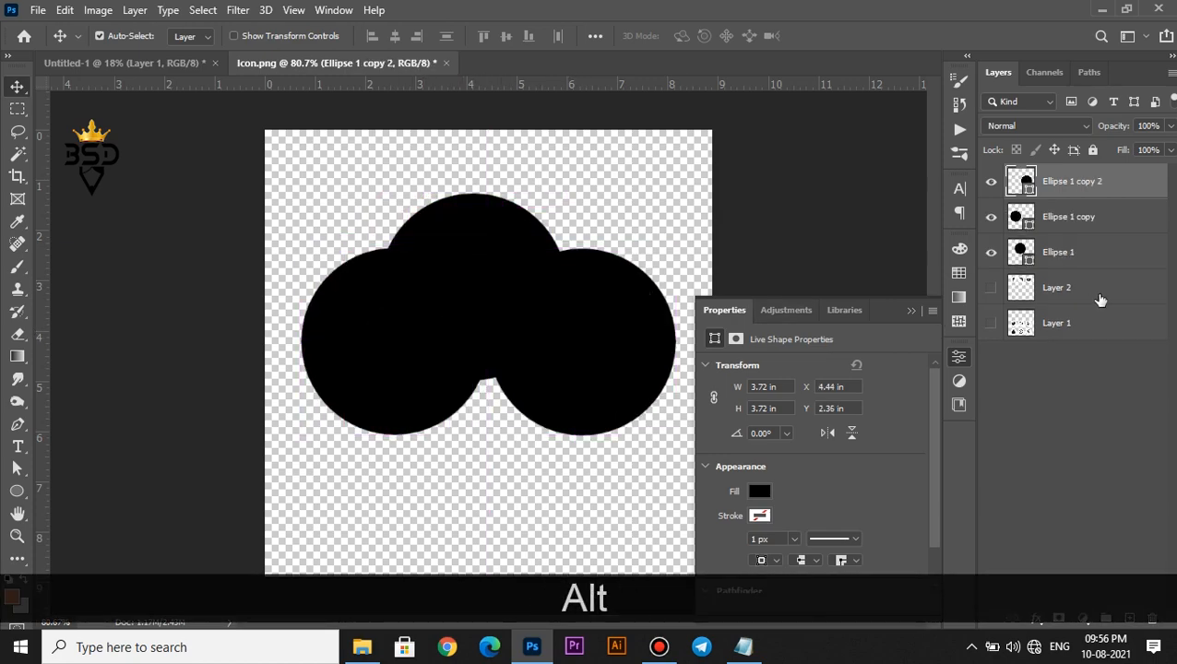
Merge the three circle layers into one shape and squash it vertically
left_click(1079, 266, "shift")
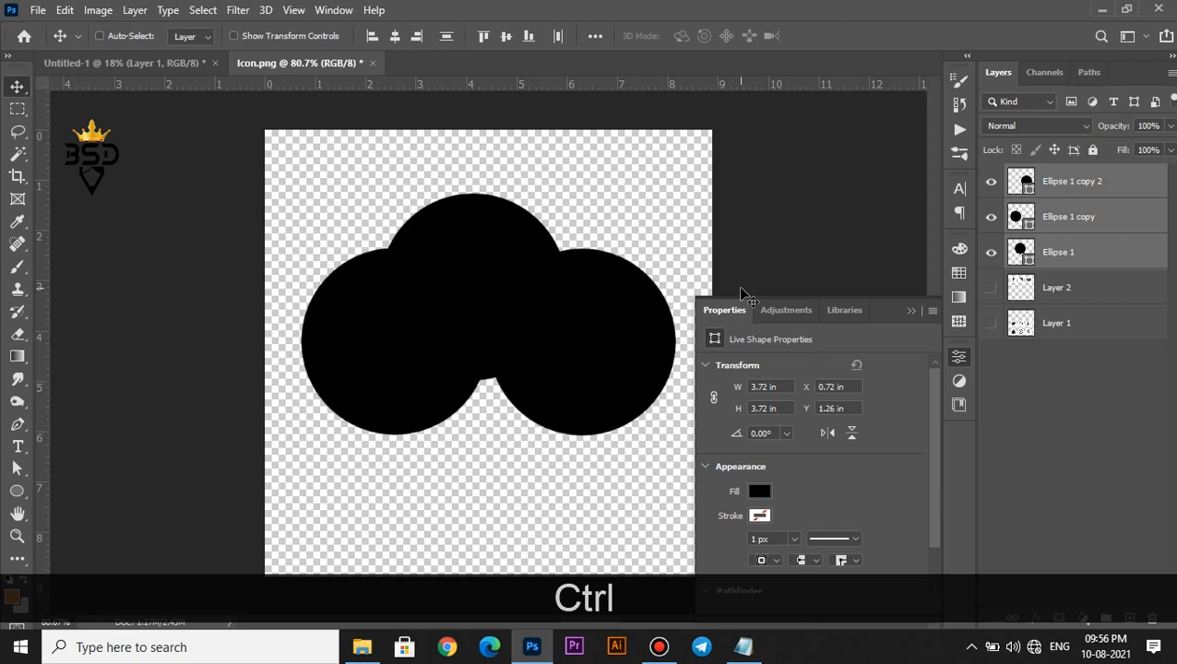
key("ctrl+e")
key("ctrl+t")
left_click_drag(489, 435, 483, 403)
key("Return")
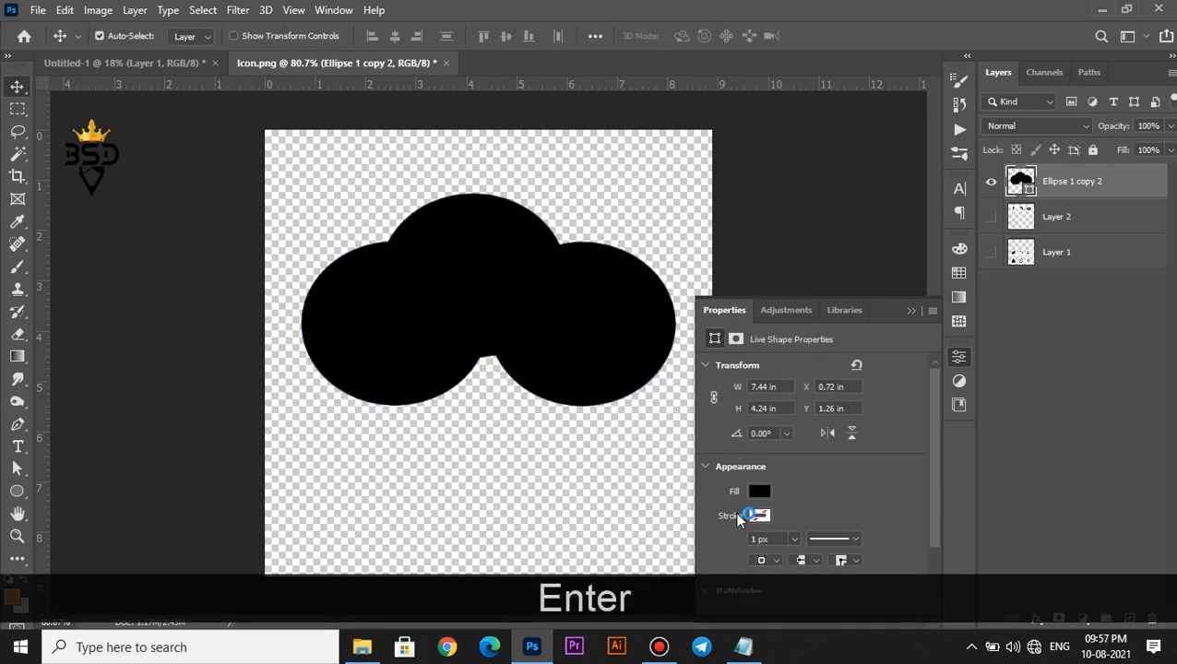
Add a layer mask and hide the lower half of the shape to flatten the cloud's bottom
left_click(1059, 619)
left_click(18, 111)
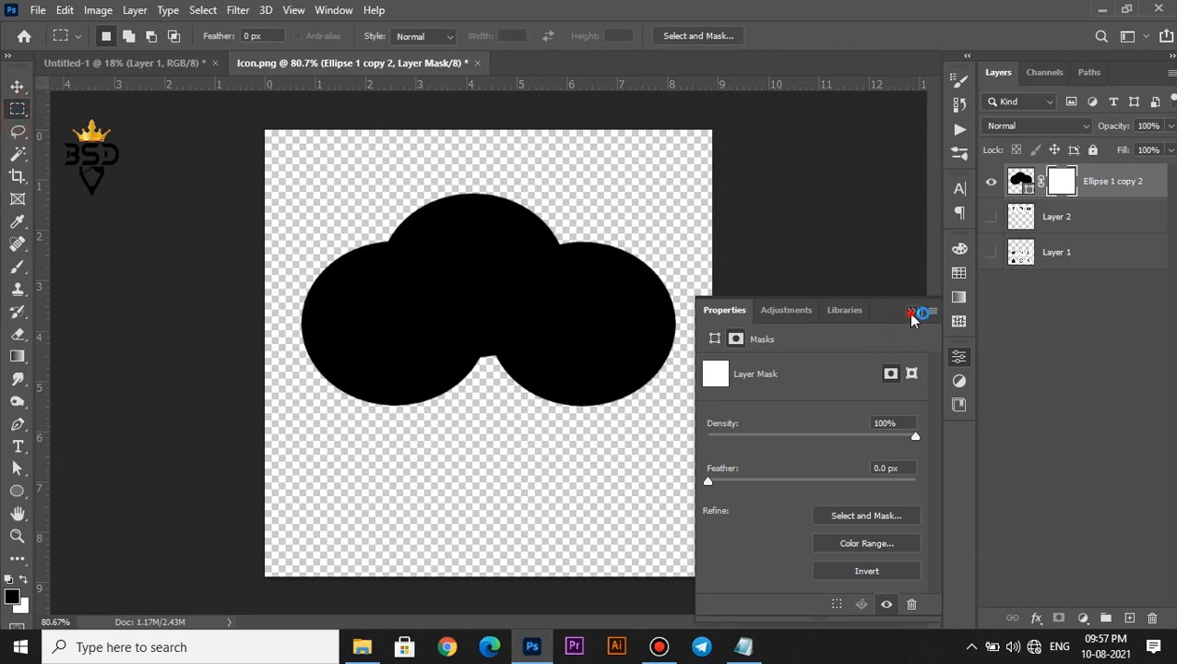
left_click(911, 314)
left_click_drag(837, 462, 236, 300)
key("Delete")
key("x")
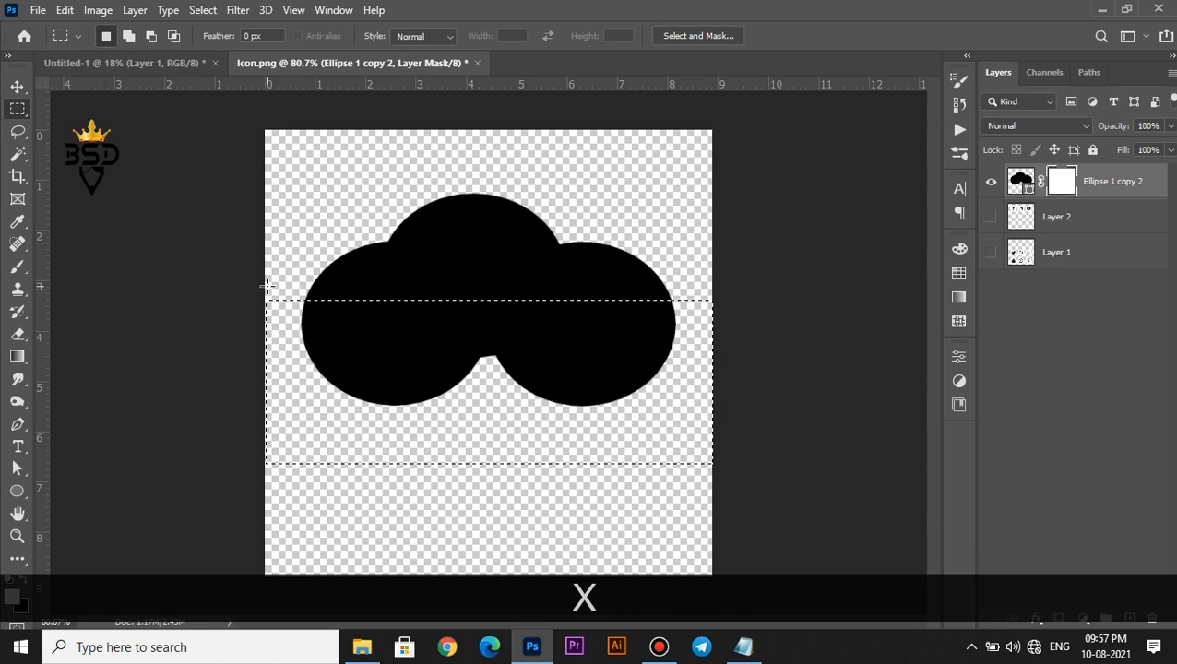
key("Delete")
left_click(369, 273)
Drag the cloud layer over to the poster document
key("v")
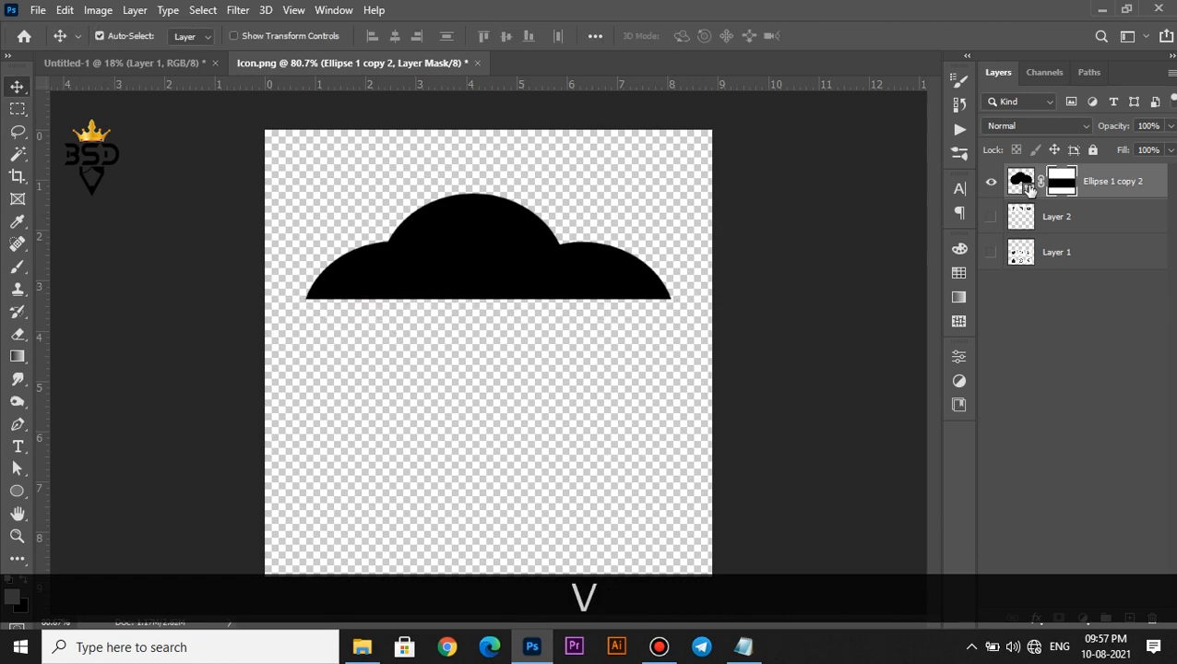
left_click(1021, 181)
left_click_drag(452, 271, 387, 241)
Recolour the cloud with a paler version of the sun's yellow
scroll(407, 159, "up", 2)
key("space")
double_click(1018, 323)
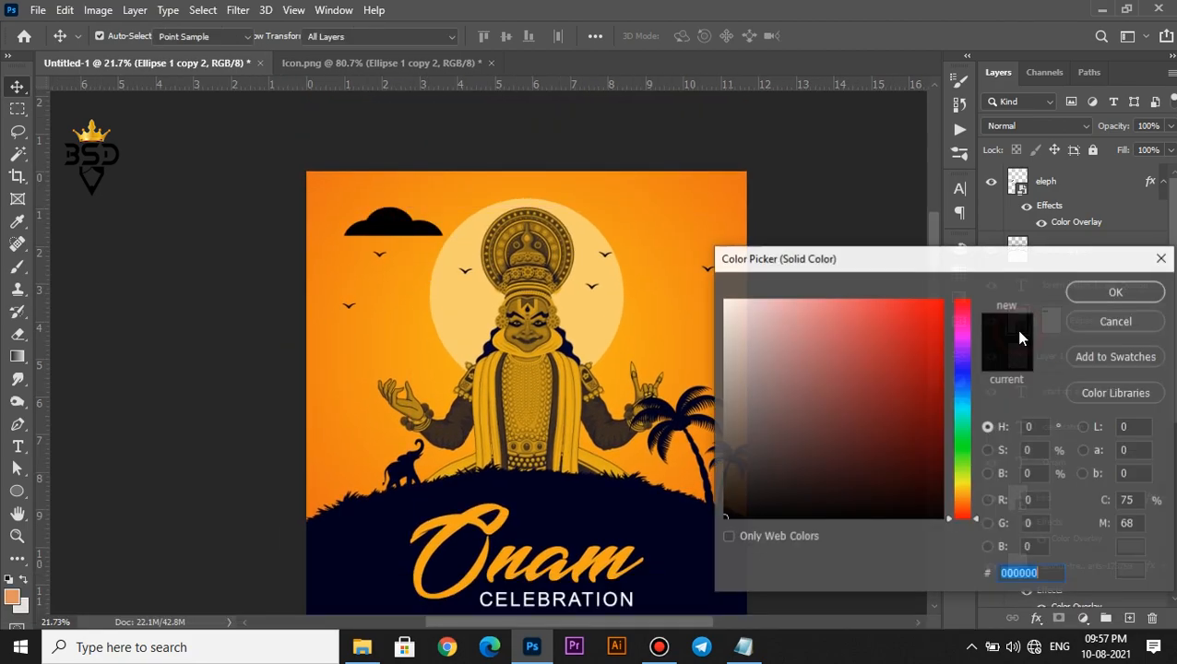
left_click(485, 296)
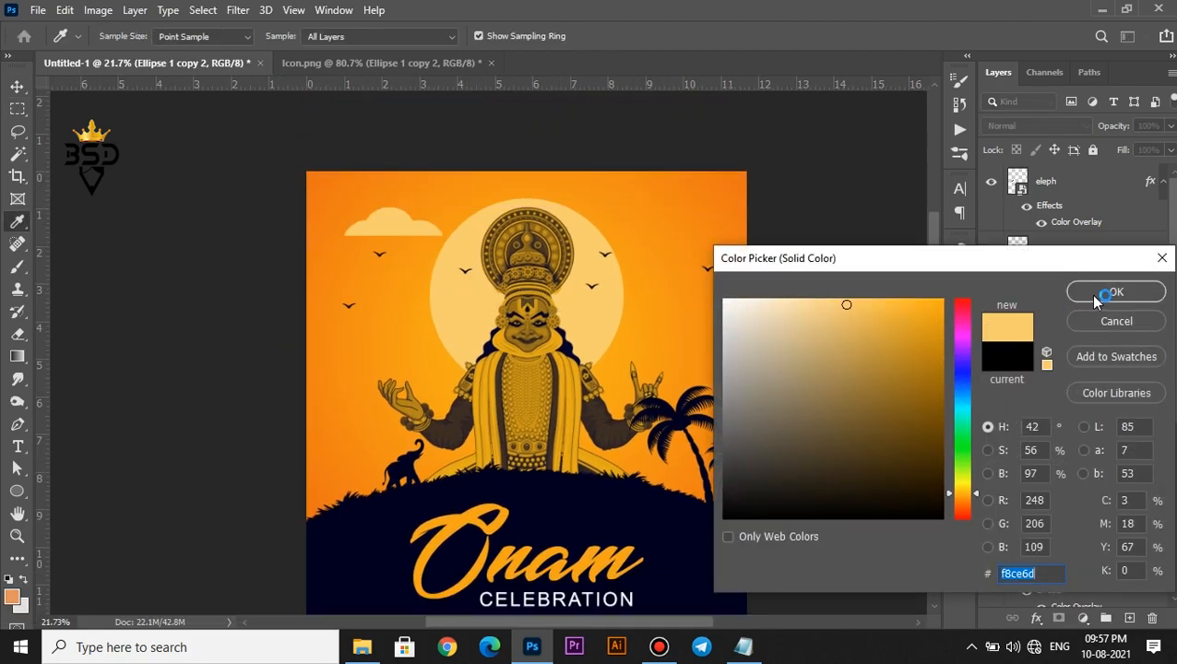
left_click(817, 303)
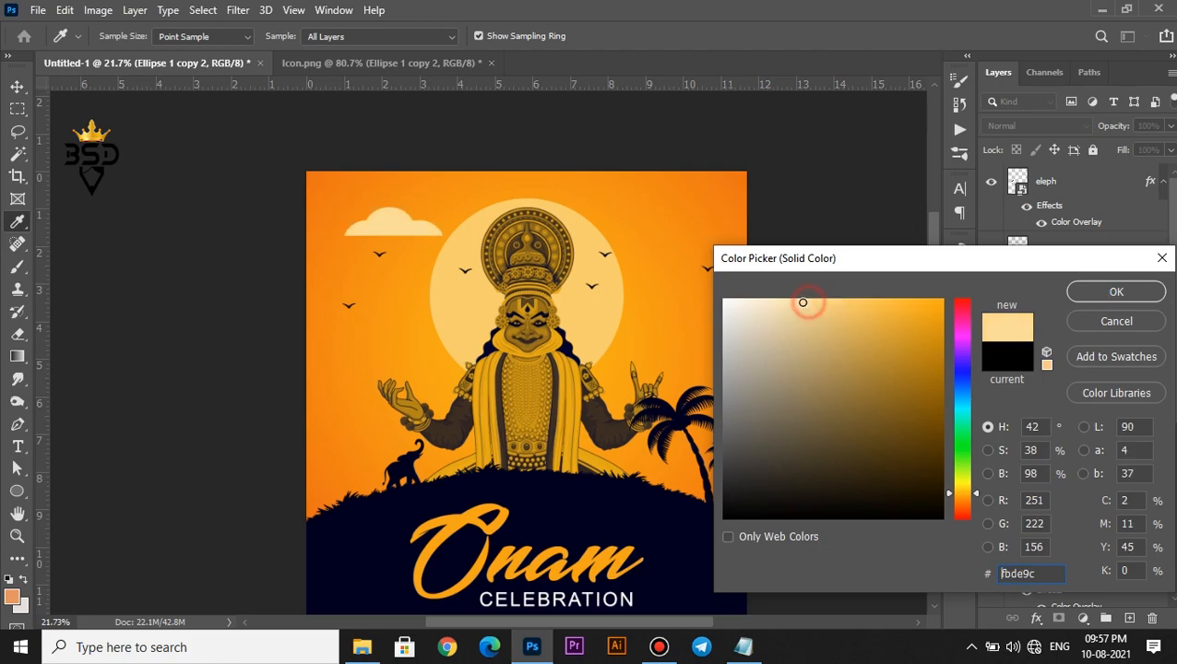
left_click(1116, 292)
Fade the cloud to 41% opacity and scale it to about 83% in the upper-left sky
key("ctrl+0")
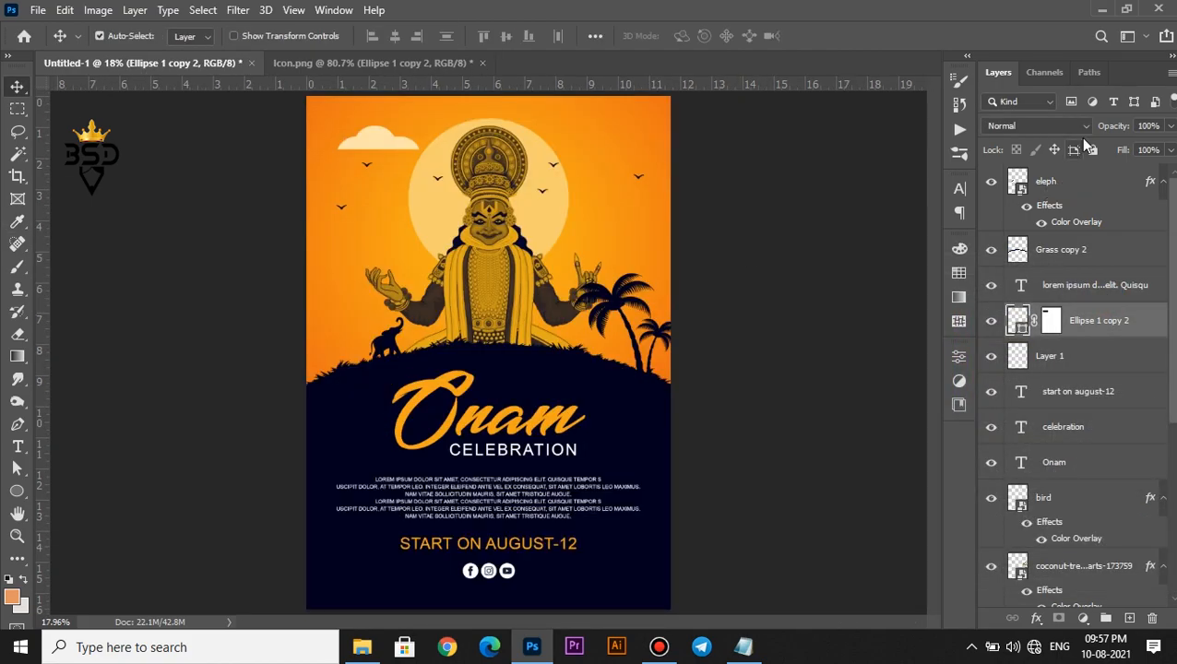
left_click_drag(1101, 131, 1066, 130)
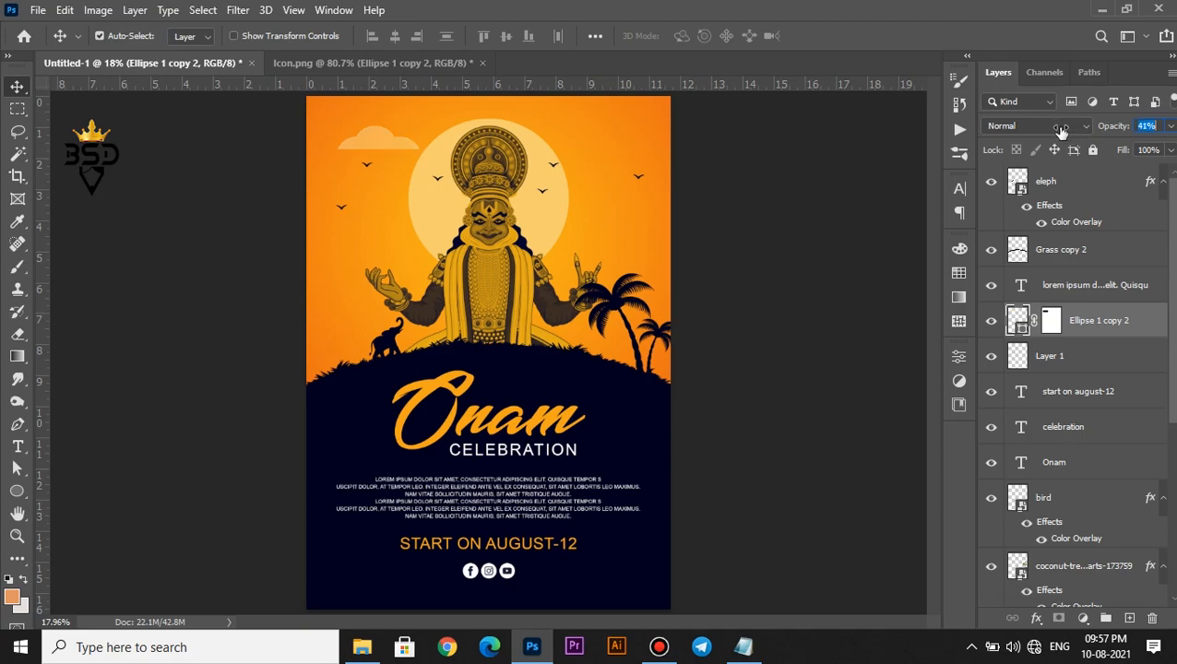
scroll(429, 154, "up", 4)
left_click_drag(435, 179, 697, 337)
key("ctrl+t")
key("Return")
Select the Ellipse 2 sun layer from the layers stacked at the sun
key("ctrl+0")
scroll(510, 242, "up", 2)
left_click_drag(506, 252, 522, 317)
right_click(427, 261)
left_click(440, 265)
Add a pale-yellow Outer Glow to the sun at 27% opacity, size 47 px
scroll(445, 267, "up", 1)
left_click(1033, 619)
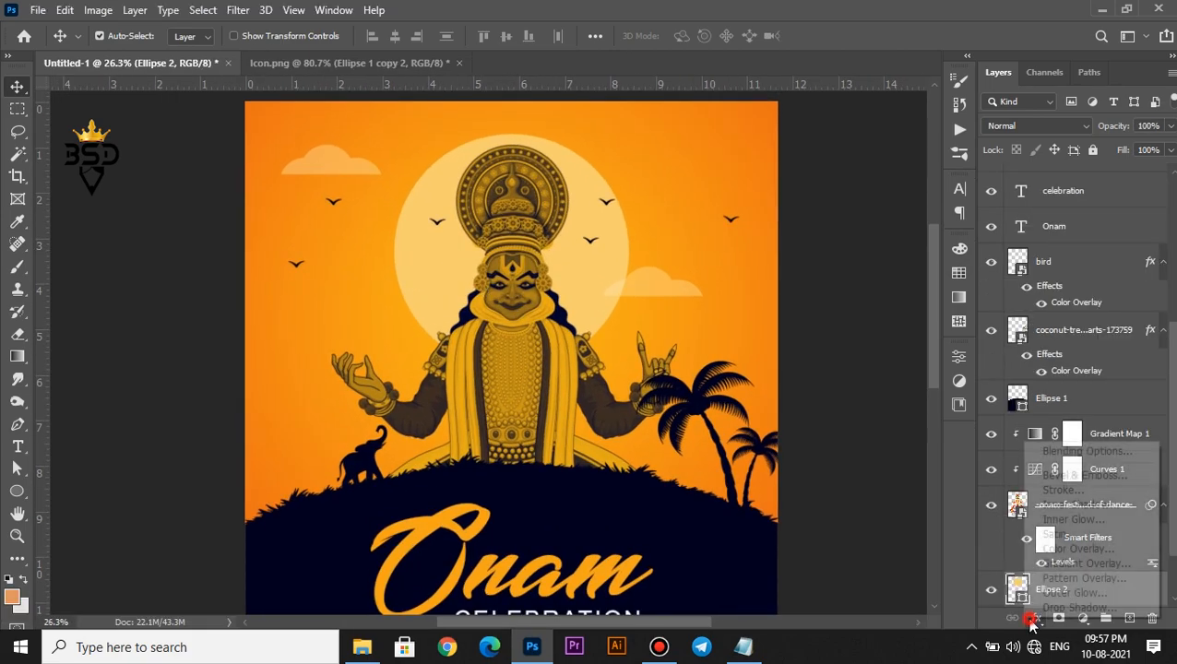
left_click(1070, 592)
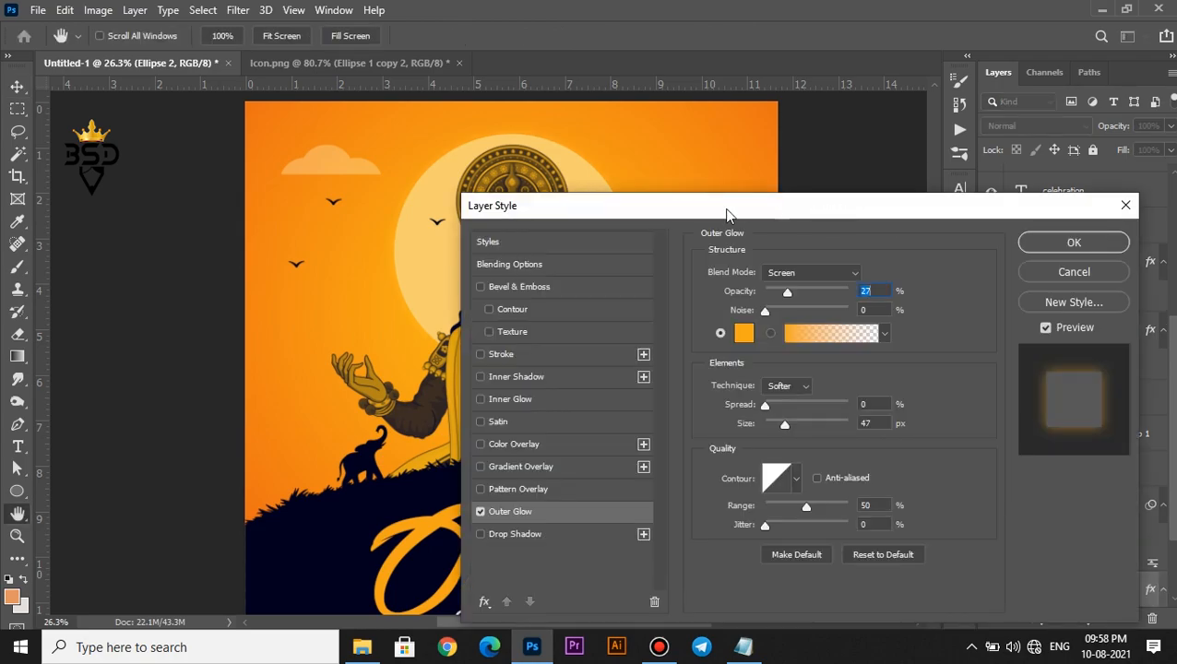
left_click_drag(724, 210, 774, 240)
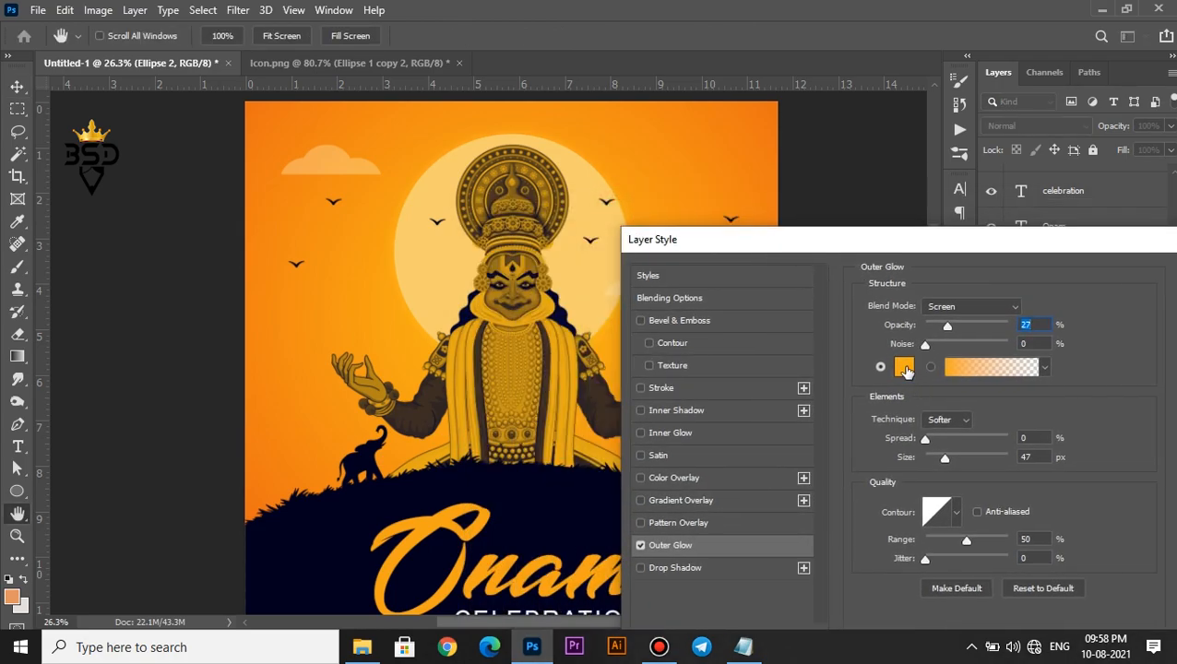
left_click(906, 368)
left_click(459, 277)
left_click(1107, 292)
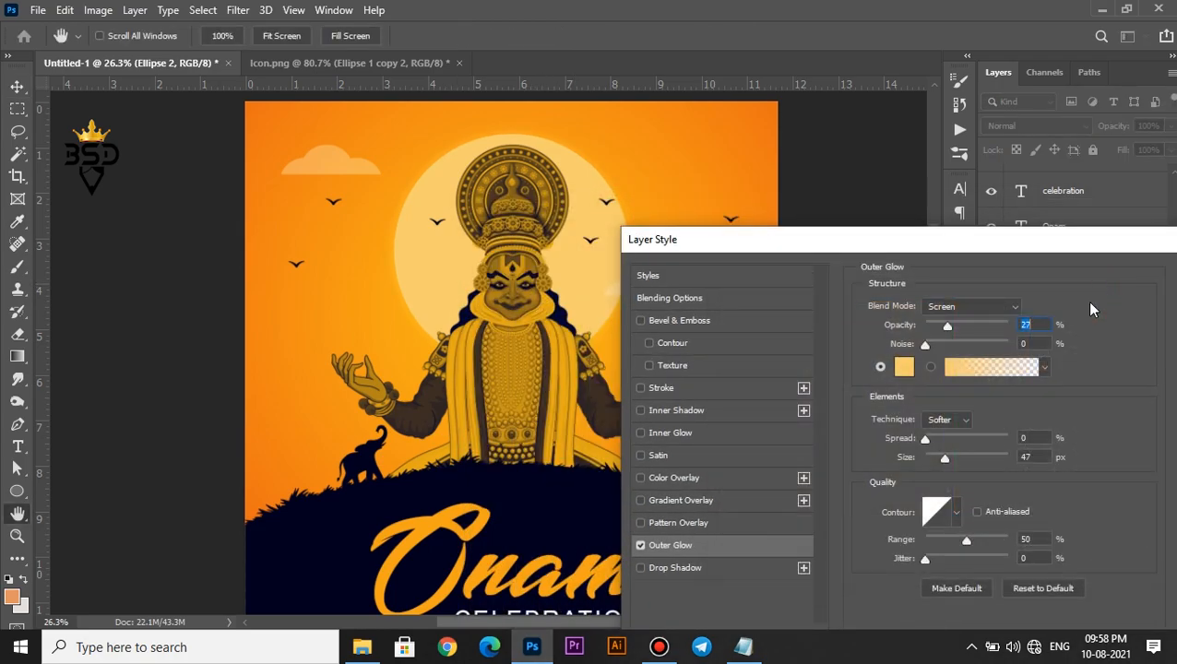
left_click(944, 458)
left_click_drag(1137, 253, 1019, 256)
left_click(1112, 278)
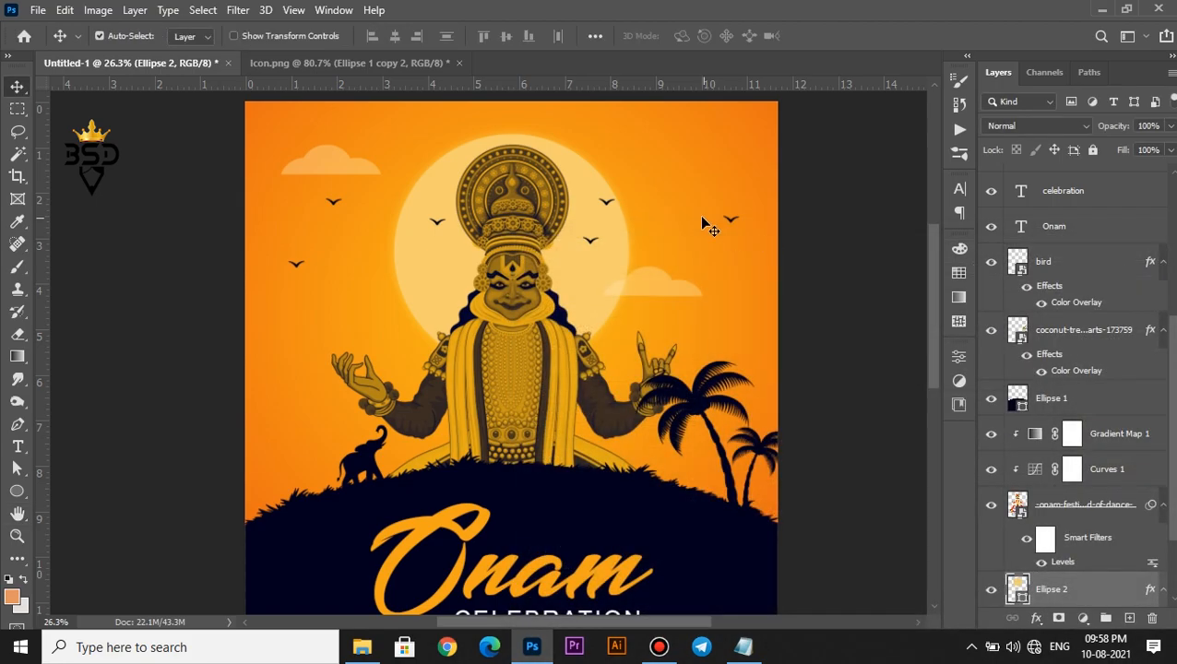
Fit the whole poster on screen and return to the Move tool
scroll(700, 215, "down", 3)
key("z")
right_click(622, 217)
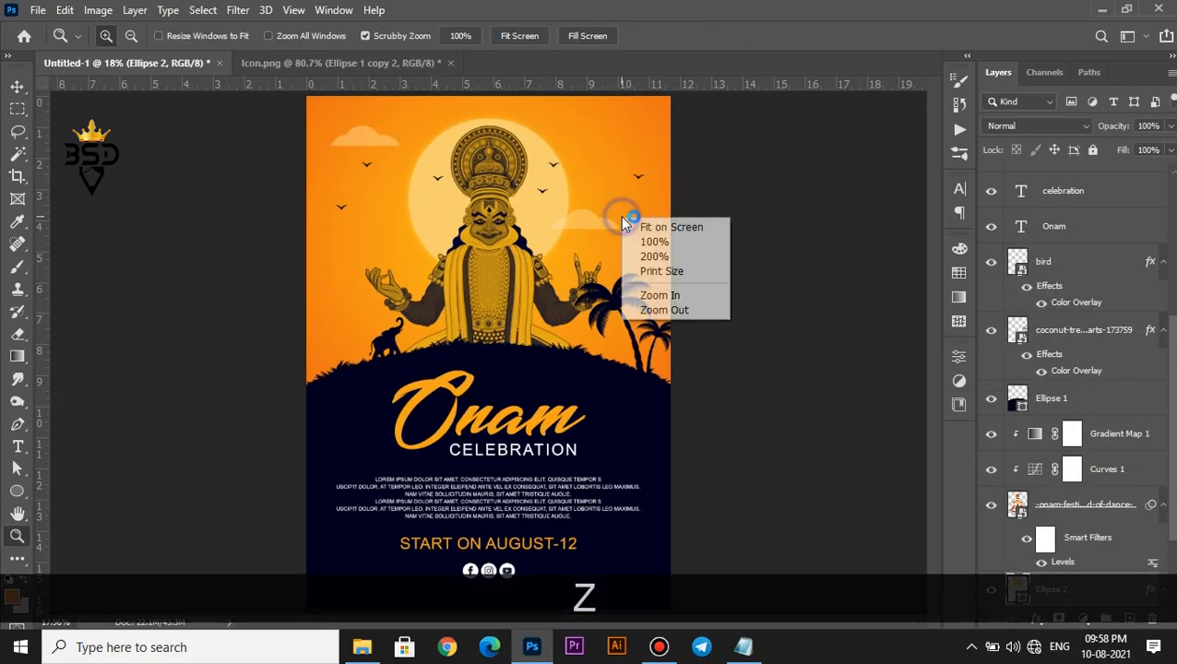
left_click(657, 228)
key("v")
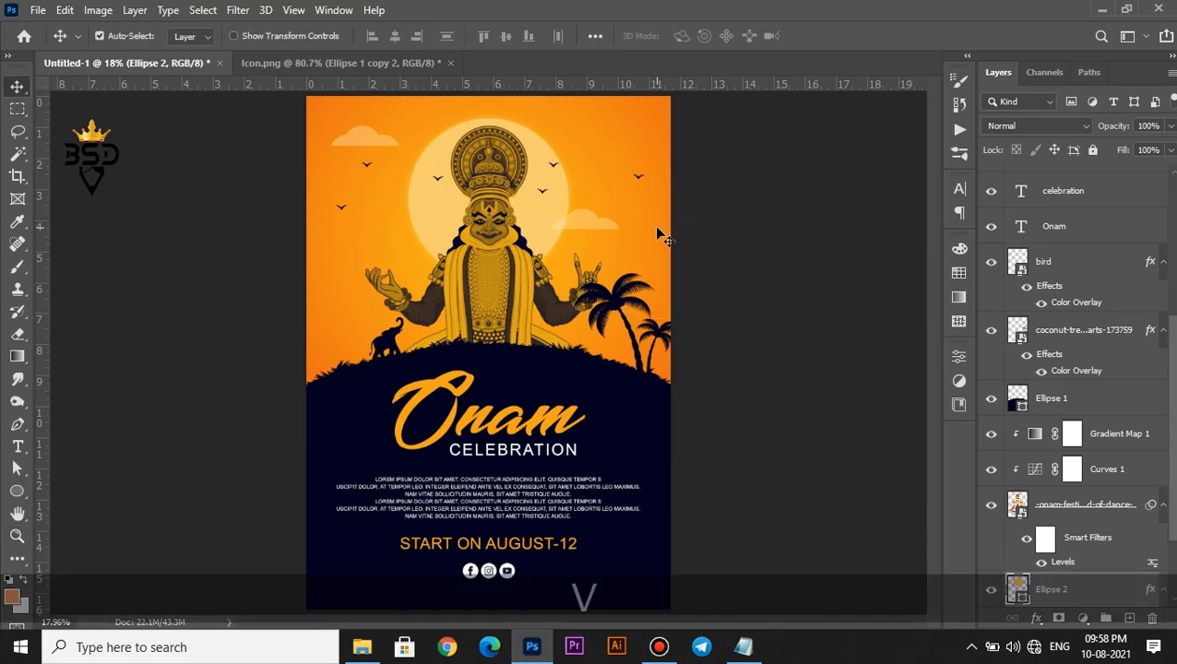